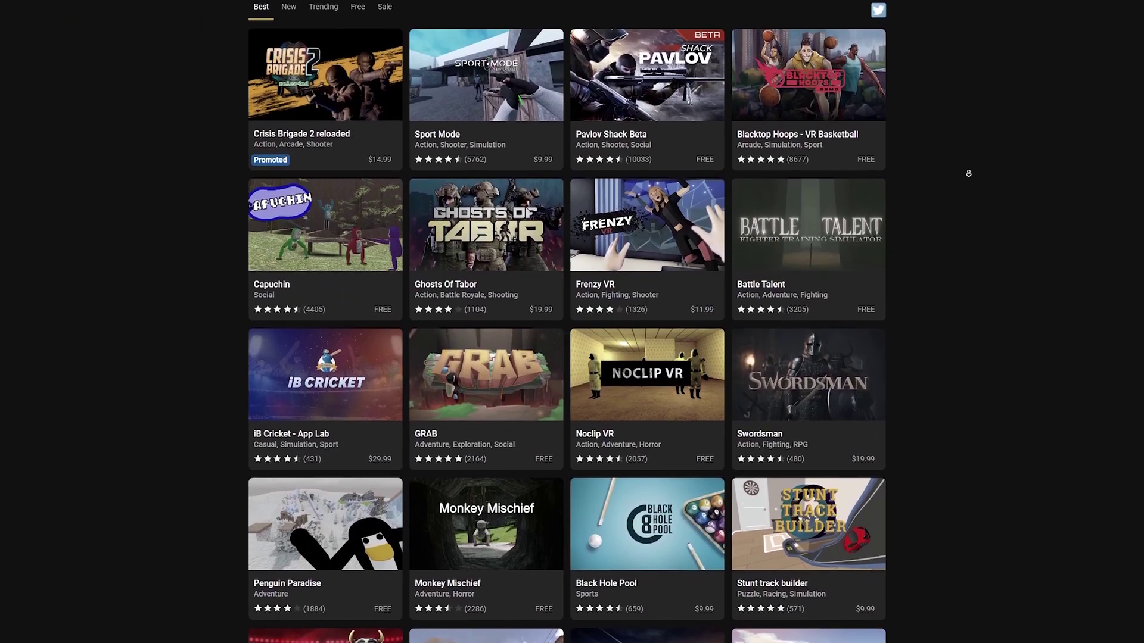
- Scroll down the store grid and switch the Browse Games row to the App Lab tab
{"action": "scroll", "coordinate": [968, 173], "scroll_direction": "down", "scroll_amount": 2}
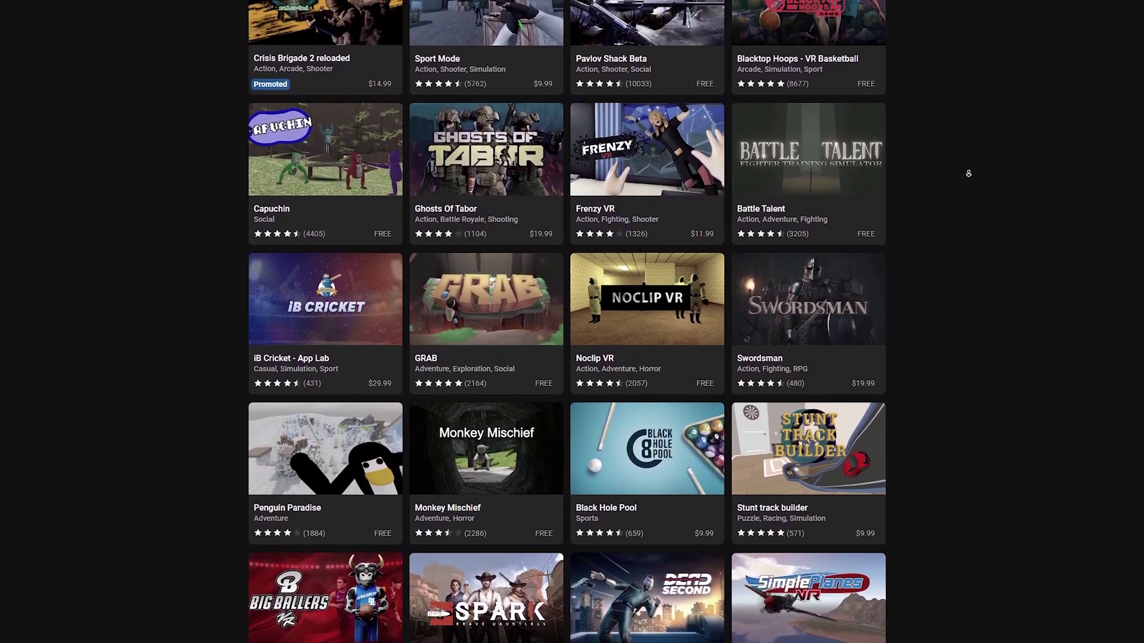
{"action": "scroll", "coordinate": [968, 174], "scroll_direction": "down", "scroll_amount": 2}
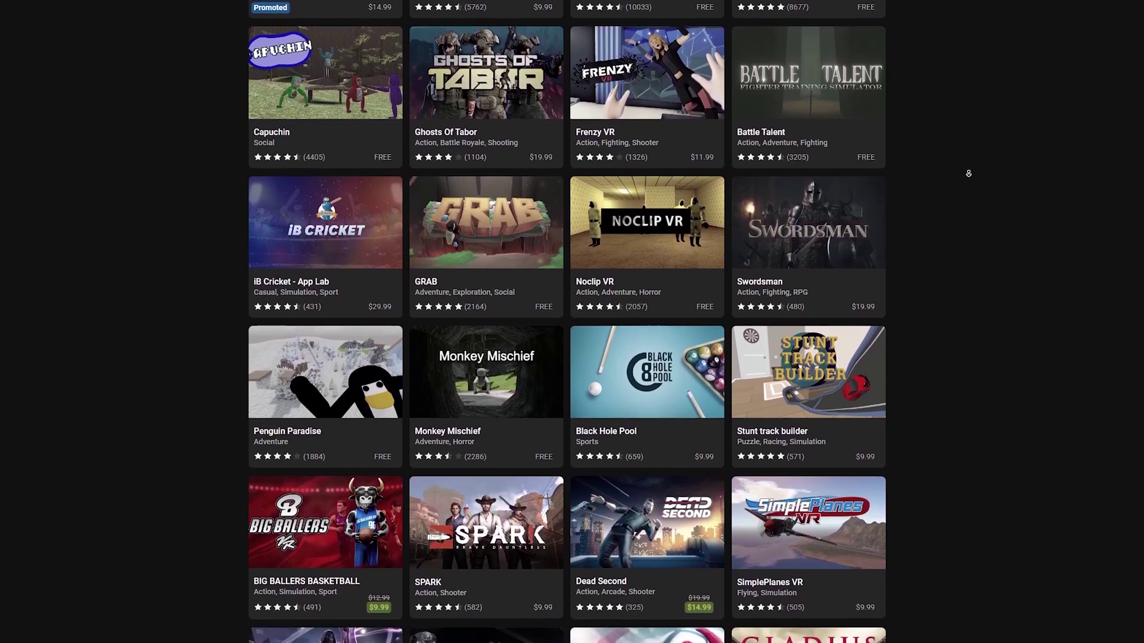
{"action": "scroll", "coordinate": [968, 173], "scroll_direction": "down", "scroll_amount": 2}
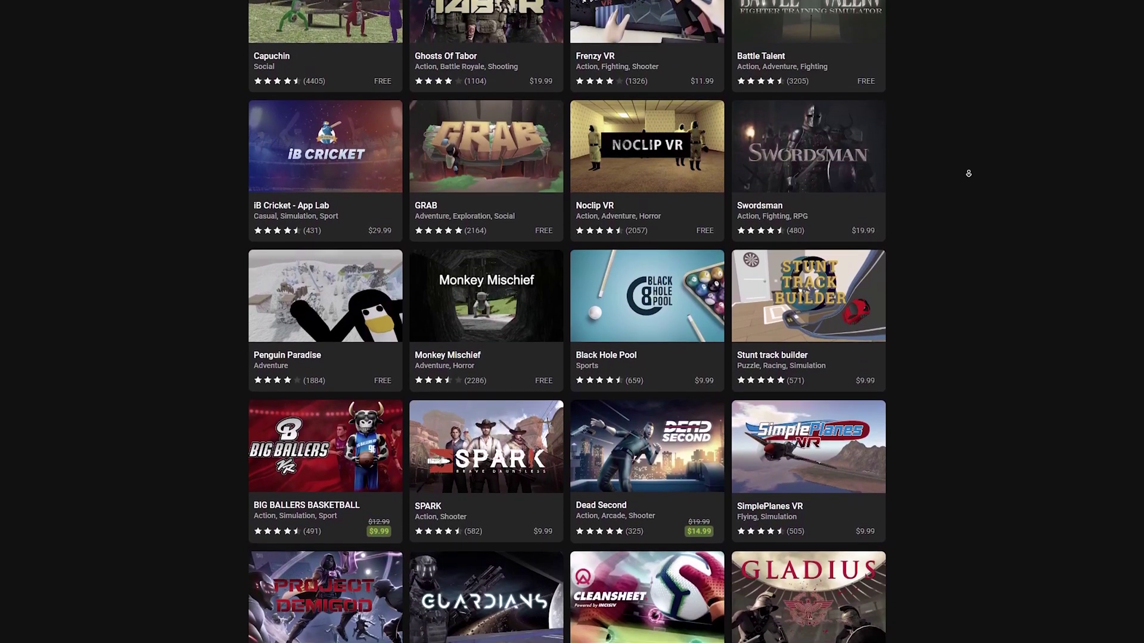
{"action": "scroll", "coordinate": [968, 174], "scroll_direction": "down", "scroll_amount": 2}
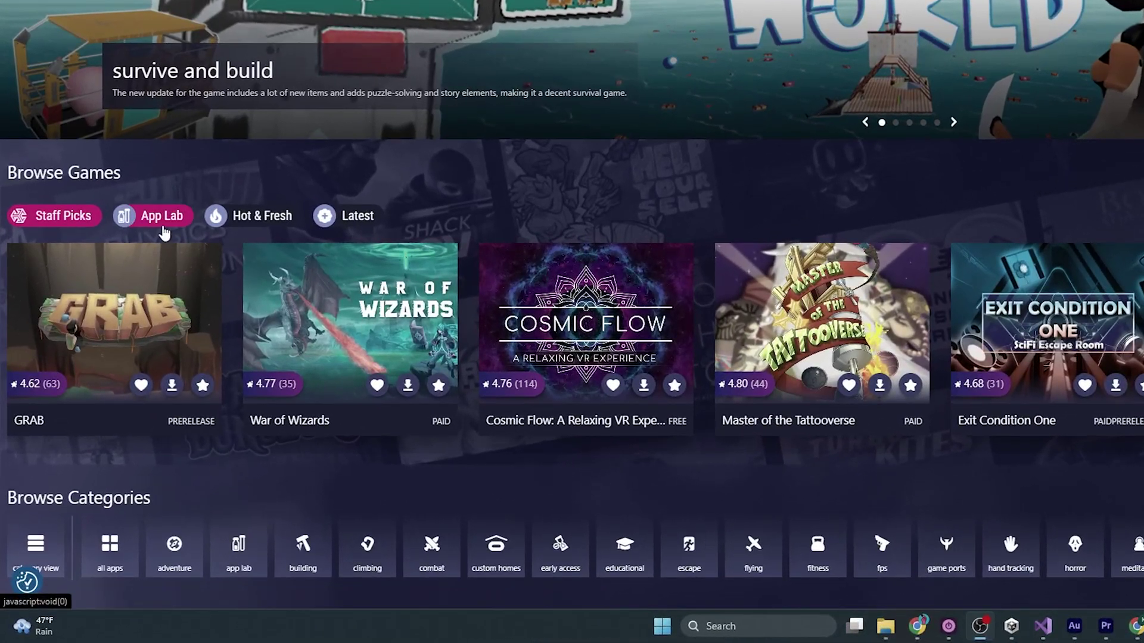
{"action": "left_click", "coordinate": [165, 233]}
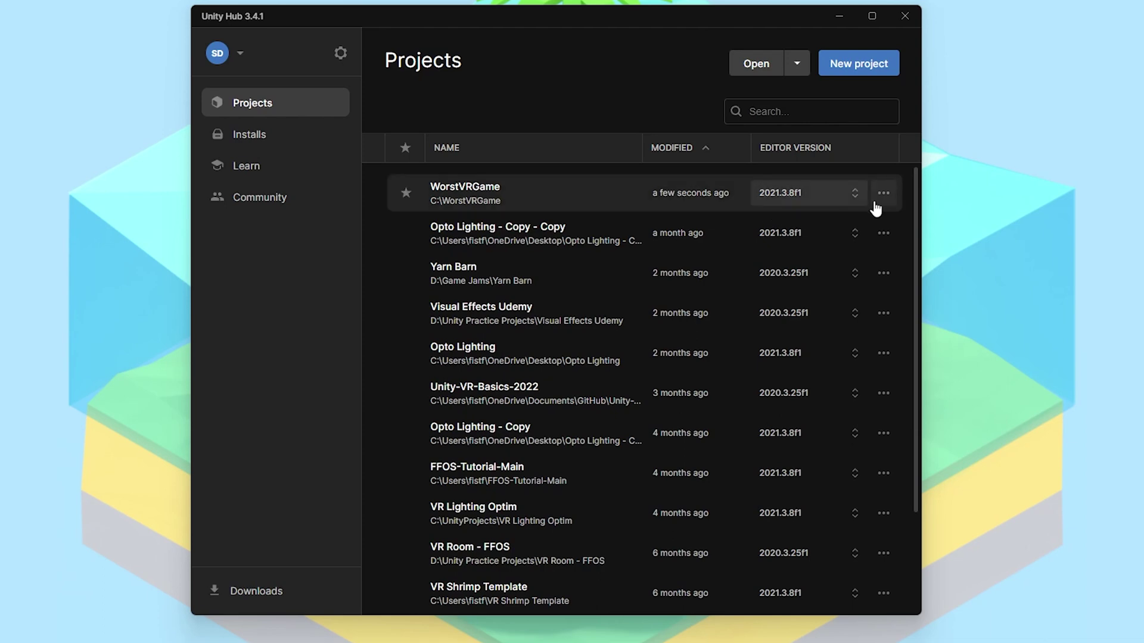
- Confirm 2021.3.8f1 has Android Build Support with OpenJDK and SDK & NDK Tools installed
{"action": "left_click", "coordinate": [268, 137]}
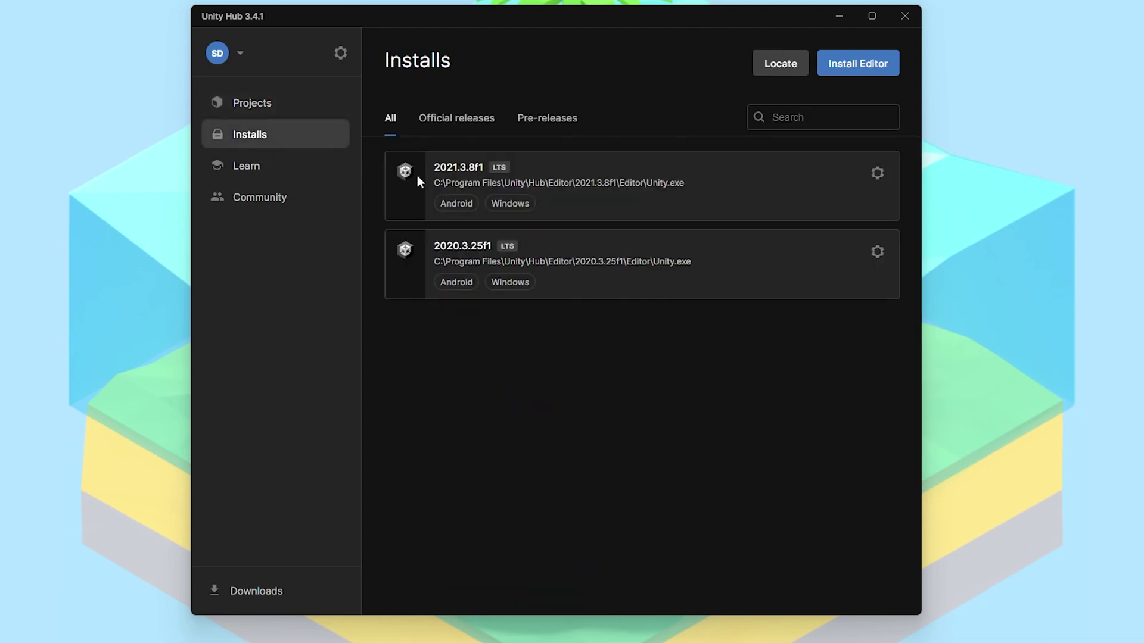
{"action": "left_click", "coordinate": [877, 172]}
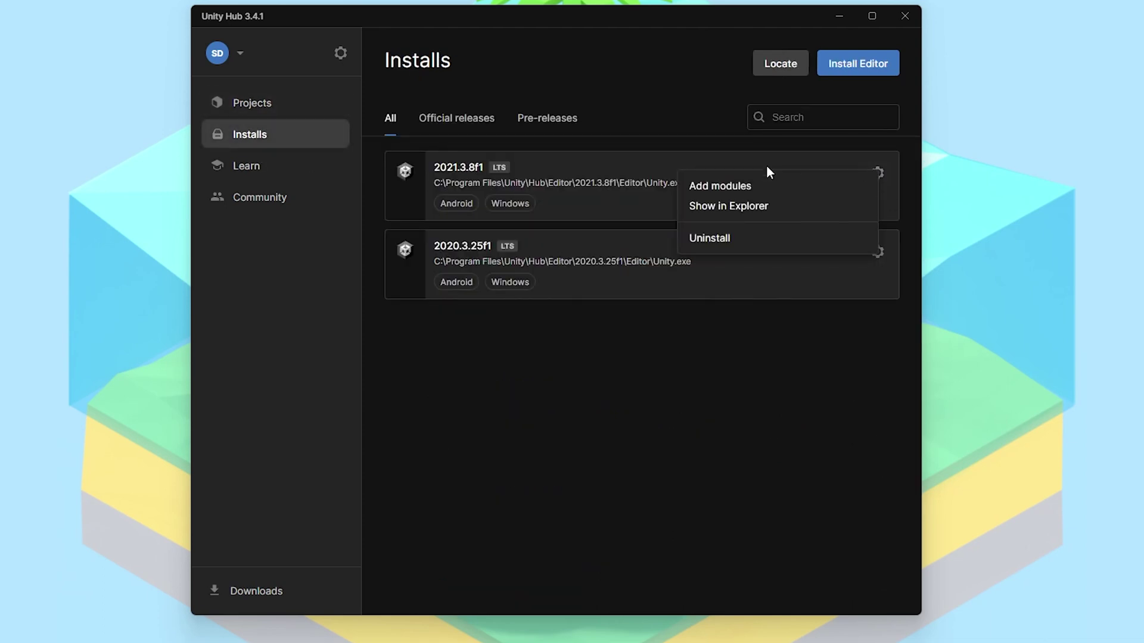
{"action": "left_click", "coordinate": [736, 187]}
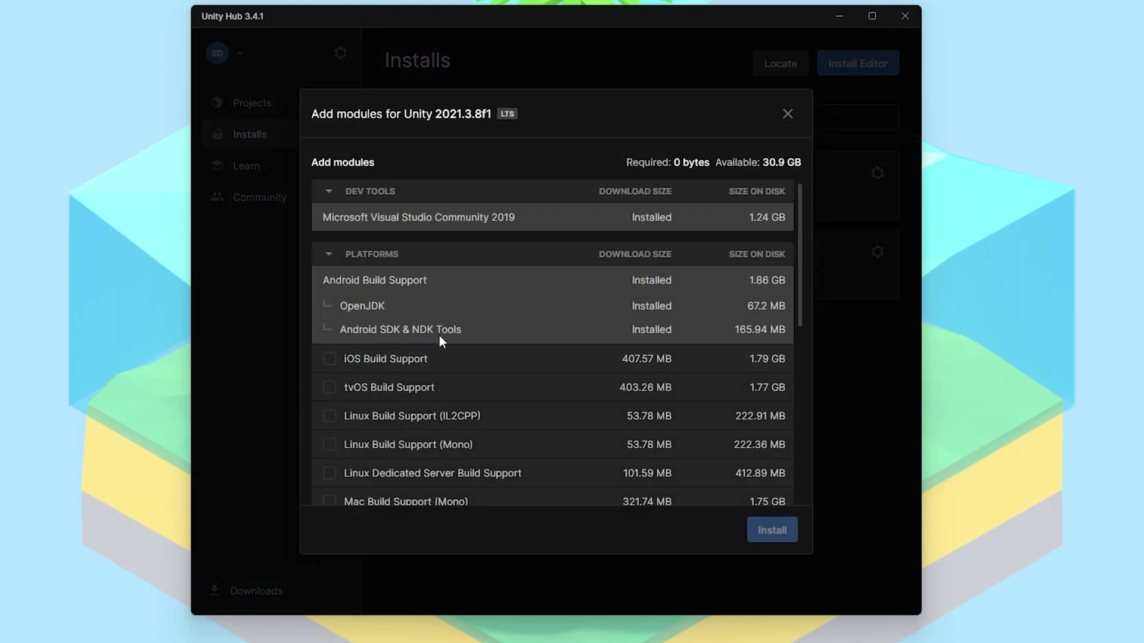
{"action": "left_click", "coordinate": [788, 113]}
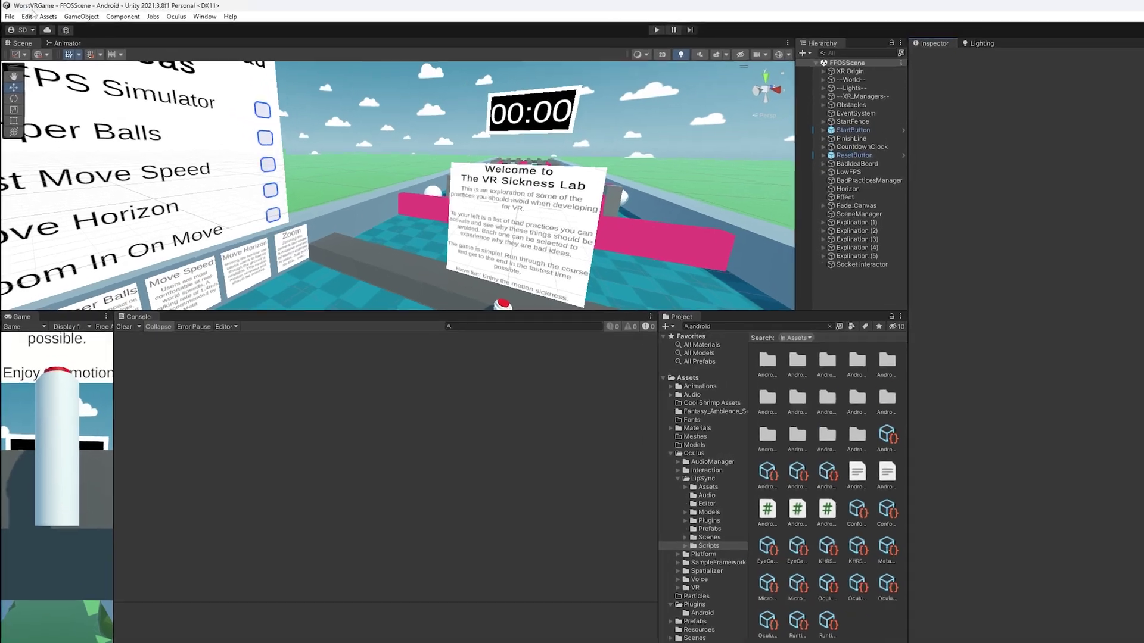
- Open Project Settings and review XR Plug-in Management and Android OpenXR with MetaXR Feature enabled
{"action": "left_click", "coordinate": [22, 14]}
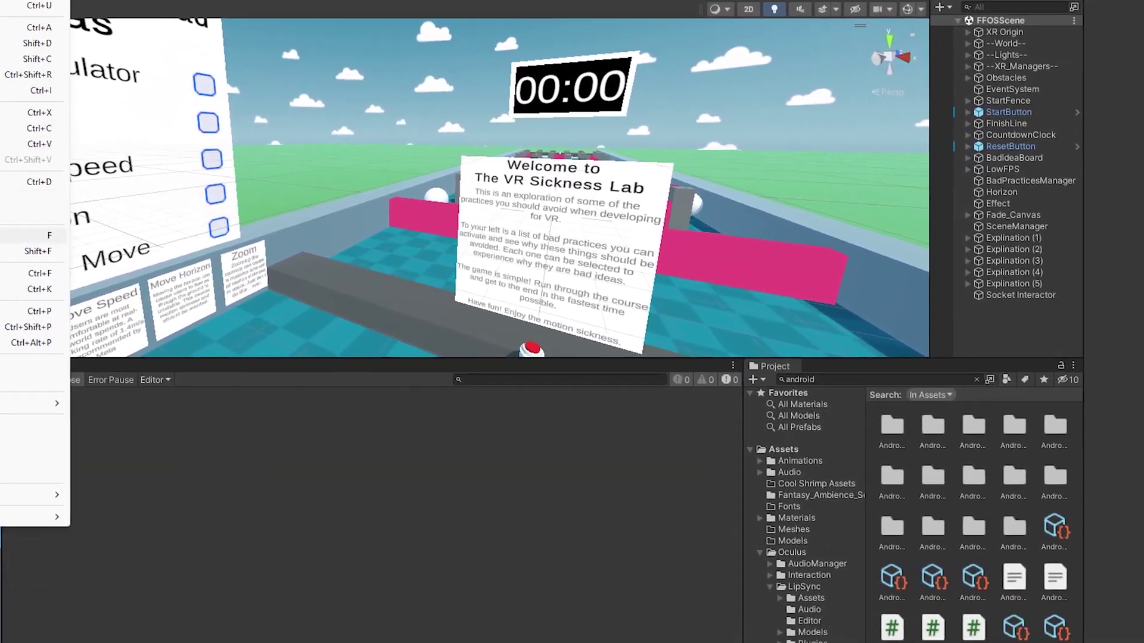
{"action": "left_click", "coordinate": [30, 426]}
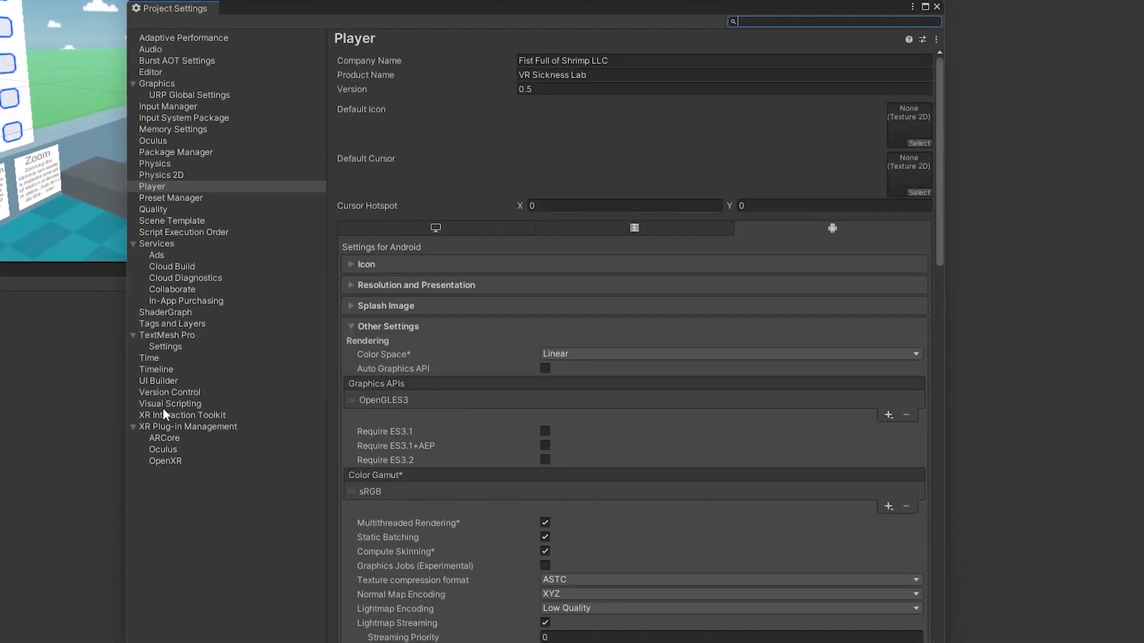
{"action": "left_click", "coordinate": [170, 427]}
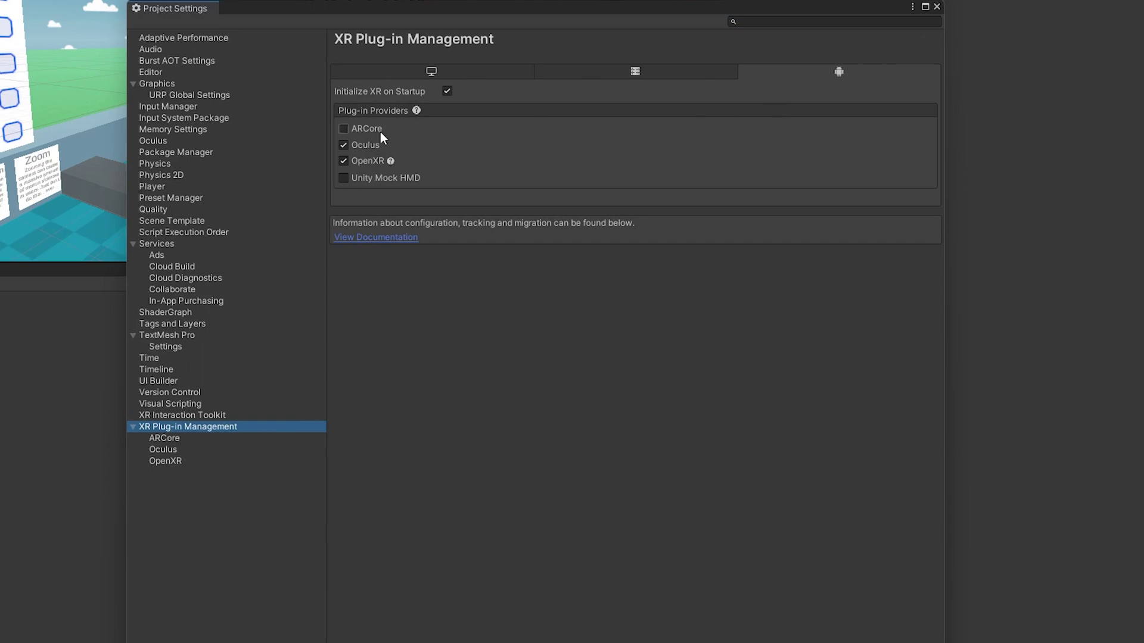
{"action": "left_click", "coordinate": [166, 460]}
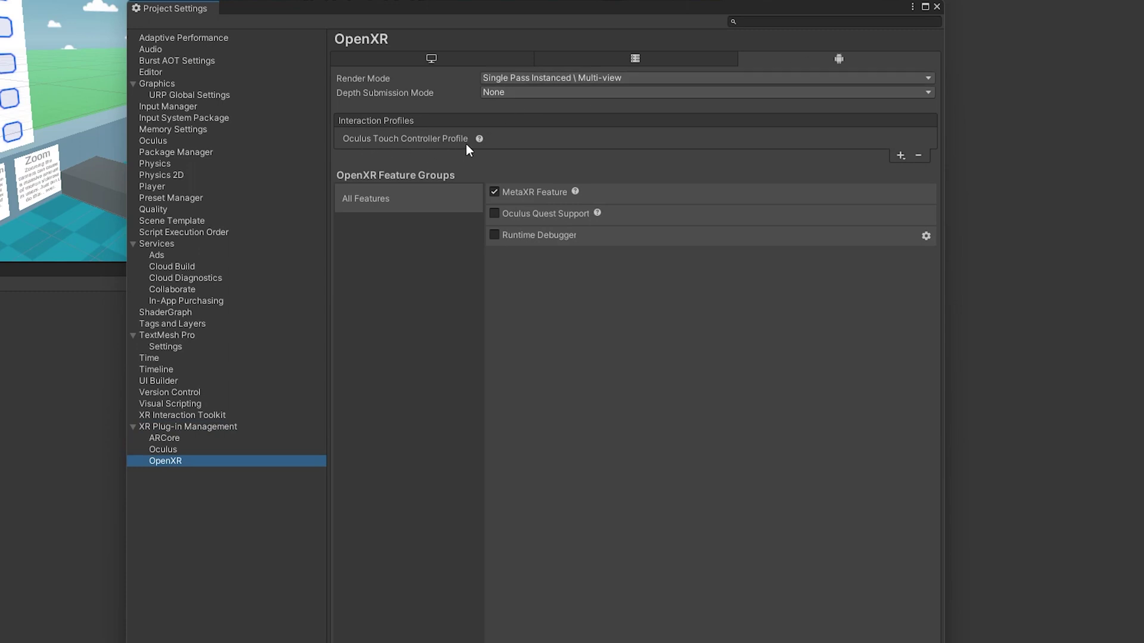
{"action": "left_click", "coordinate": [152, 186]}
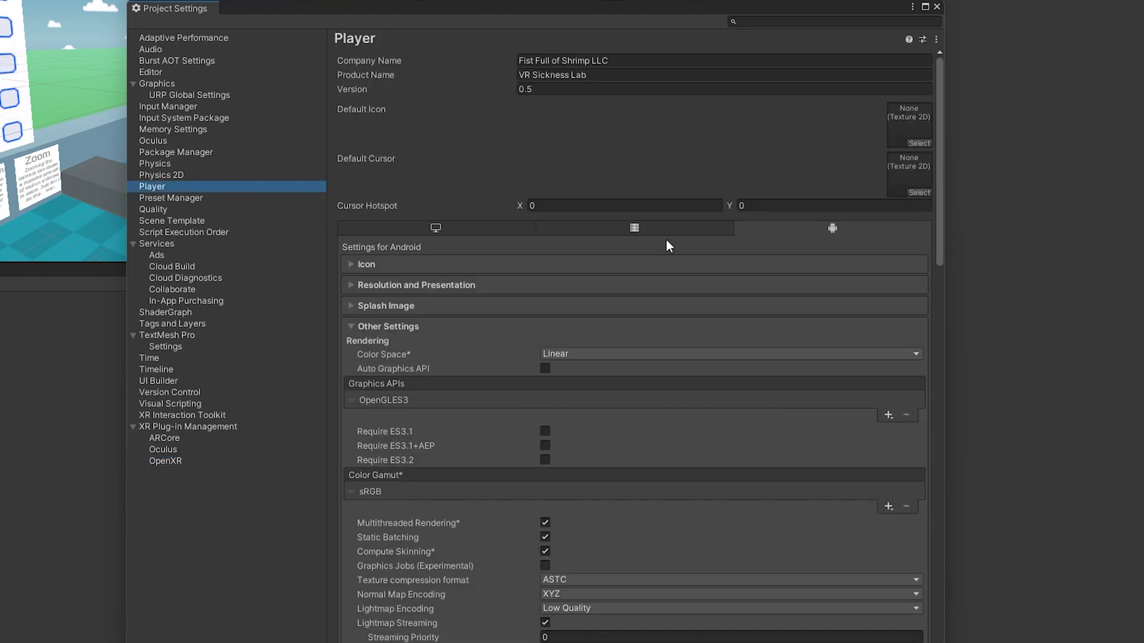
- Expand and collapse the Android Icon, Resolution and Presentation, and Splash Image sections
{"action": "left_click", "coordinate": [365, 264]}
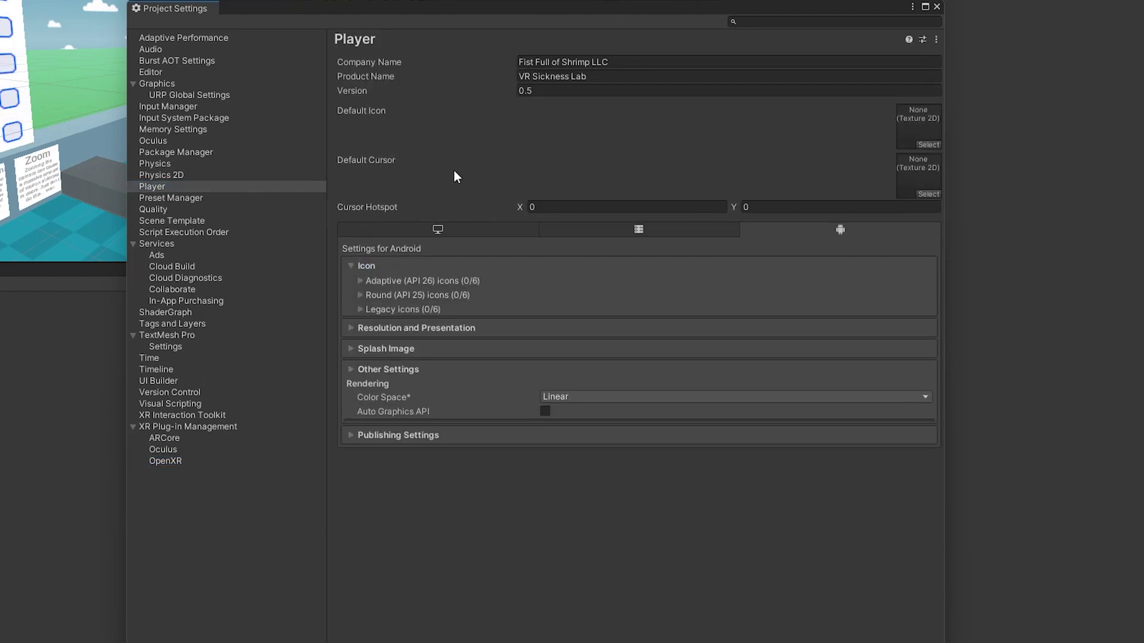
{"action": "left_click", "coordinate": [392, 266]}
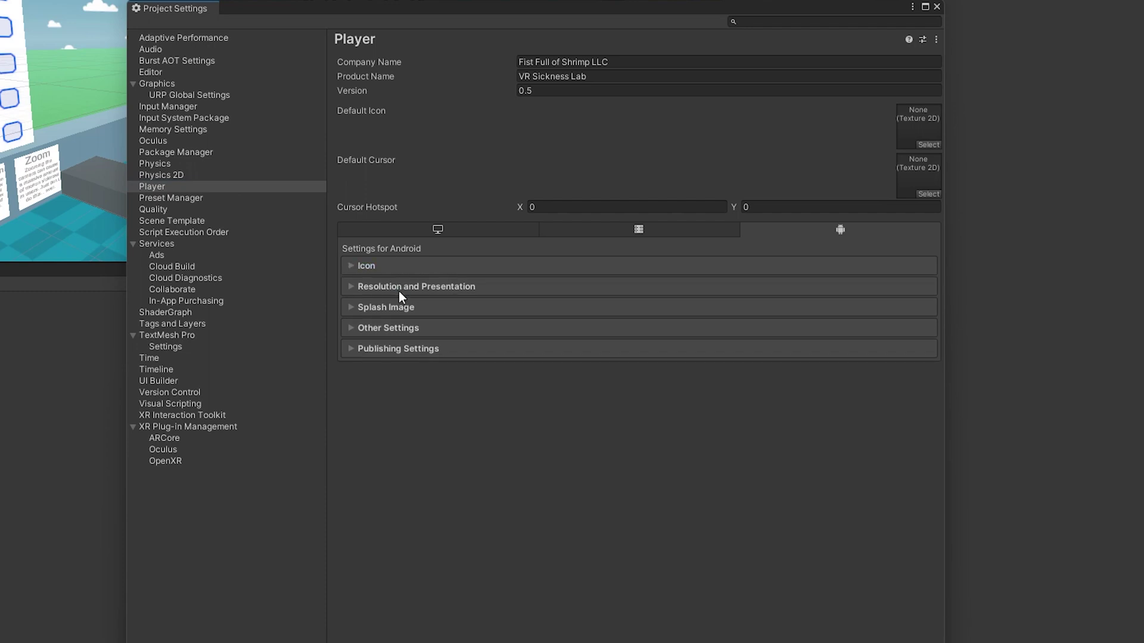
{"action": "left_click", "coordinate": [399, 290]}
{"action": "left_click", "coordinate": [399, 292]}
{"action": "left_click", "coordinate": [402, 307]}
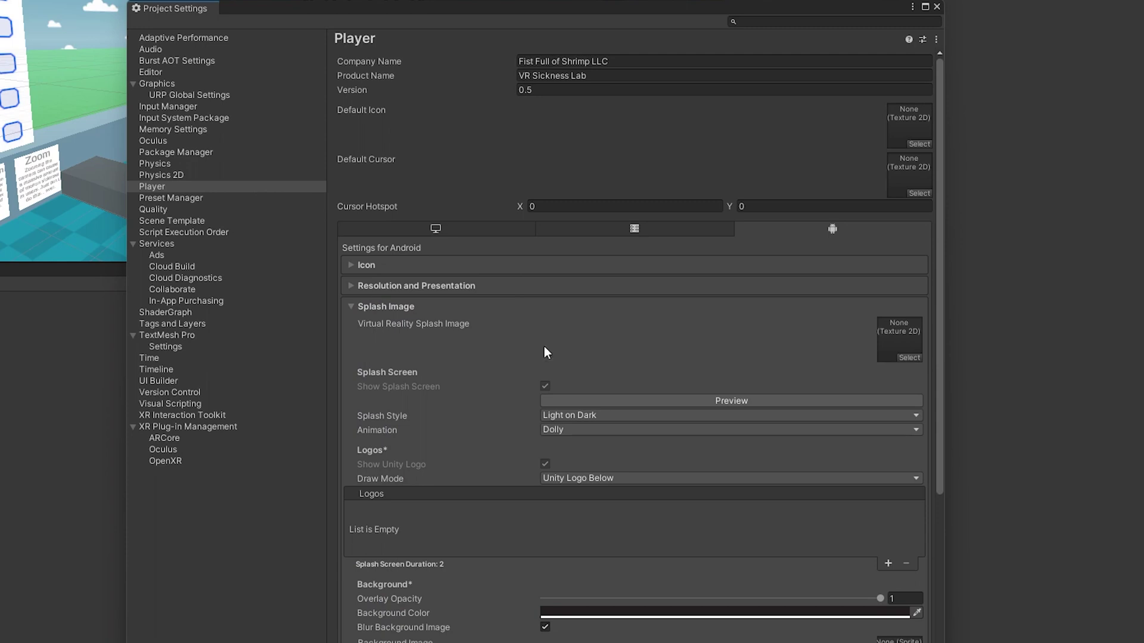
{"action": "left_click", "coordinate": [402, 306]}
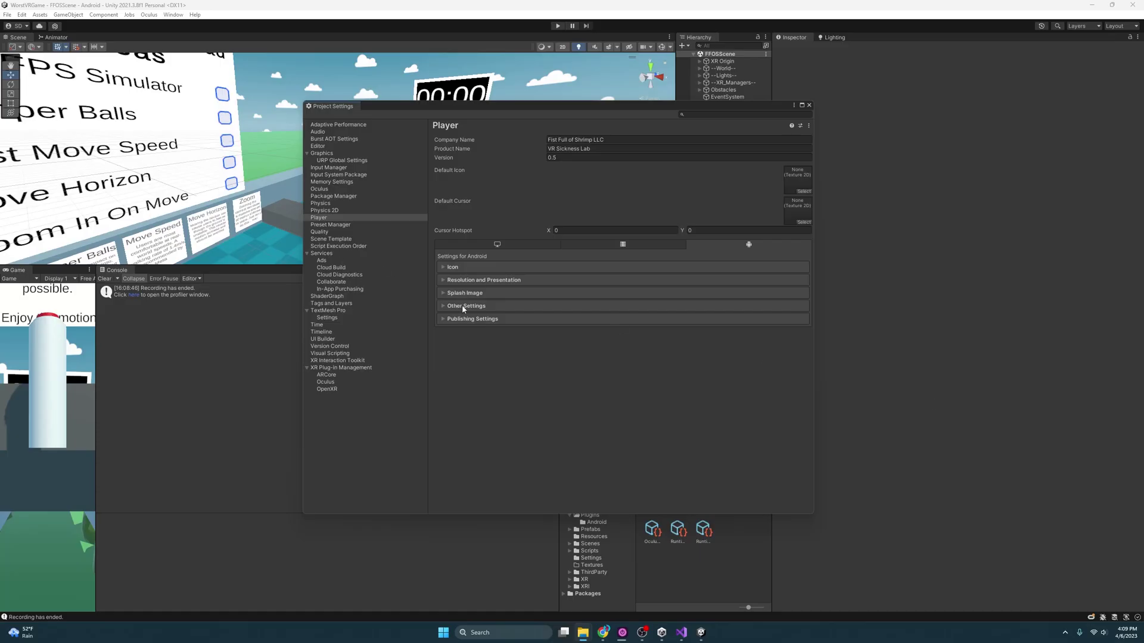
- Expand Android Other Settings and keep Color Space set to Linear
{"action": "left_click", "coordinate": [462, 307]}
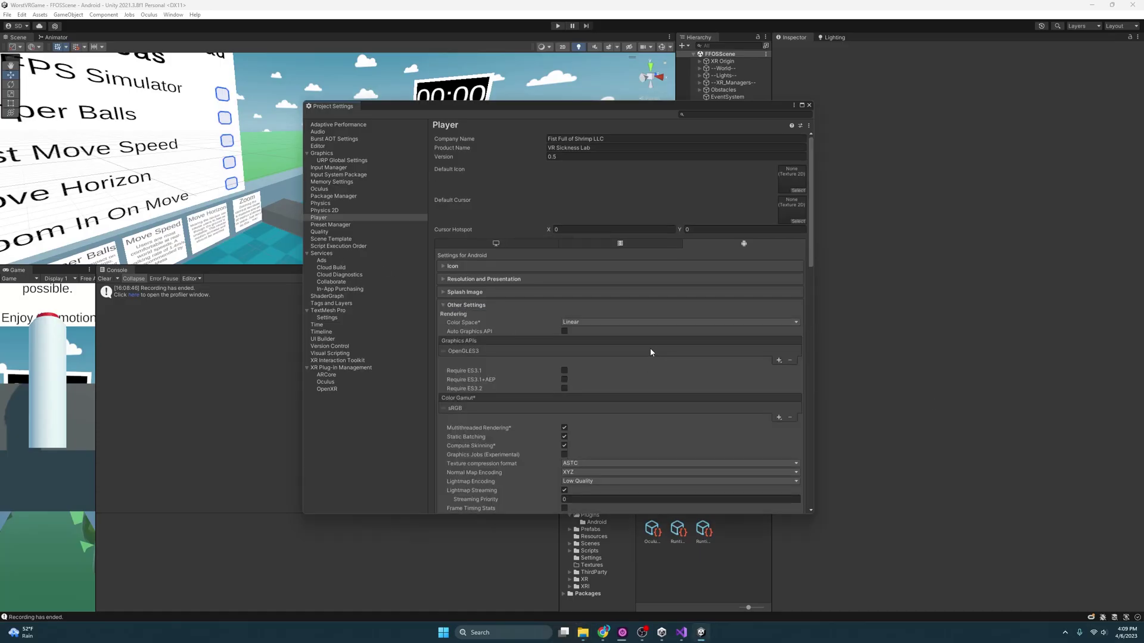
{"action": "left_click", "coordinate": [636, 323]}
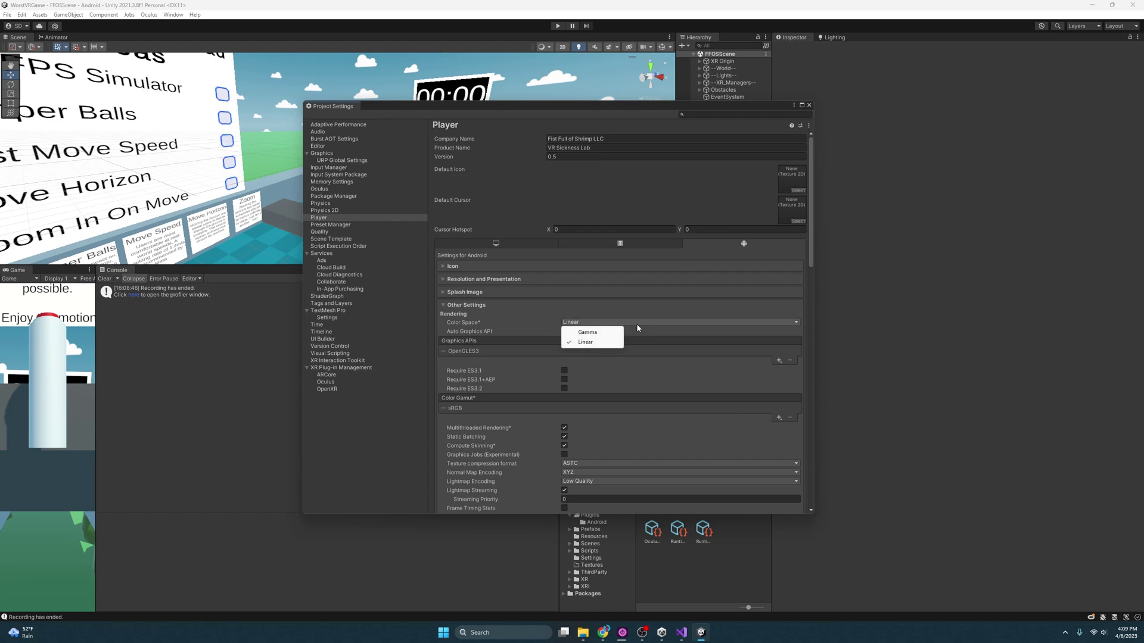
{"action": "left_click", "coordinate": [590, 343]}
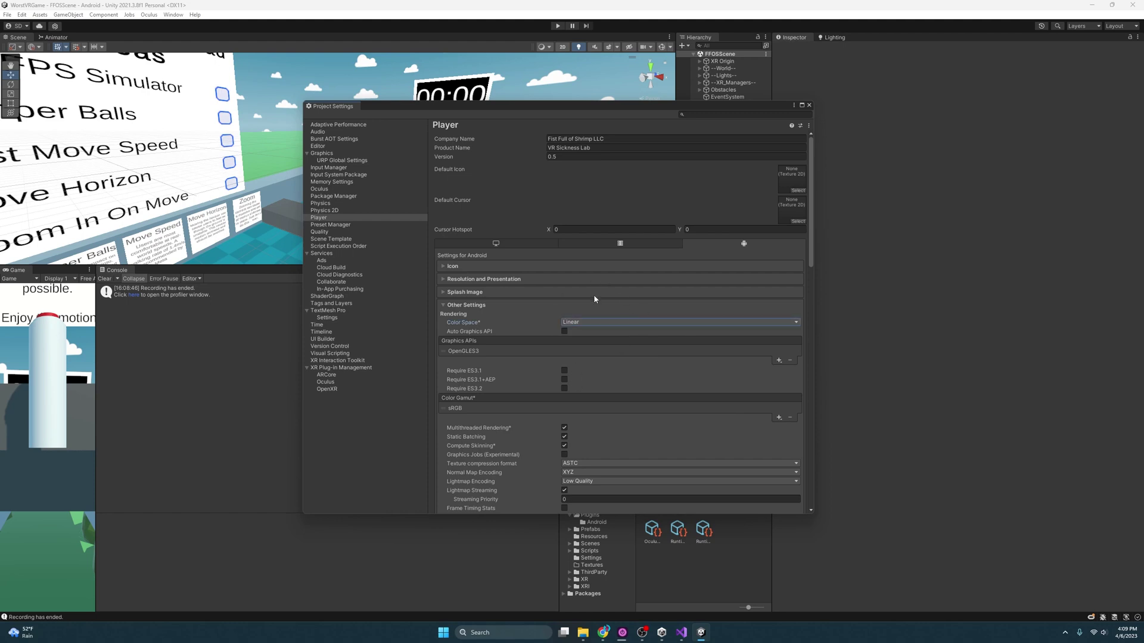
- Scroll down to Identification to check Version 0.5 and Bundle Version Code 5
{"action": "scroll", "coordinate": [454, 286], "scroll_direction": "down", "scroll_amount": 3}
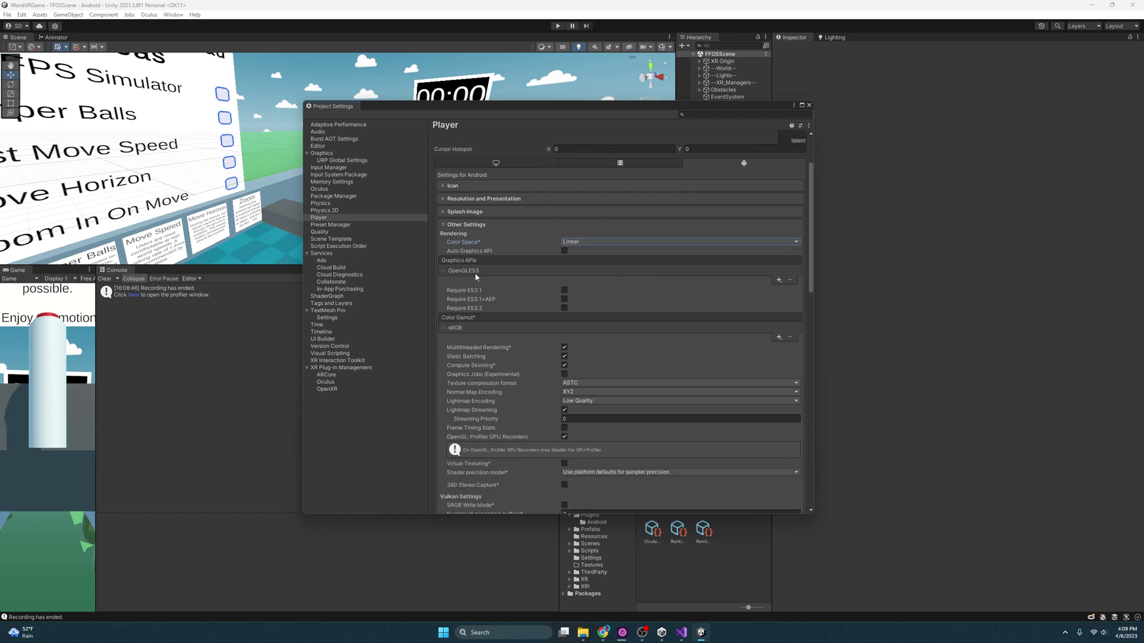
{"action": "scroll", "coordinate": [529, 292], "scroll_direction": "down", "scroll_amount": 3}
{"action": "scroll", "coordinate": [527, 285], "scroll_direction": "down", "scroll_amount": 2}
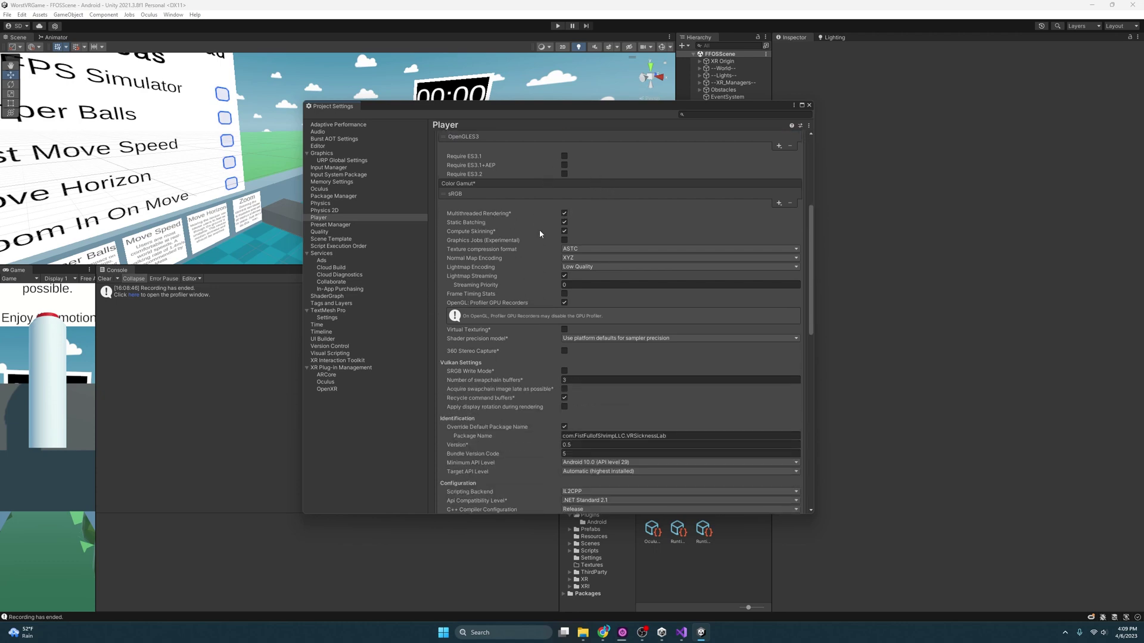
{"action": "scroll", "coordinate": [548, 293], "scroll_direction": "down", "scroll_amount": 7}
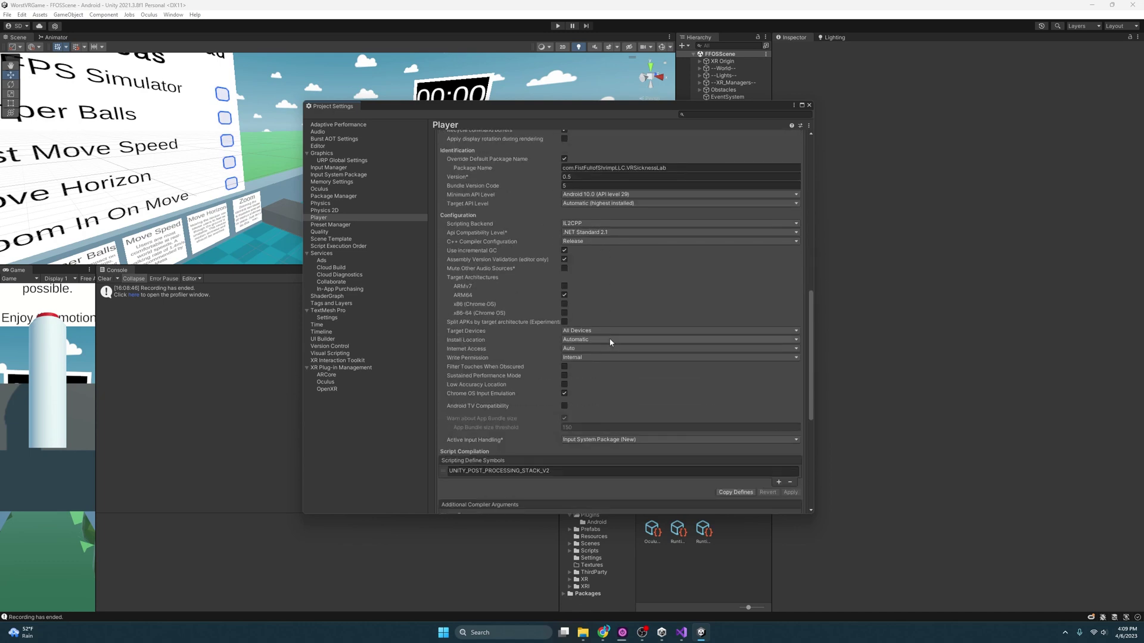
{"action": "scroll", "coordinate": [607, 342], "scroll_direction": "up", "scroll_amount": 1}
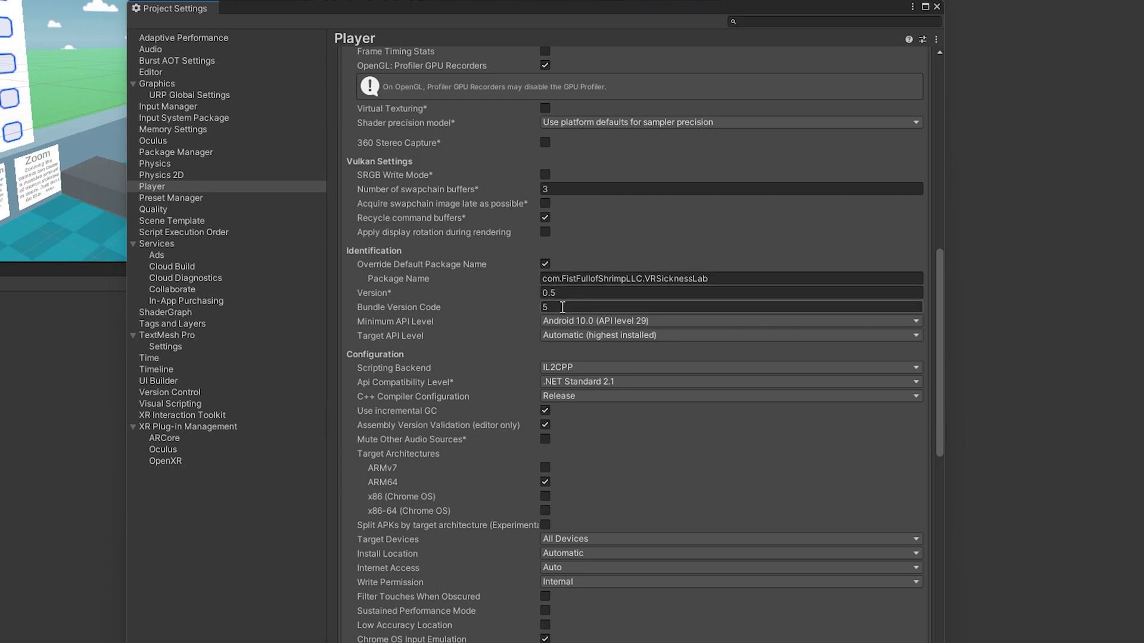
{"action": "mouse_move", "coordinate": [537, 307]}
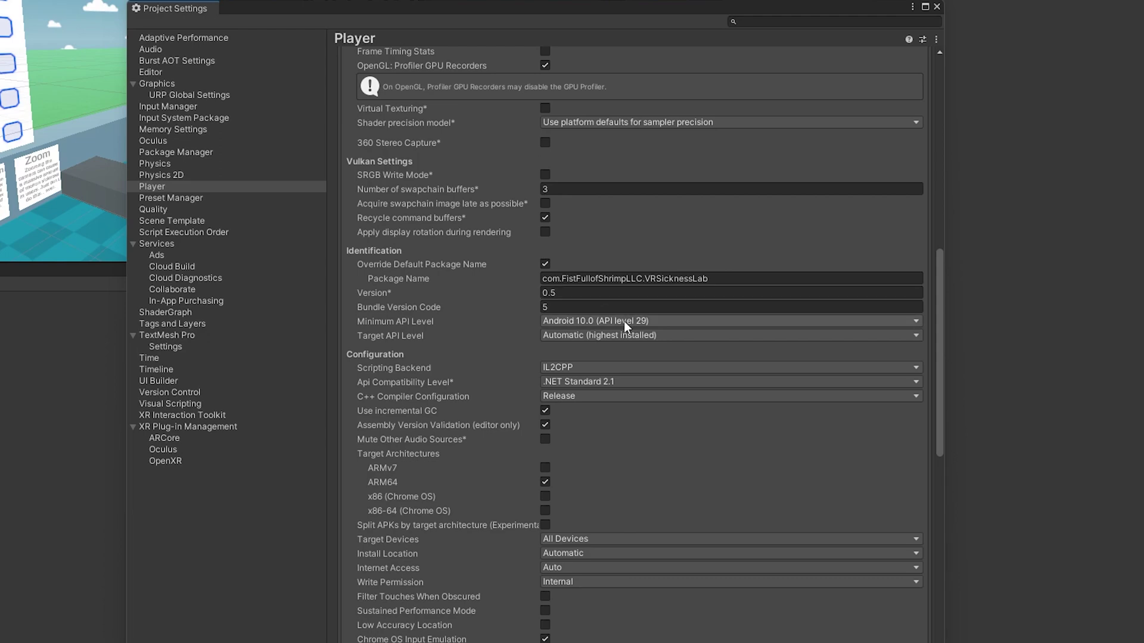
{"action": "scroll", "coordinate": [624, 320], "scroll_direction": "down", "scroll_amount": 10}
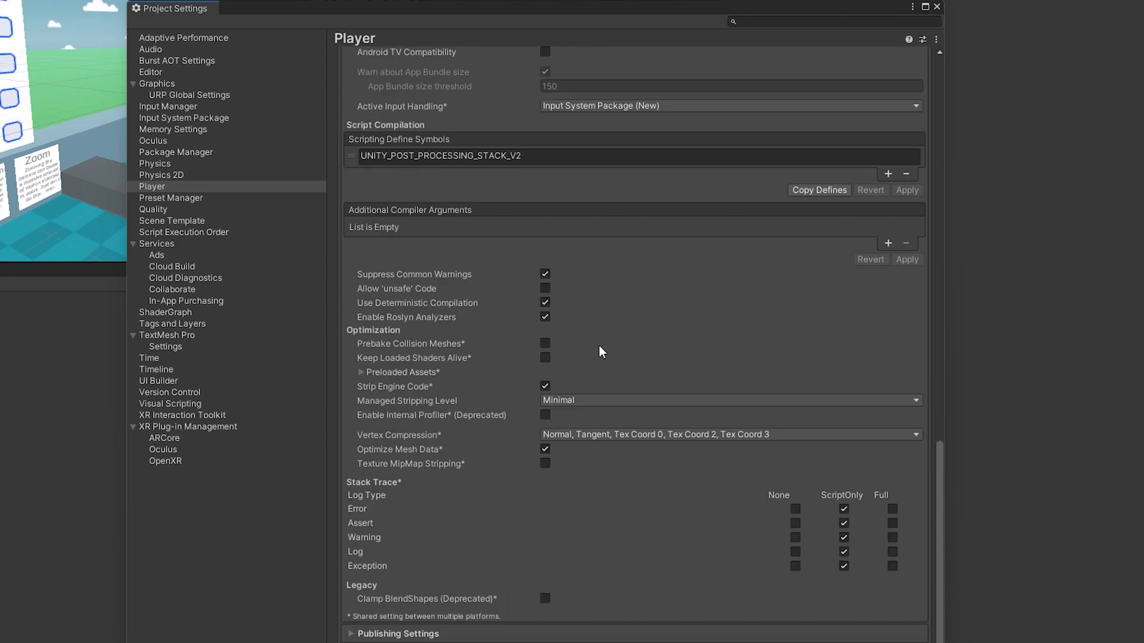
- Expand Publishing Settings, start a new keystore in Keystore Manager, then cancel saving it
{"action": "left_click", "coordinate": [398, 634]}
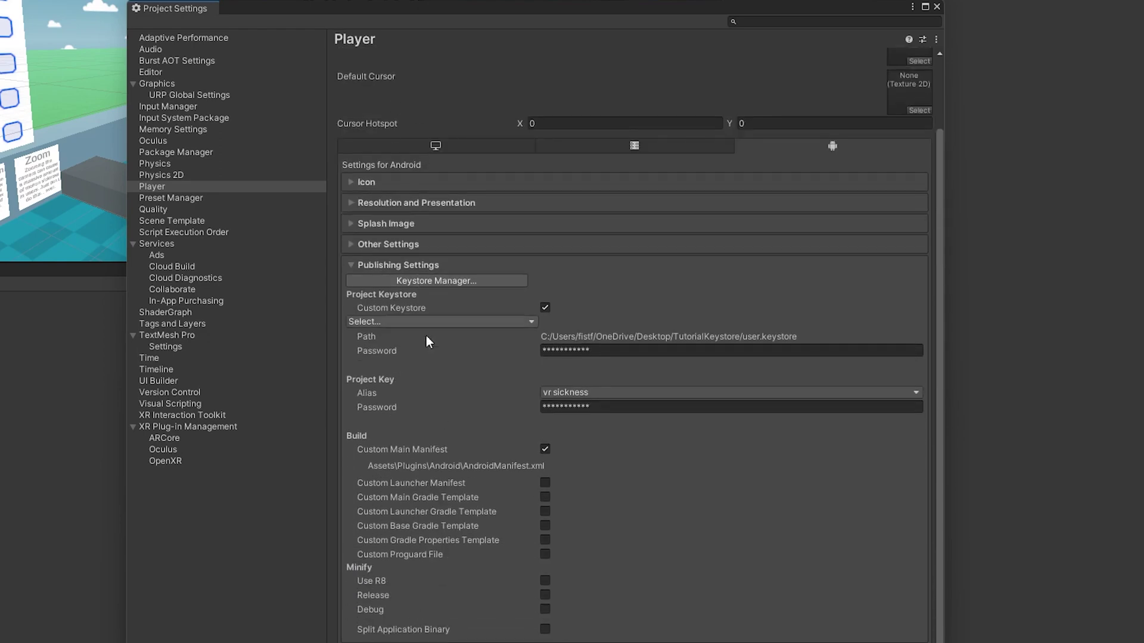
{"action": "left_click", "coordinate": [441, 283]}
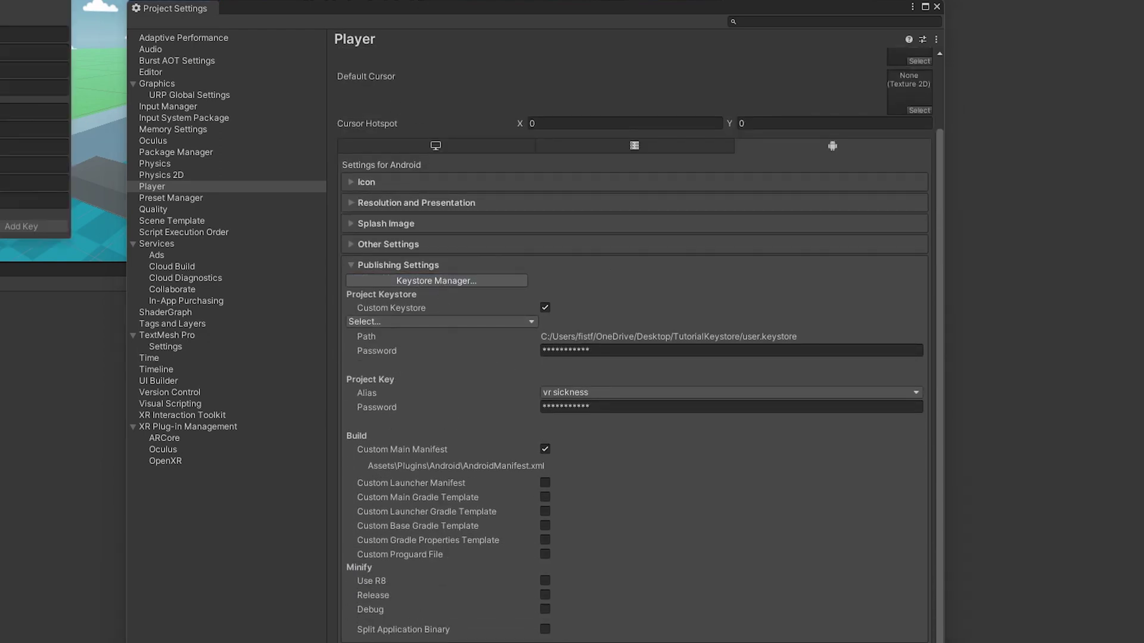
{"action": "left_click", "coordinate": [224, 58]}
{"action": "mouse_move", "coordinate": [218, 74]}
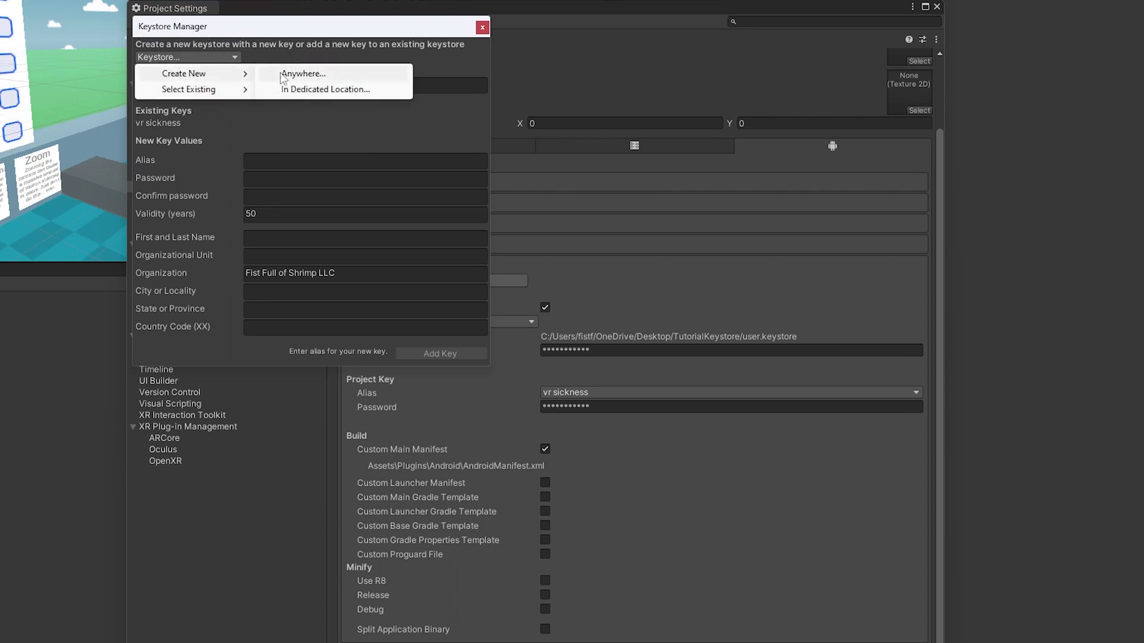
{"action": "left_click", "coordinate": [354, 90]}
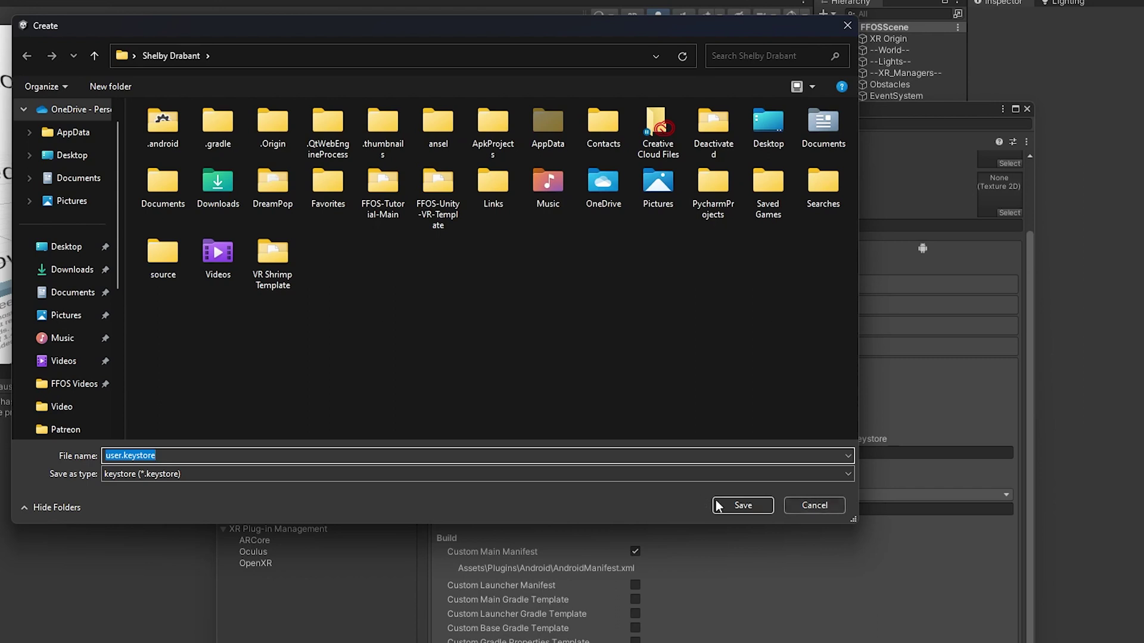
{"action": "left_click", "coordinate": [809, 505]}
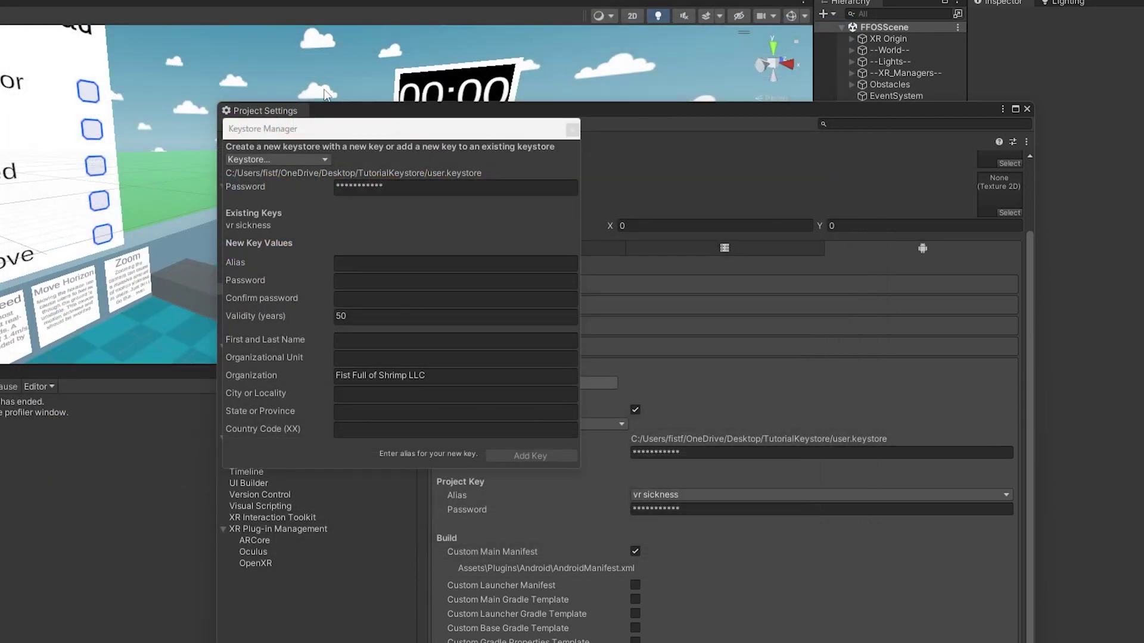
- Enter 'Shrimp' as the new key alias, then close Keystore Manager without adding the key
{"action": "left_click", "coordinate": [358, 263]}
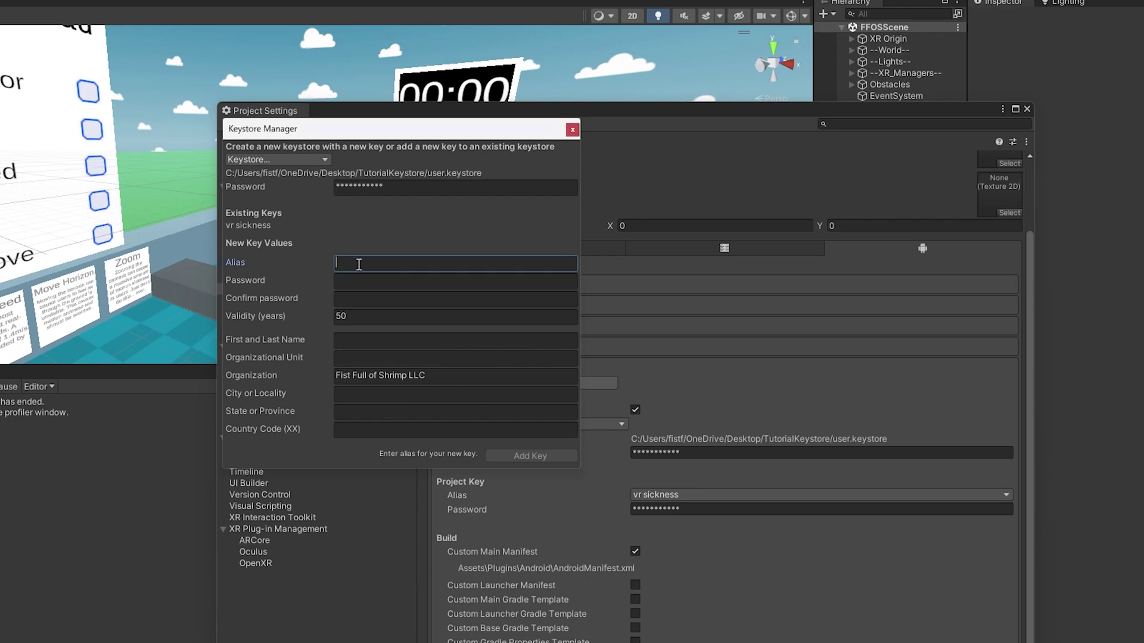
{"action": "type", "text": "Shrimp"}
{"action": "left_click", "coordinate": [378, 282]}
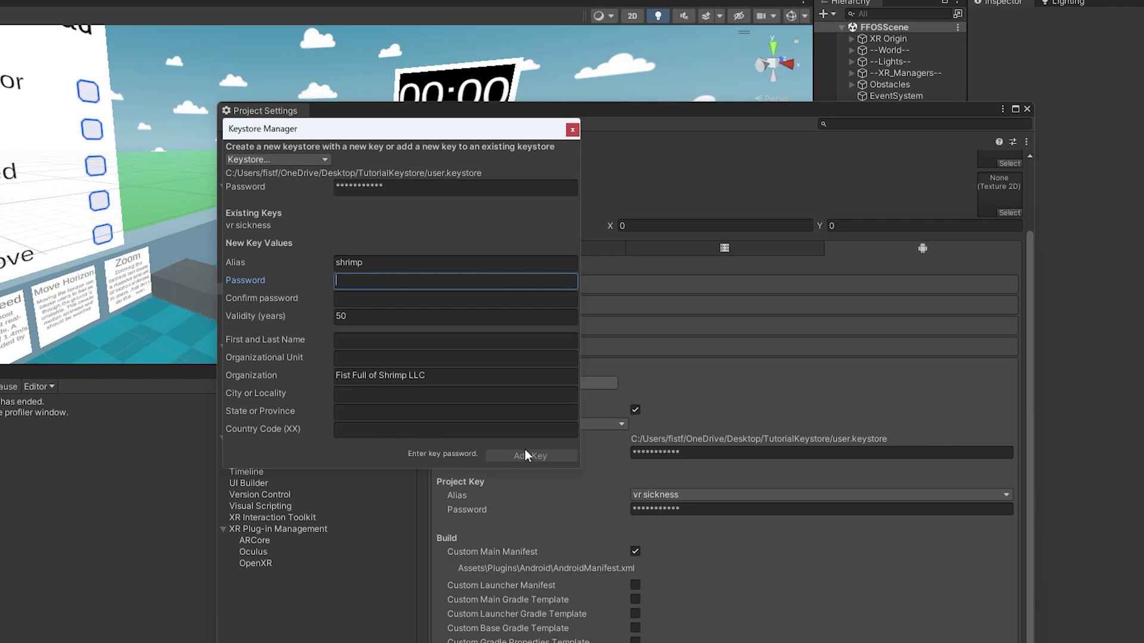
{"action": "left_click", "coordinate": [573, 129]}
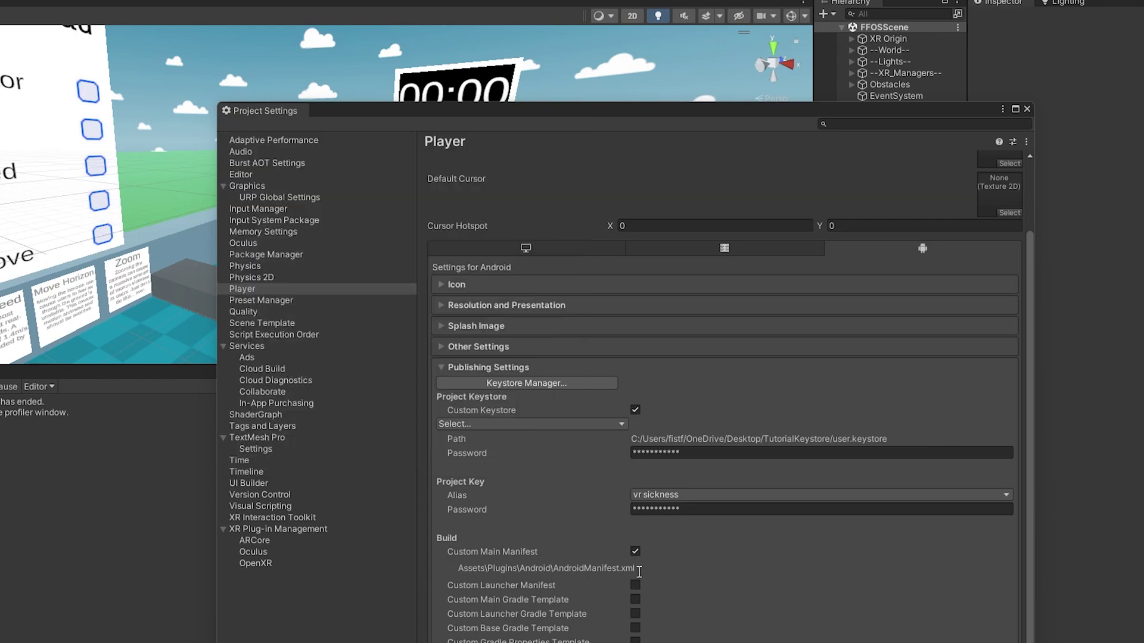
- Load user.keystore from Desktop > TutorialKeystore as the project keystore and clear its password field
{"action": "left_click", "coordinate": [610, 425]}
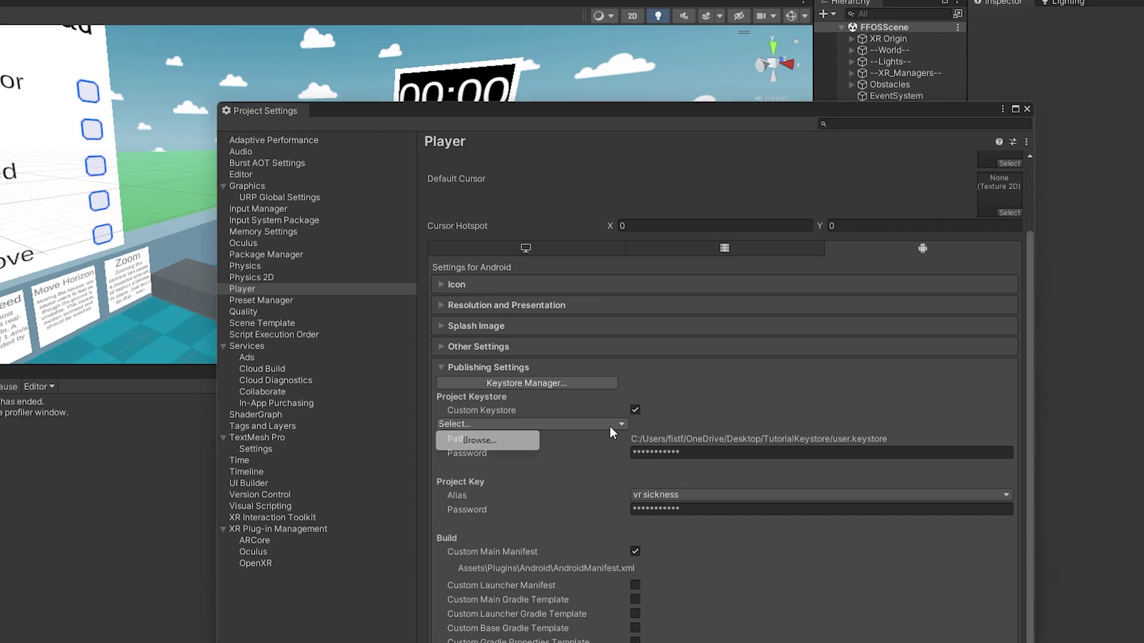
{"action": "left_click", "coordinate": [501, 441]}
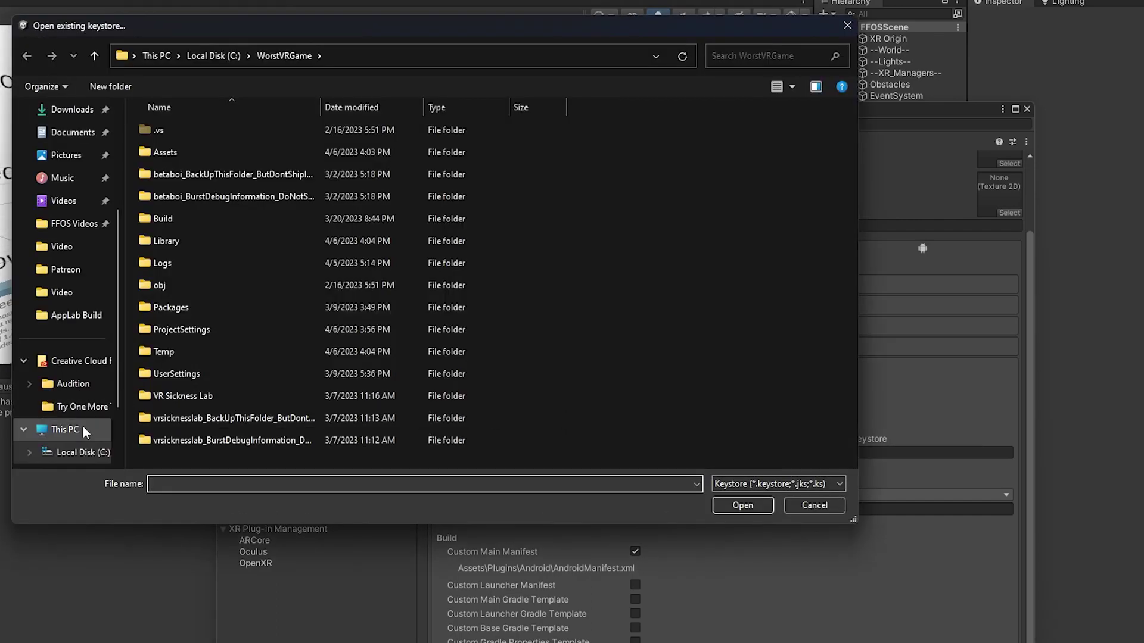
{"action": "scroll", "coordinate": [77, 170], "scroll_direction": "up", "scroll_amount": 3}
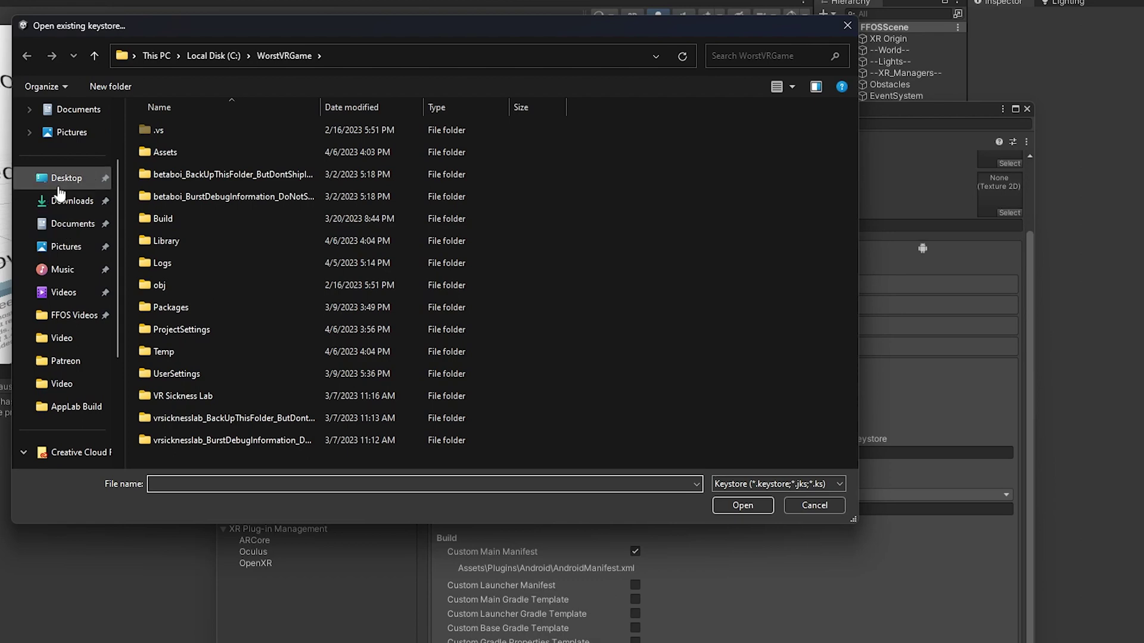
{"action": "left_click", "coordinate": [66, 177]}
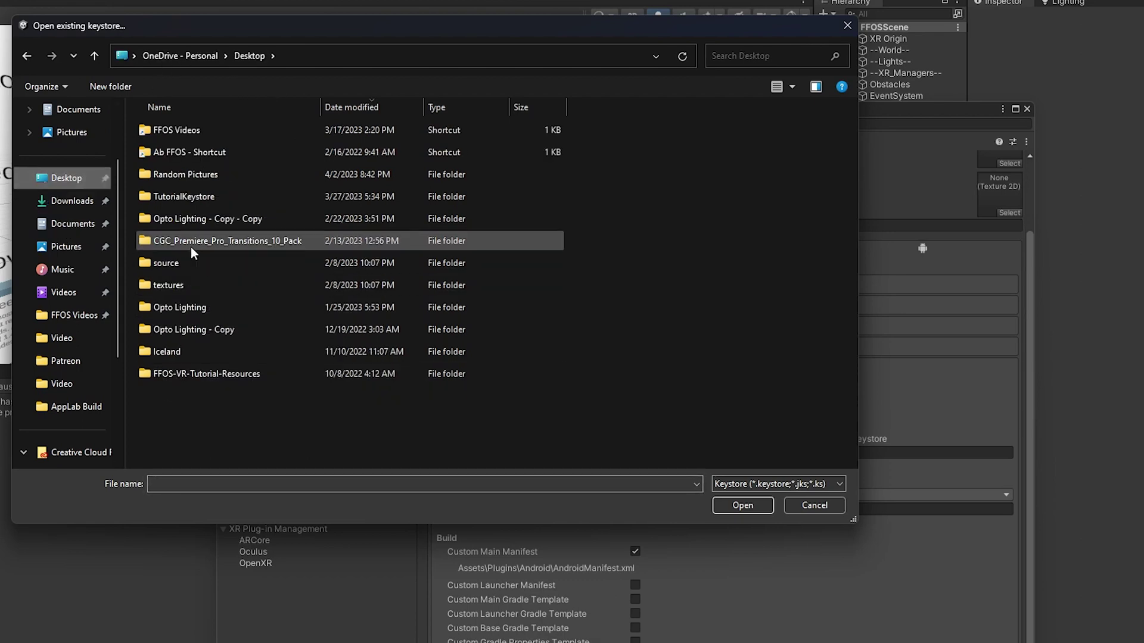
{"action": "double_click", "coordinate": [187, 196]}
{"action": "left_click", "coordinate": [192, 132]}
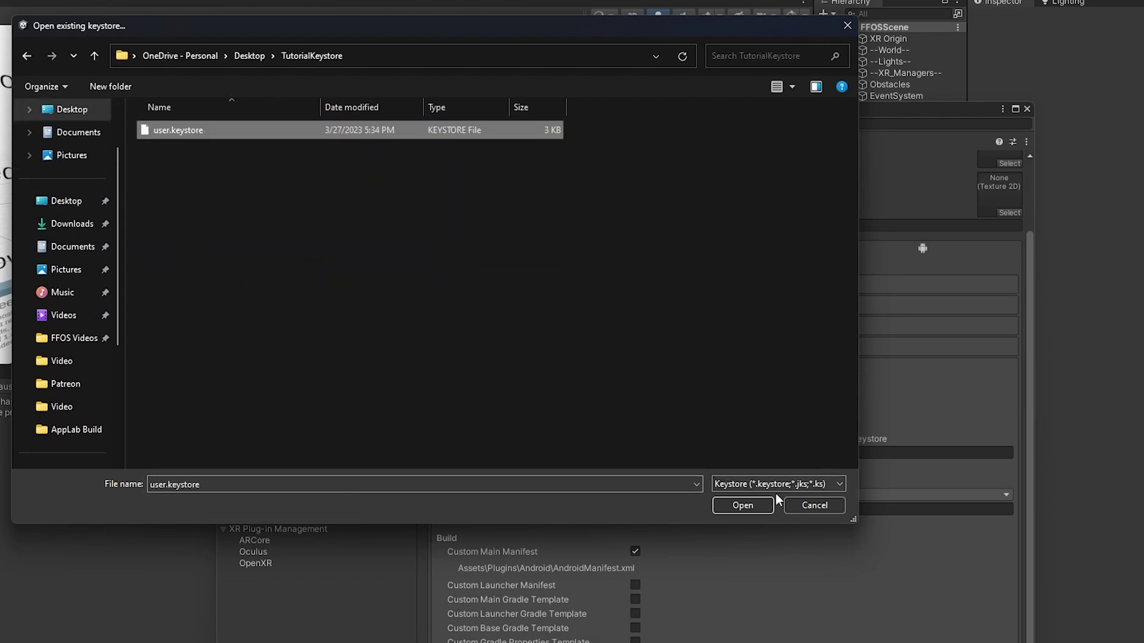
{"action": "left_click", "coordinate": [742, 505]}
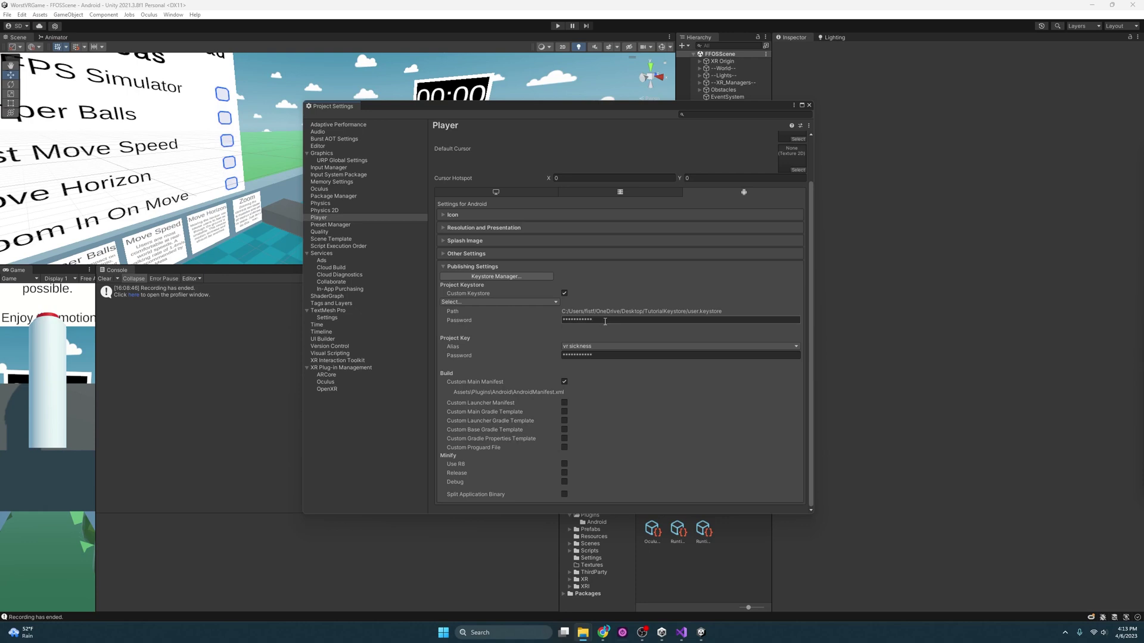
{"action": "left_click", "coordinate": [591, 320]}
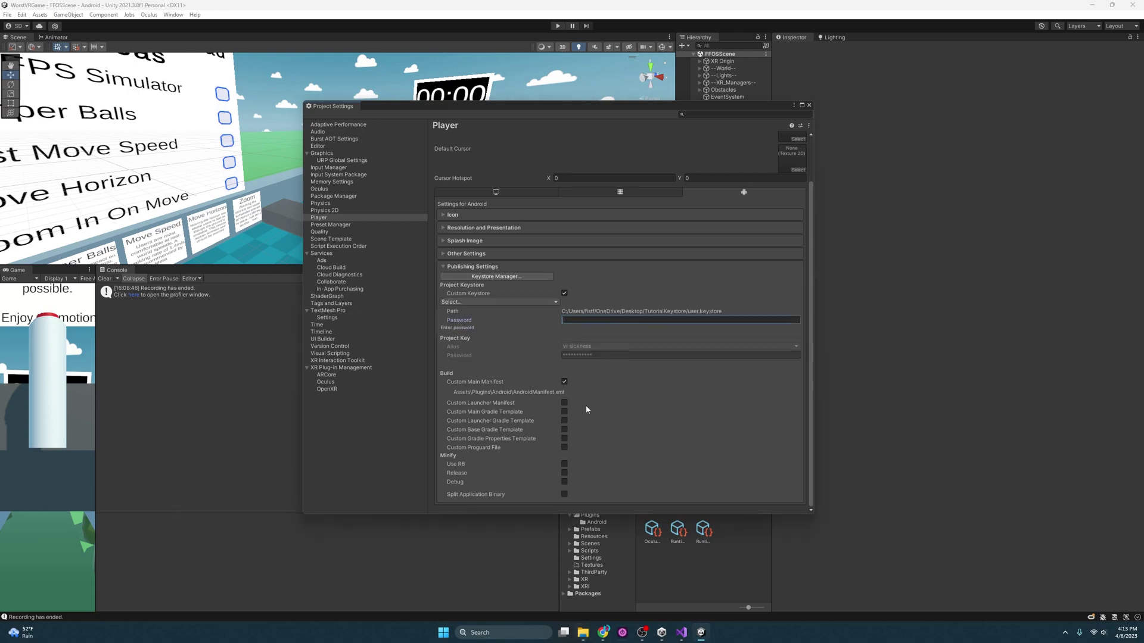
- Open Package Manager on My Assets showing Oculus Integration 50.0, minimizing the Asset Store browser
{"action": "left_click", "coordinate": [809, 106]}
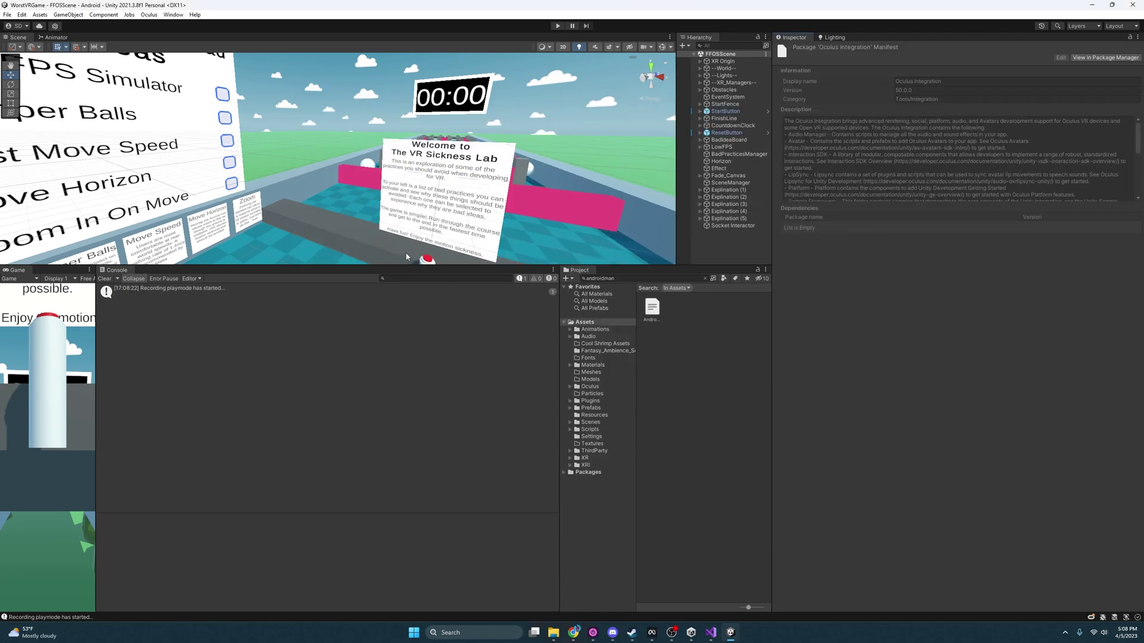
{"action": "left_click", "coordinate": [173, 15]}
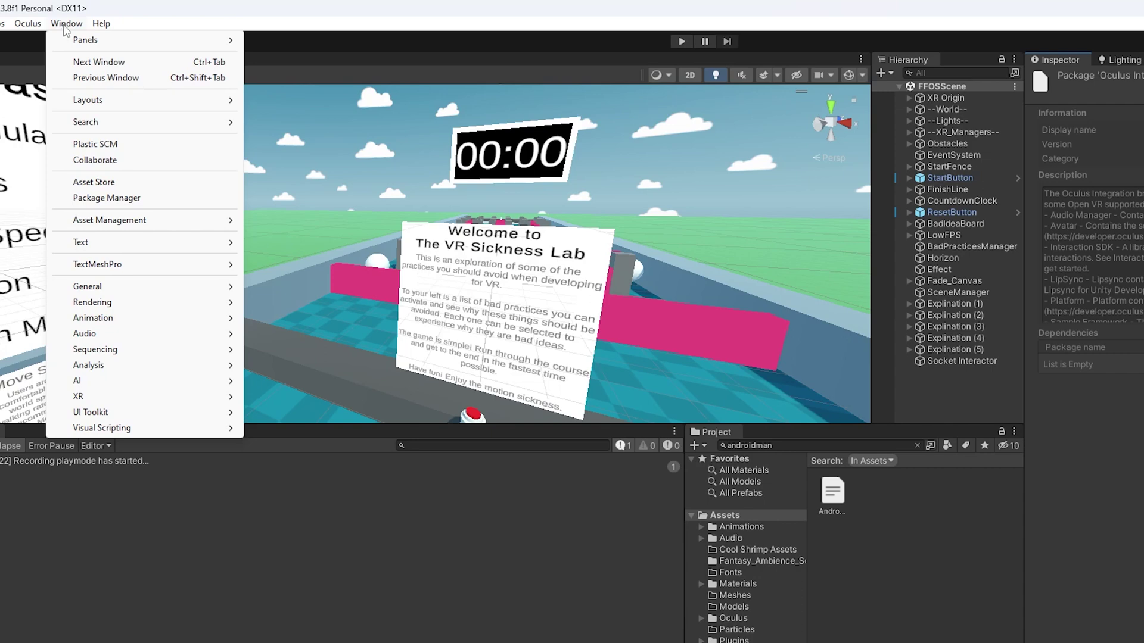
{"action": "left_click", "coordinate": [143, 198]}
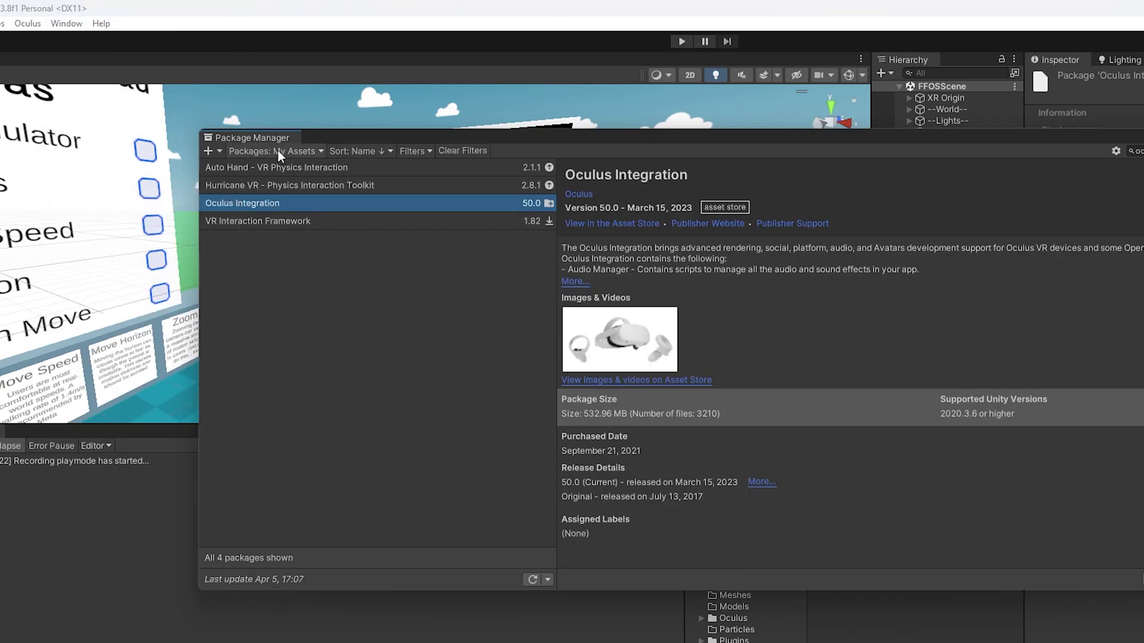
{"action": "left_click", "coordinate": [277, 150]}
{"action": "left_click", "coordinate": [291, 204]}
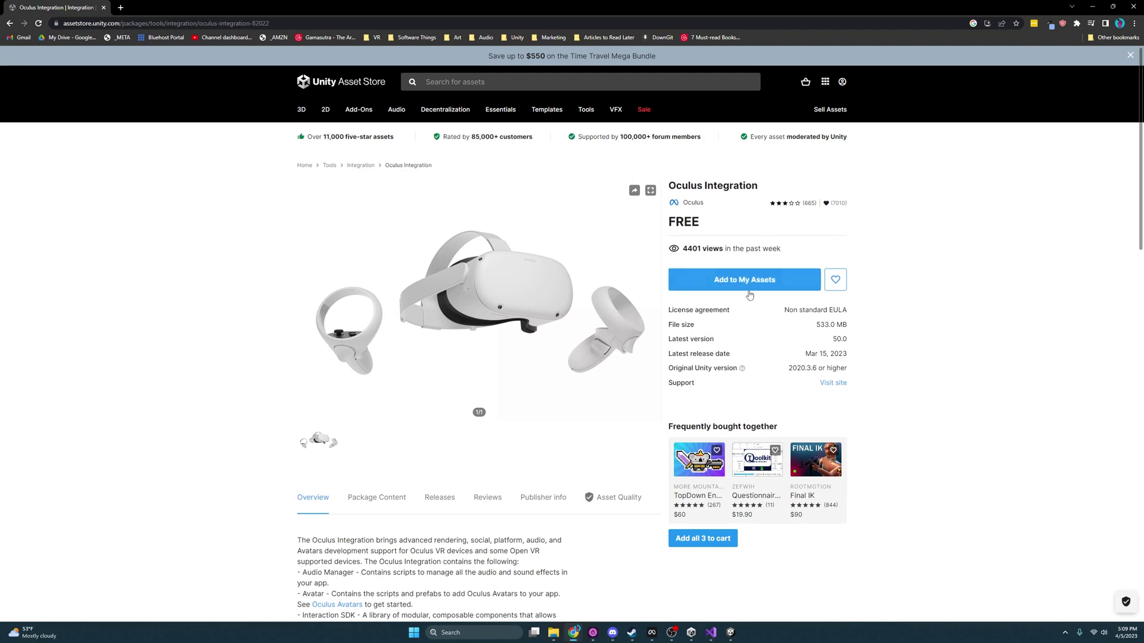
{"action": "left_click", "coordinate": [1112, 7]}
- Import Oculus Integration, upgrade the spatializer plugins, restart the editor, and close Package Manager
{"action": "key", "text": "alt+Tab"}
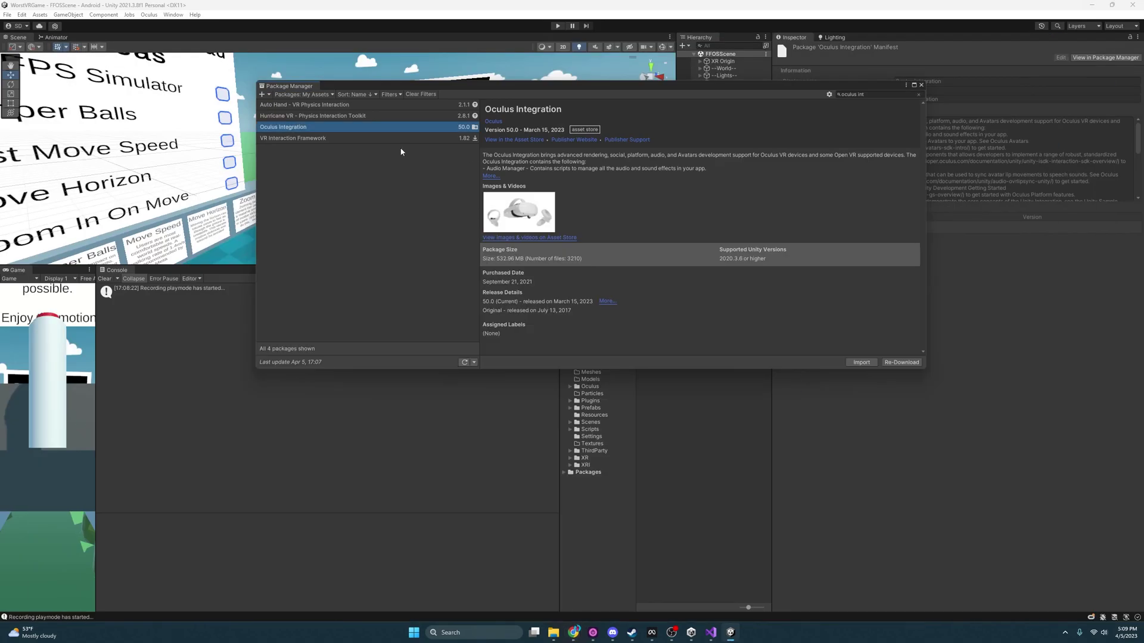
{"action": "left_click", "coordinate": [328, 126]}
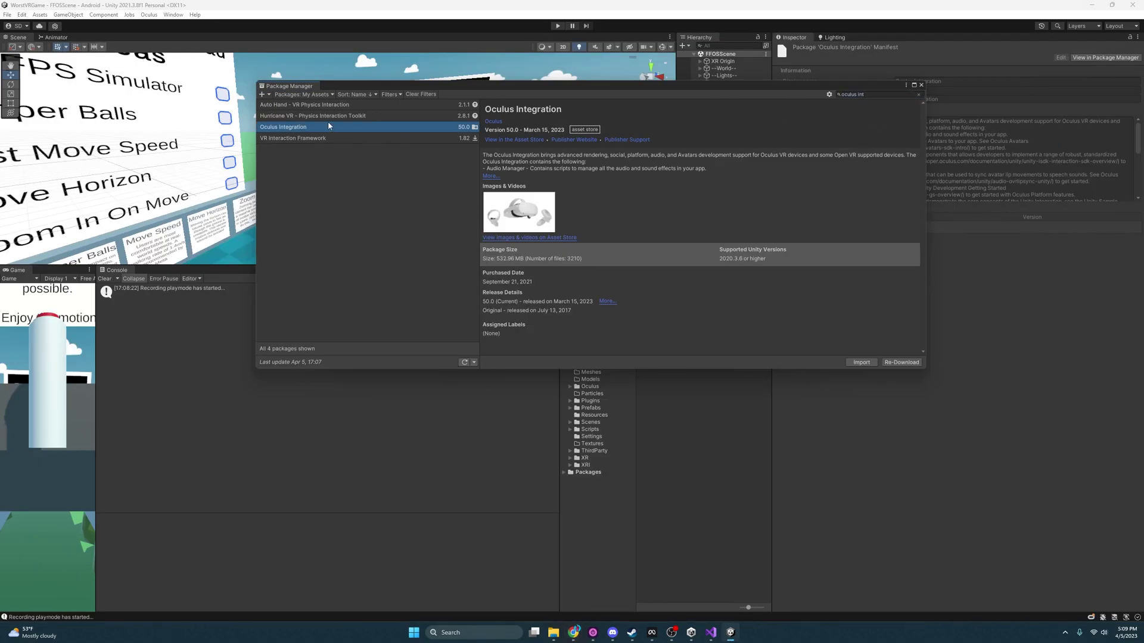
{"action": "left_click", "coordinate": [862, 362]}
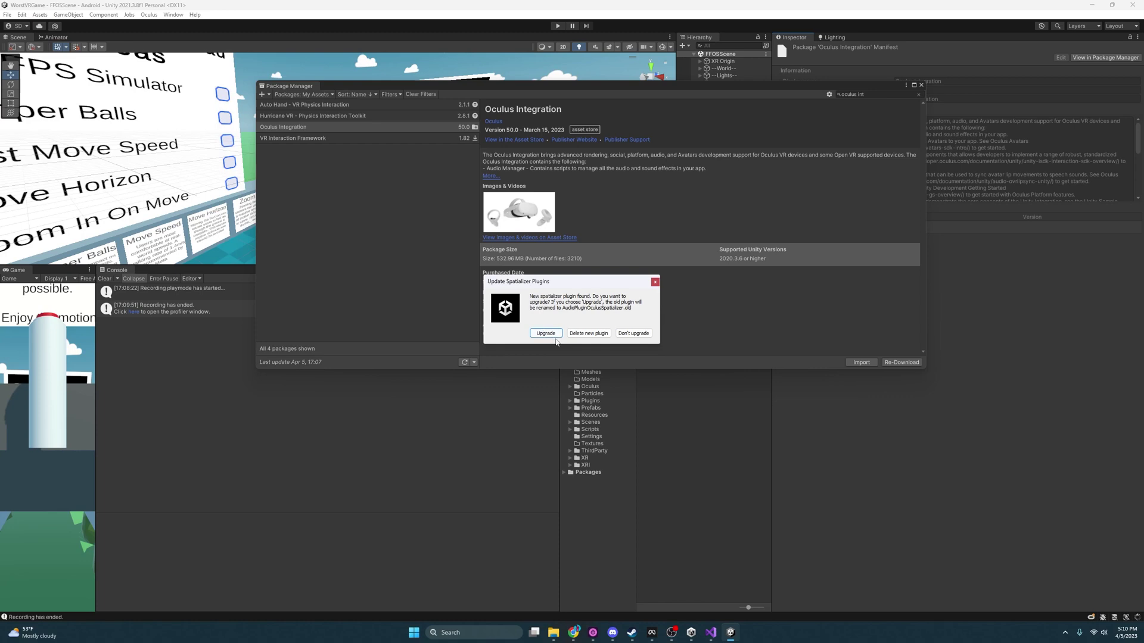
{"action": "left_click", "coordinate": [553, 336]}
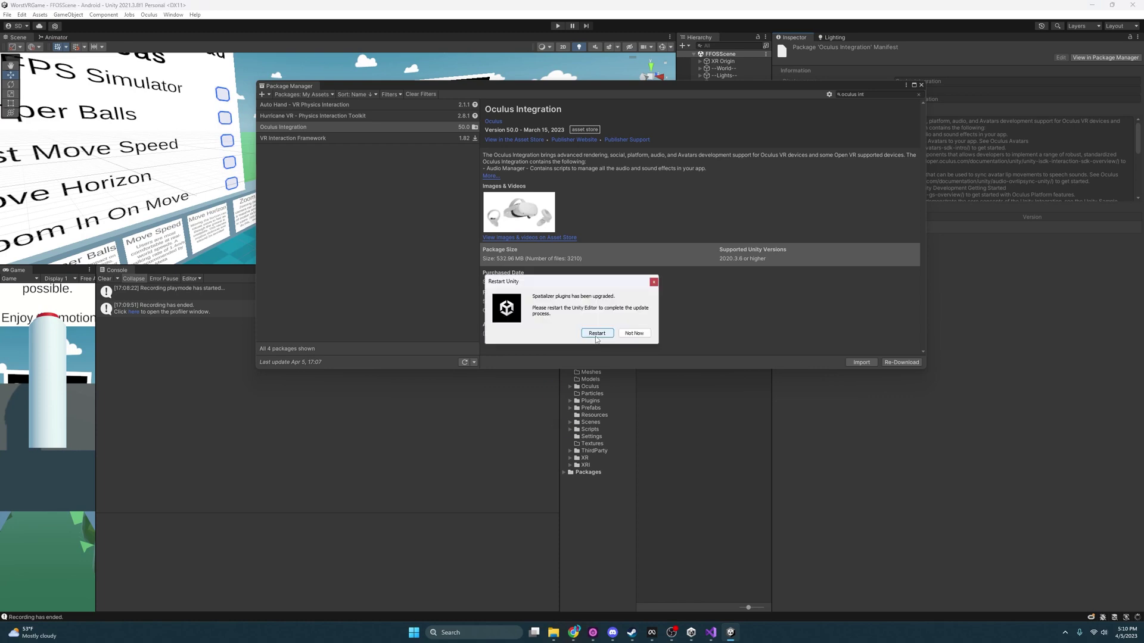
{"action": "left_click", "coordinate": [596, 334]}
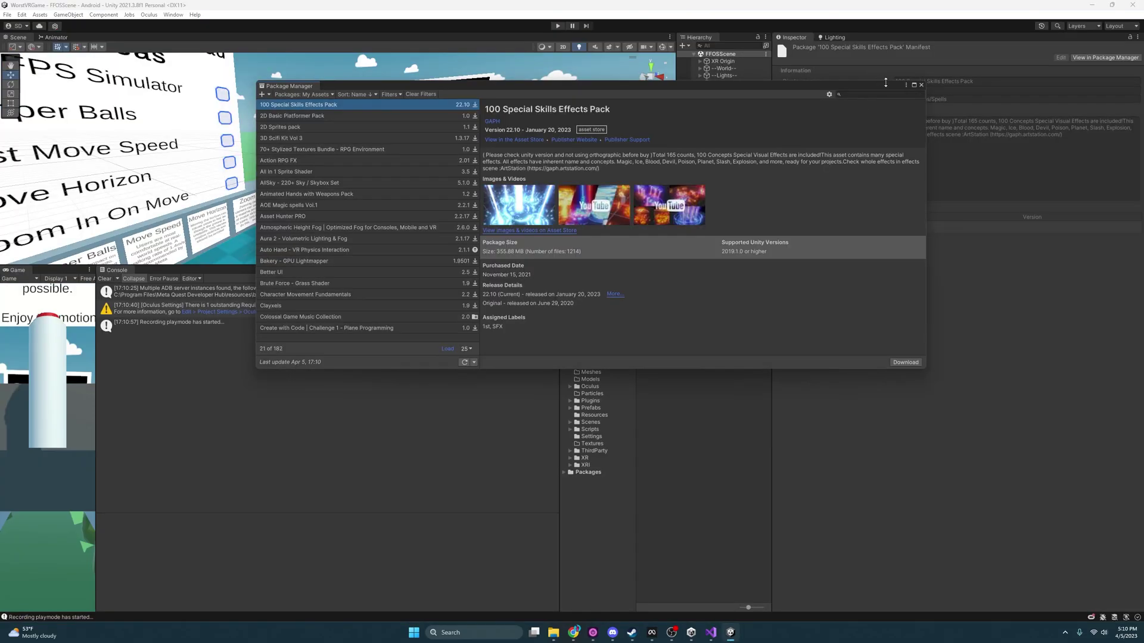
{"action": "left_click", "coordinate": [921, 84]}
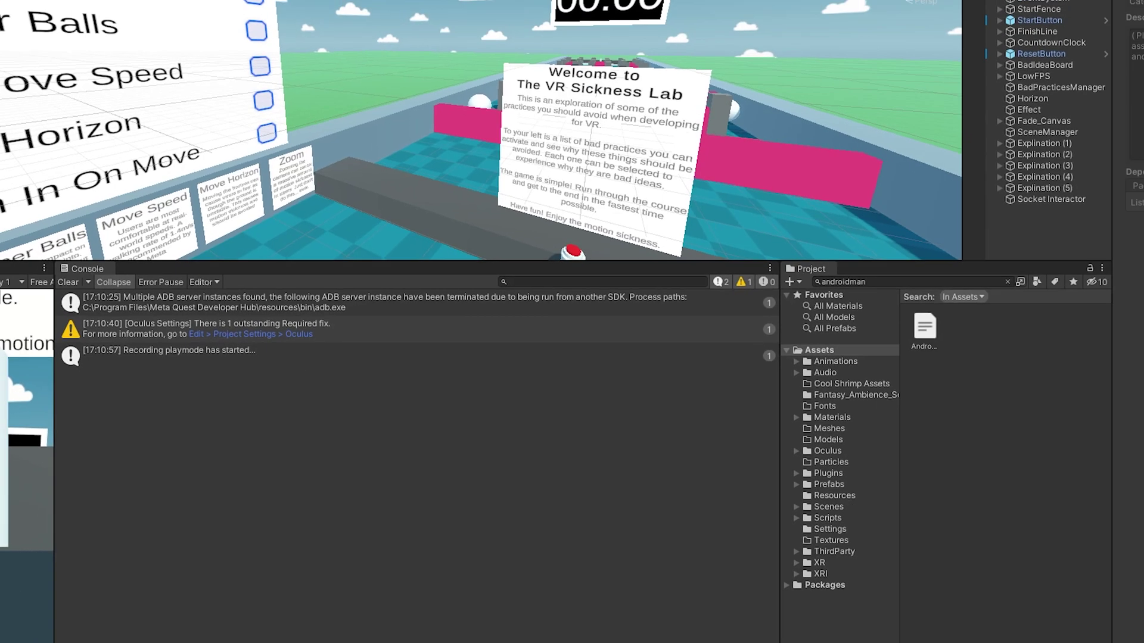
- Open Project Settings and apply the required fix adding Oculus to the XR plug-in loaders
{"action": "left_click", "coordinate": [21, 15]}
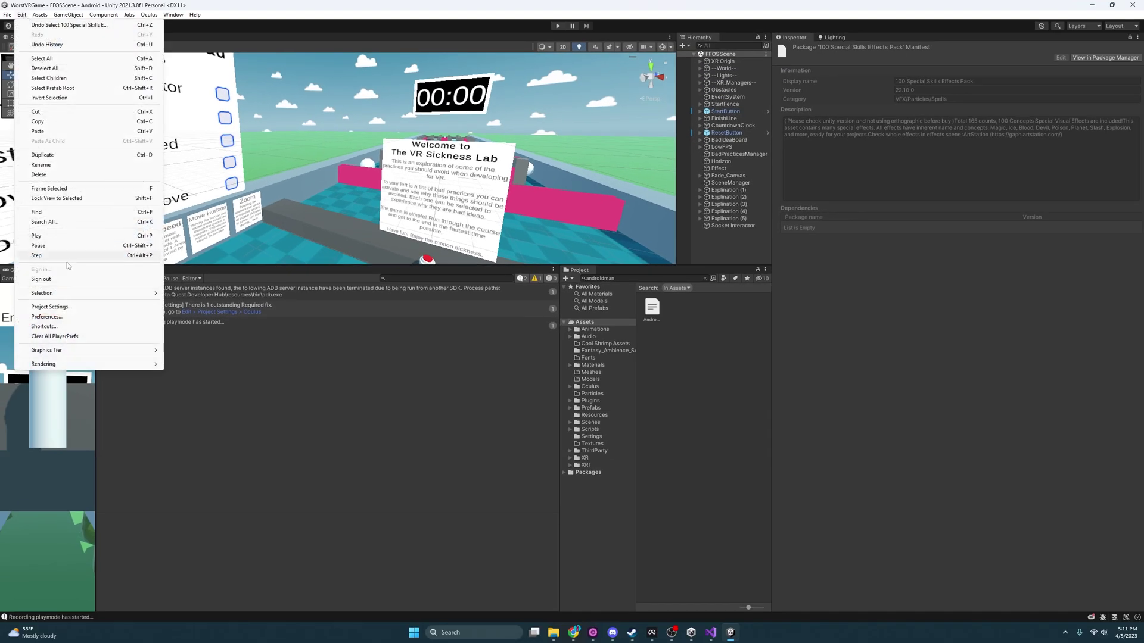
{"action": "left_click", "coordinate": [65, 307]}
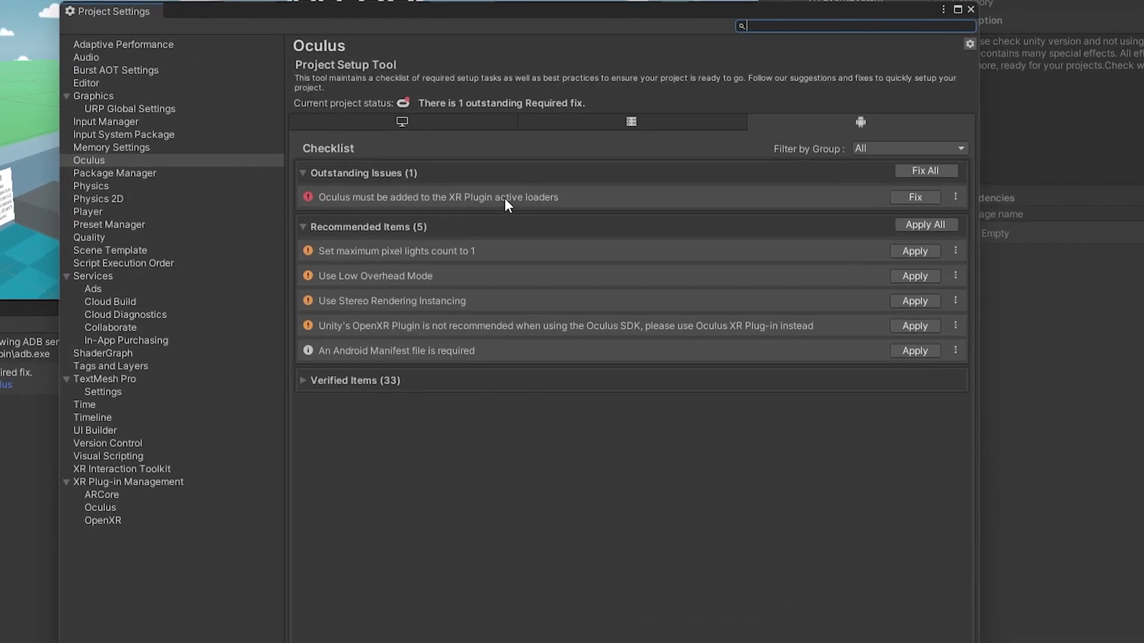
{"action": "left_click", "coordinate": [921, 199]}
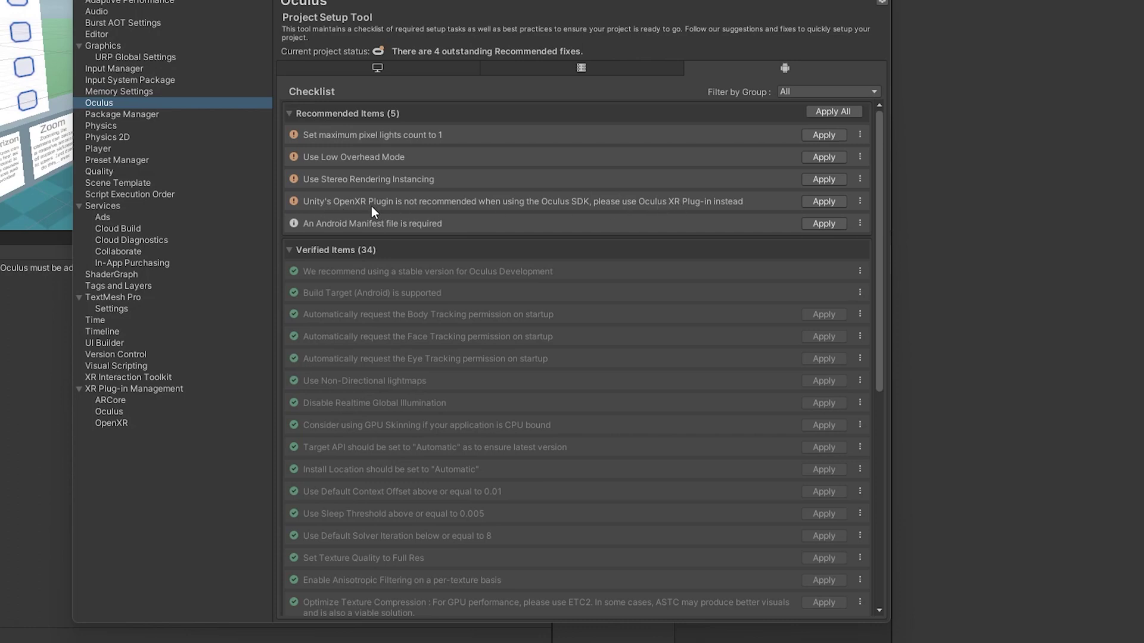
- Review the XR Plug-in Management pages, then apply the fix replacing OpenXR with Oculus XR
{"action": "left_click", "coordinate": [135, 388]}
{"action": "left_click", "coordinate": [127, 410]}
{"action": "left_click", "coordinate": [134, 390]}
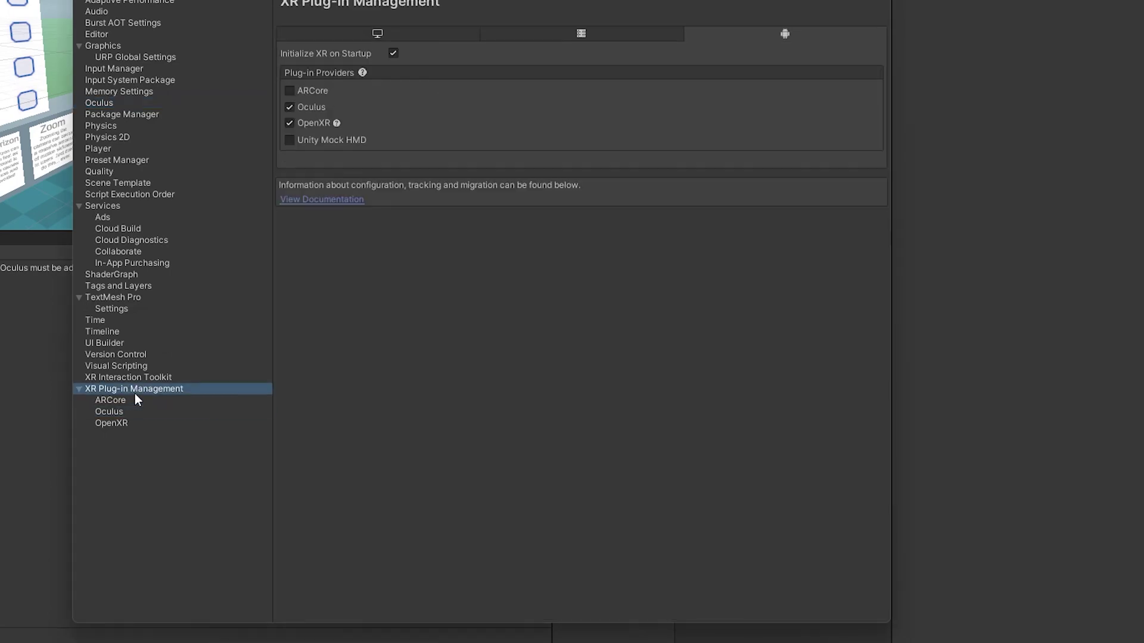
{"action": "left_click", "coordinate": [135, 380]}
{"action": "left_click", "coordinate": [134, 389]}
{"action": "left_click", "coordinate": [110, 104]}
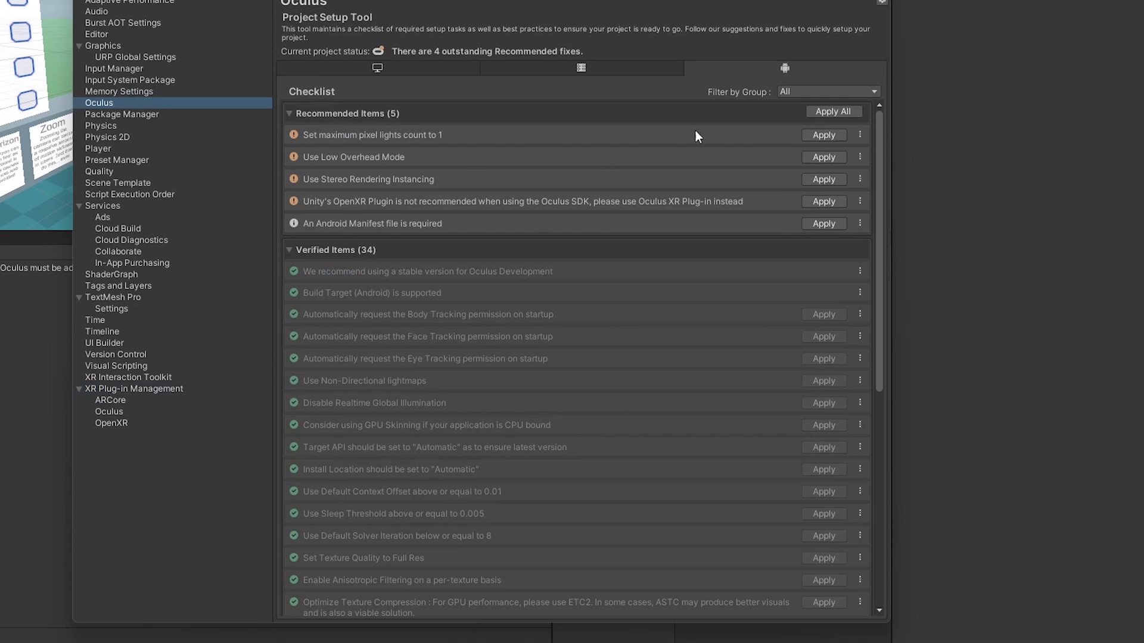
{"action": "left_click", "coordinate": [842, 199]}
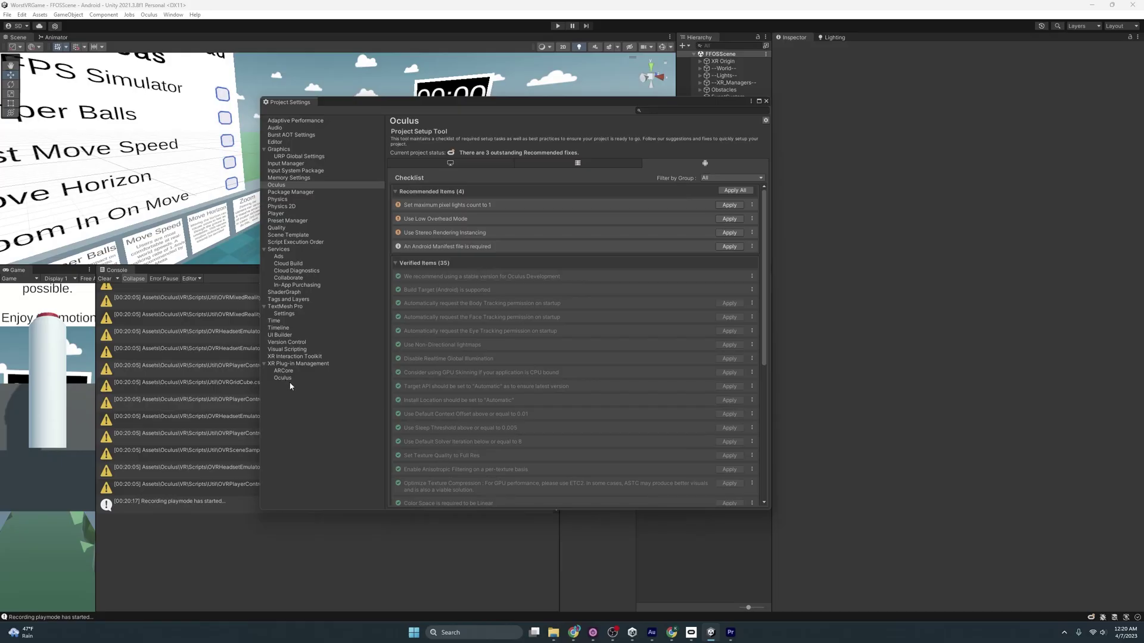
- Check the Android and Standalone XR Plug-in Management tabs and the Oculus plug-in page
{"action": "left_click", "coordinate": [297, 364]}
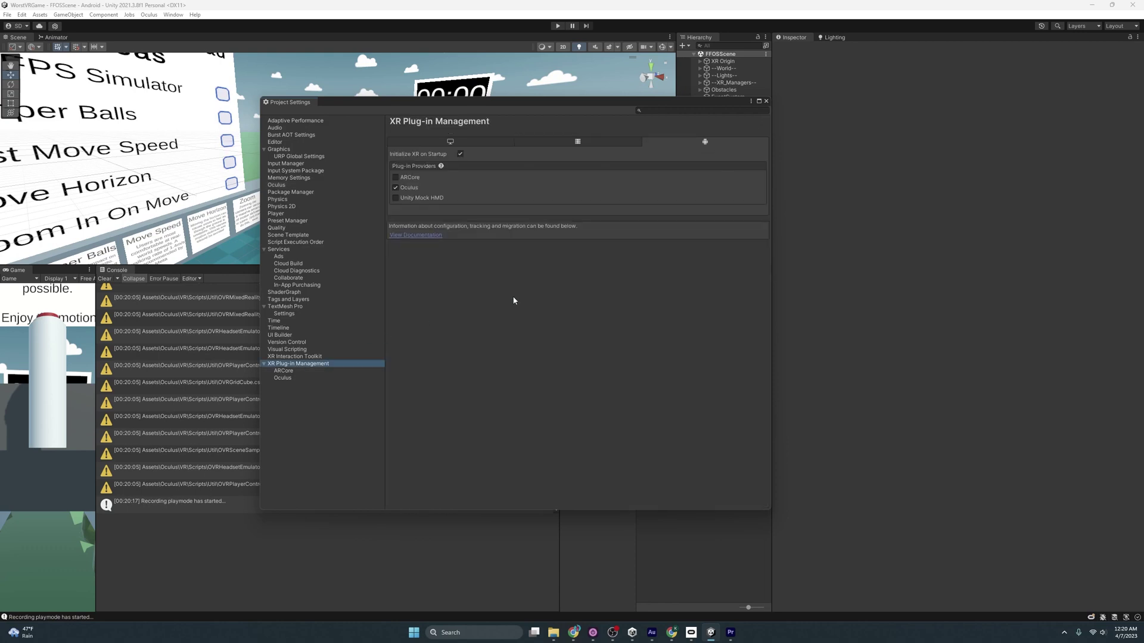
{"action": "left_click", "coordinate": [451, 143]}
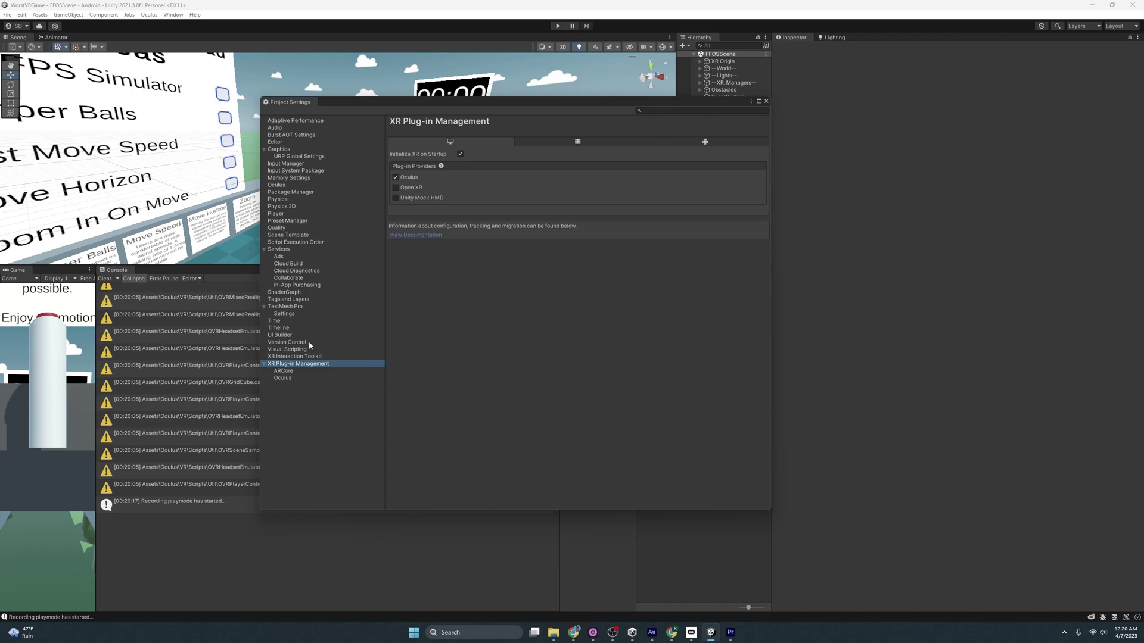
{"action": "left_click", "coordinate": [286, 378]}
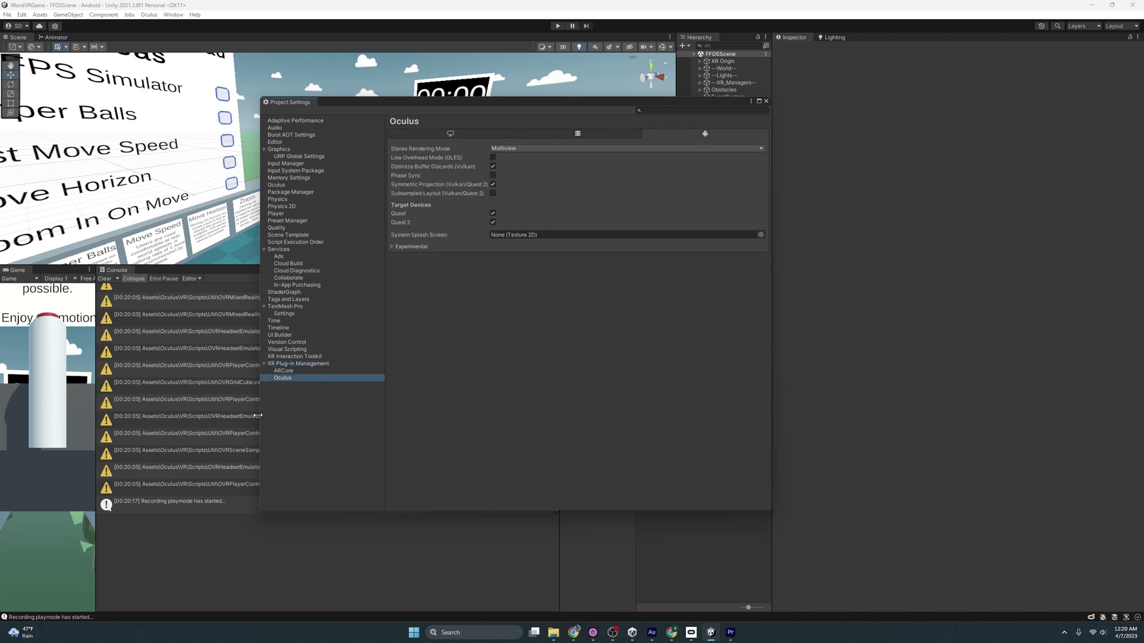
{"action": "left_click", "coordinate": [304, 365]}
{"action": "left_click", "coordinate": [448, 143]}
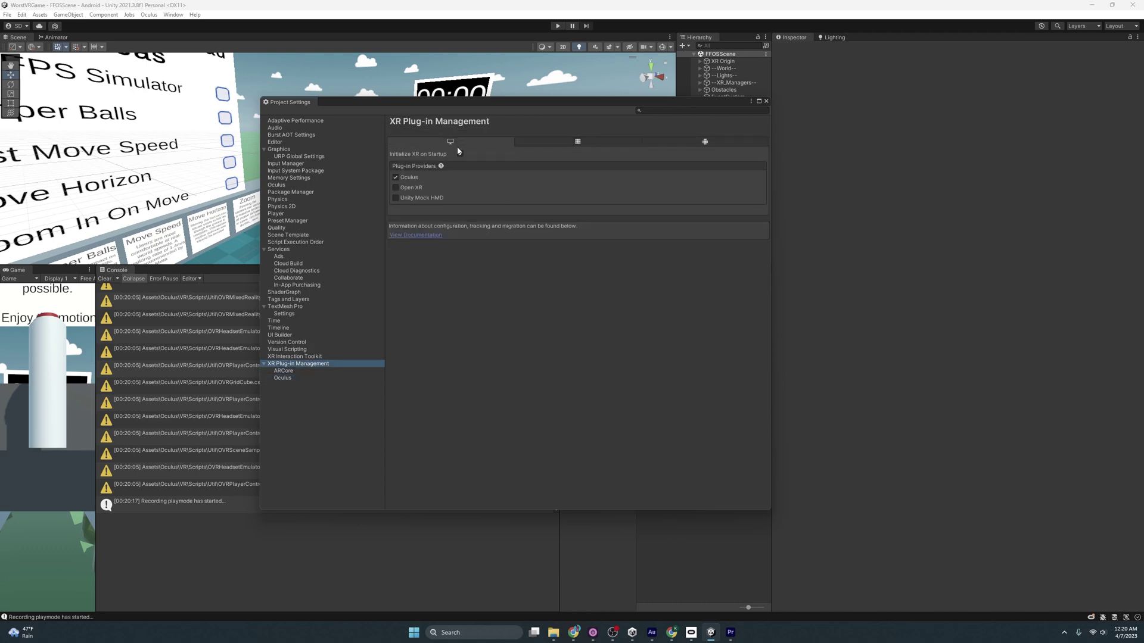
- Browse the Player settings pages, then go back to the Oculus settings page
{"action": "left_click", "coordinate": [276, 214]}
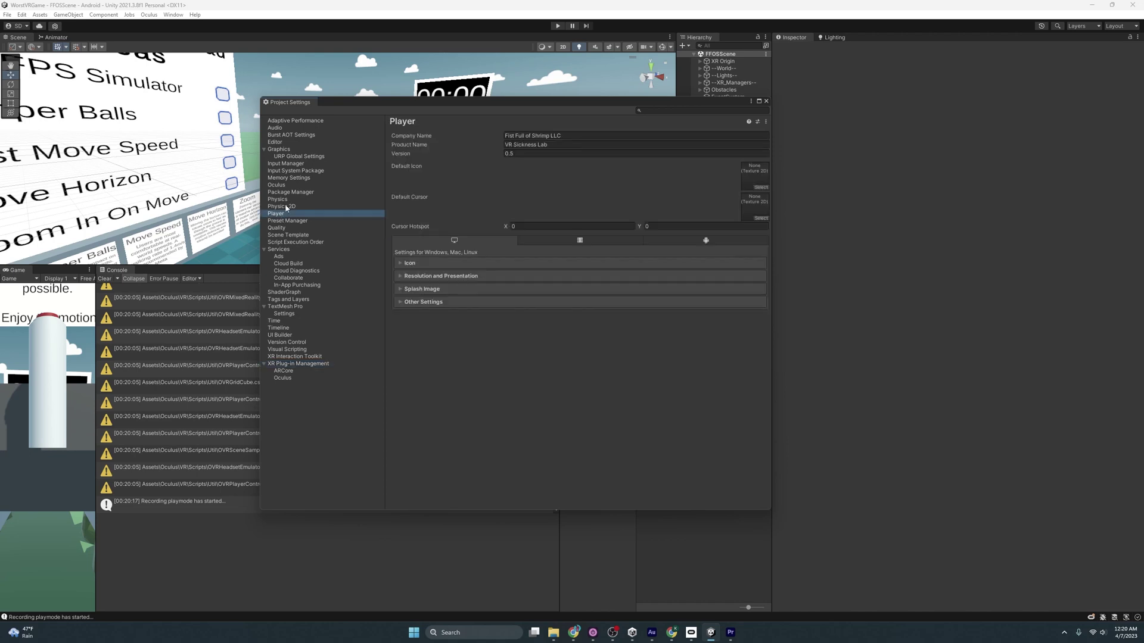
{"action": "left_click", "coordinate": [286, 221]}
{"action": "left_click", "coordinate": [288, 233]}
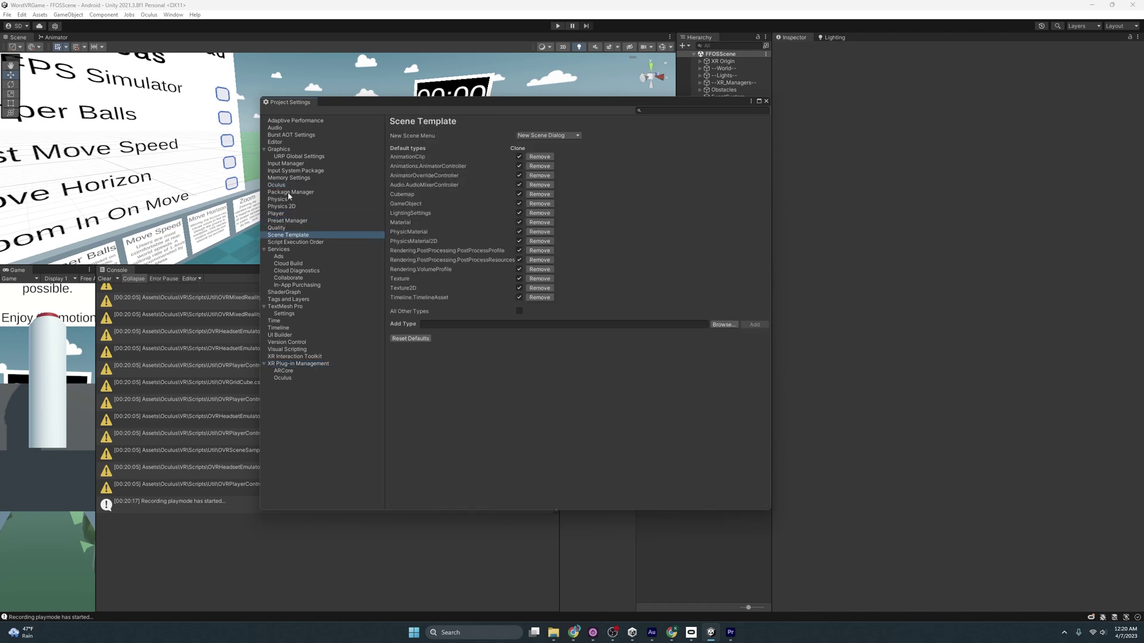
{"action": "left_click", "coordinate": [289, 186]}
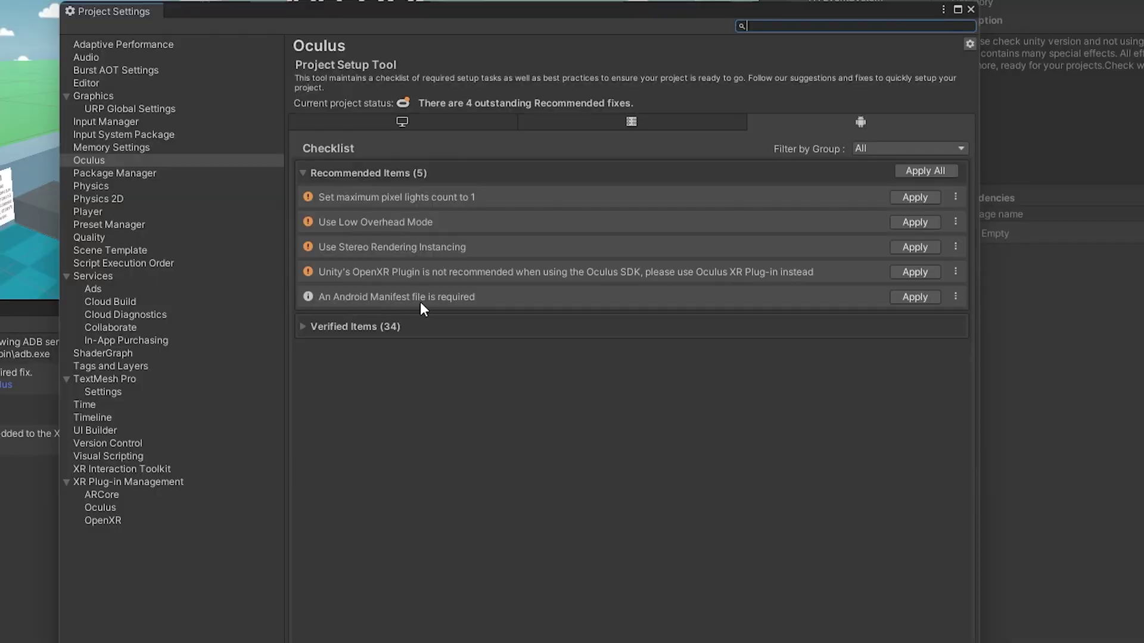
- Apply the 'An Android Manifest file is required' fix and select the generated manifest
{"action": "left_click", "coordinate": [913, 297]}
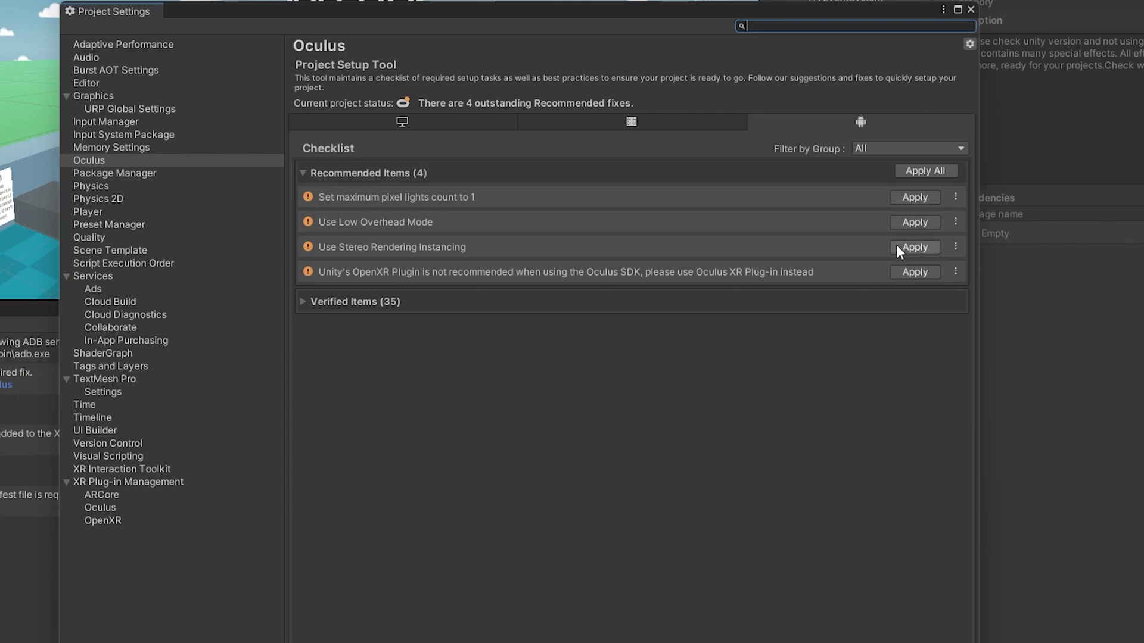
{"action": "left_click", "coordinate": [970, 9]}
{"action": "left_click", "coordinate": [747, 372]}
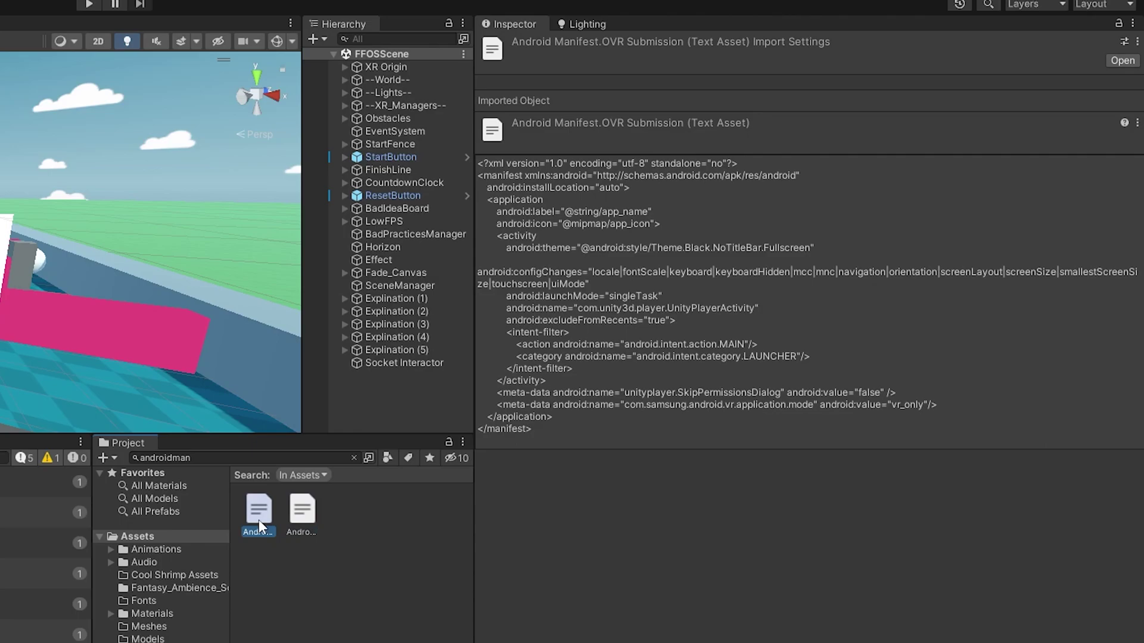
- Inspect the Android Manifest.OVR Submission contents and clear the console
{"action": "left_click", "coordinate": [553, 428]}
{"action": "left_click", "coordinate": [302, 511]}
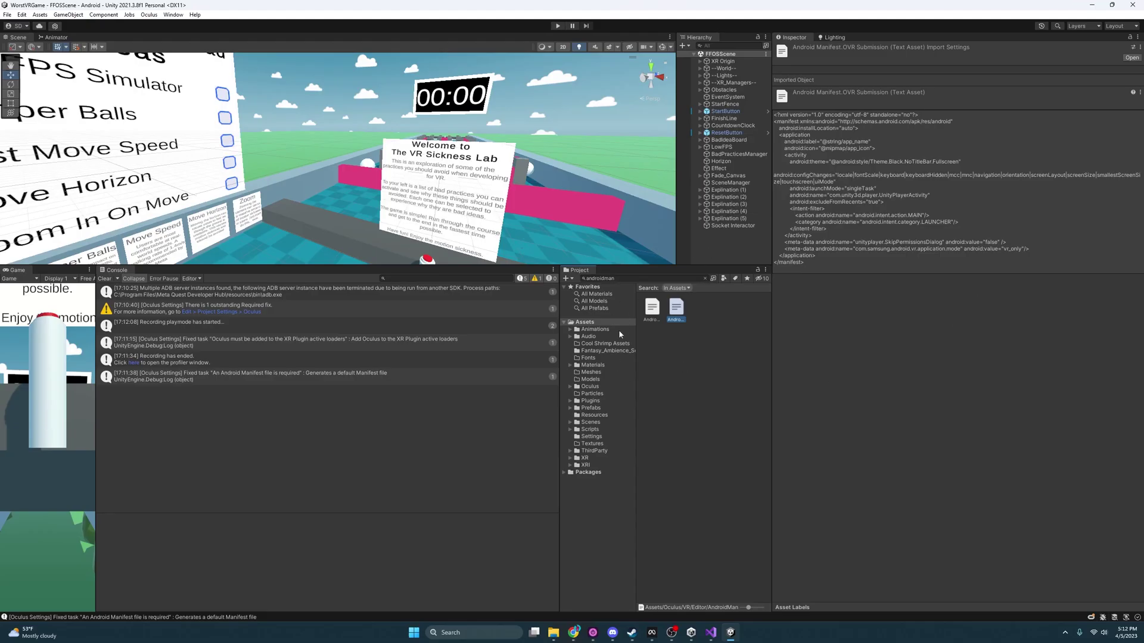
{"action": "left_click", "coordinate": [104, 278]}
- Open Build Settings with Android as the platform and SampleScene selected
{"action": "key", "text": "alt+f"}
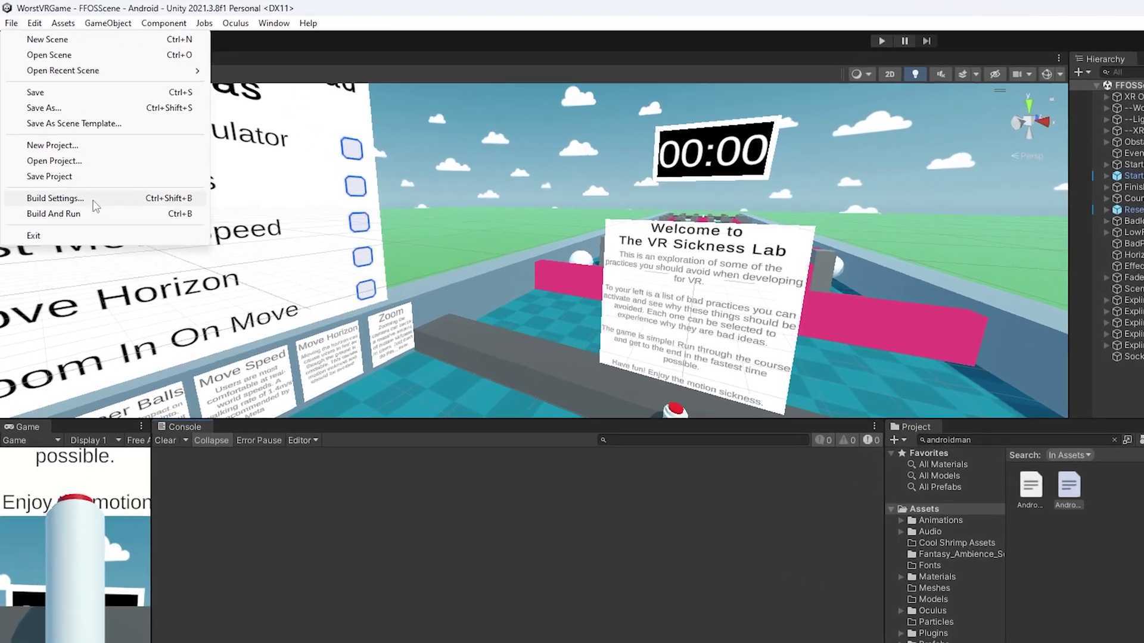
{"action": "left_click", "coordinate": [55, 198]}
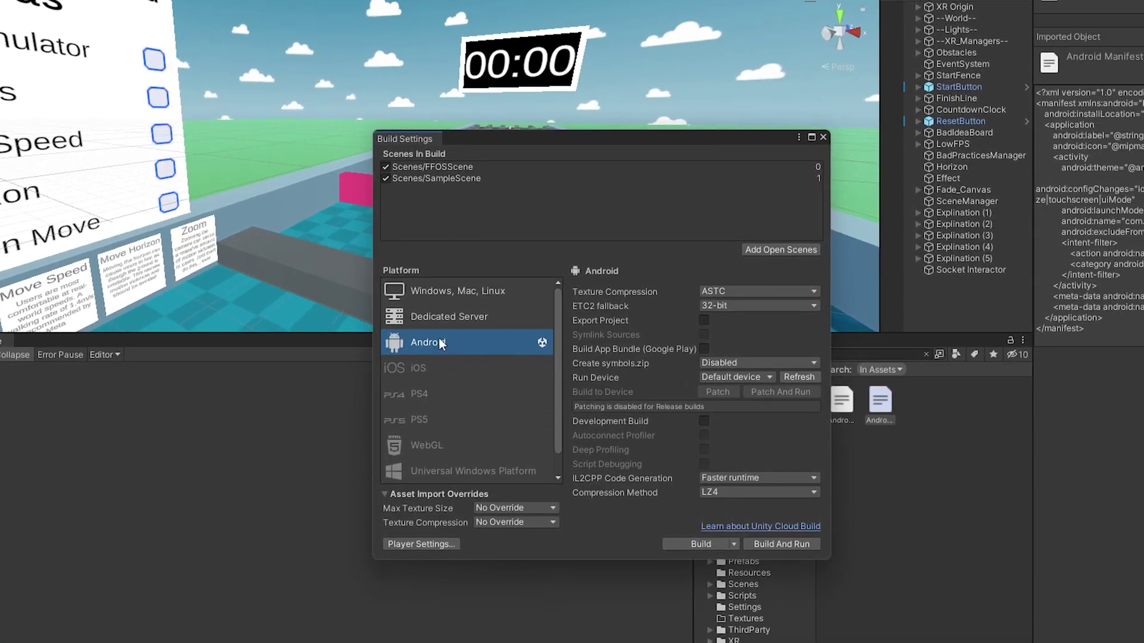
{"action": "left_click", "coordinate": [444, 292]}
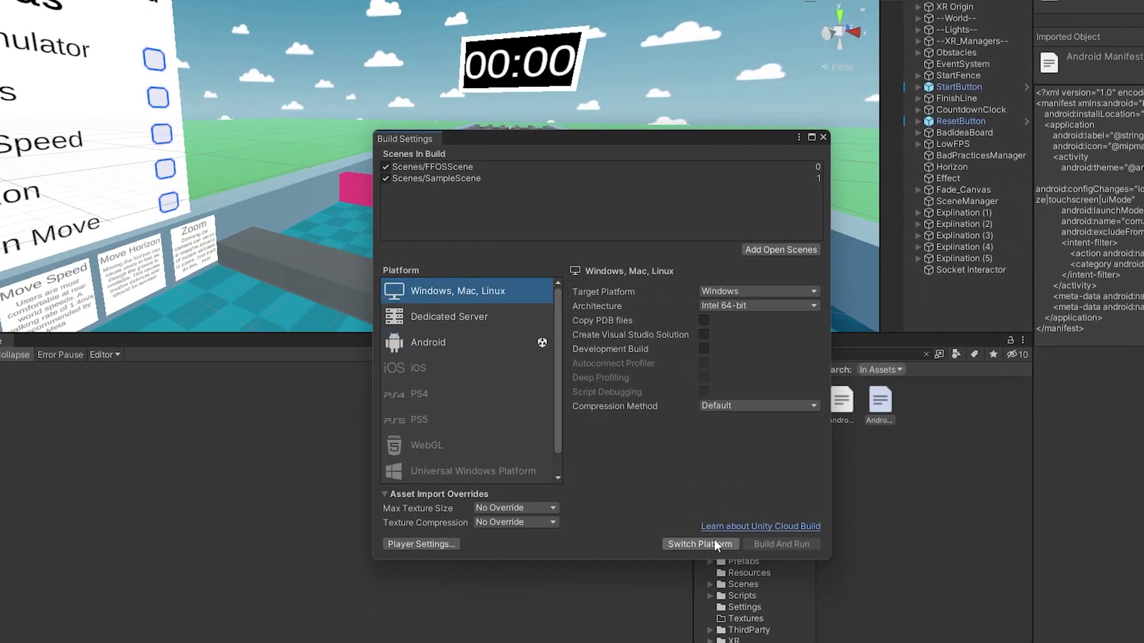
{"action": "left_click", "coordinate": [439, 345]}
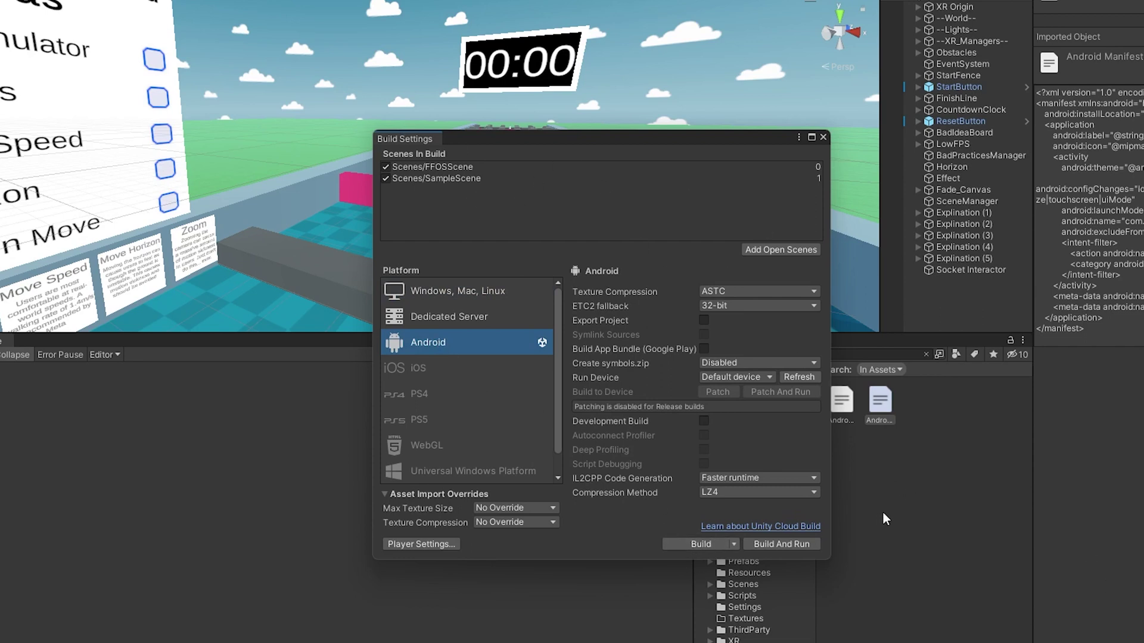
{"action": "left_click_drag", "start_coordinate": [477, 178], "coordinate": [684, 458]}
- Build over VRSicknessLabQuestBuild.apk in Build/Android Build/AppLab Build, then dismiss the signing error
{"action": "left_click", "coordinate": [699, 545]}
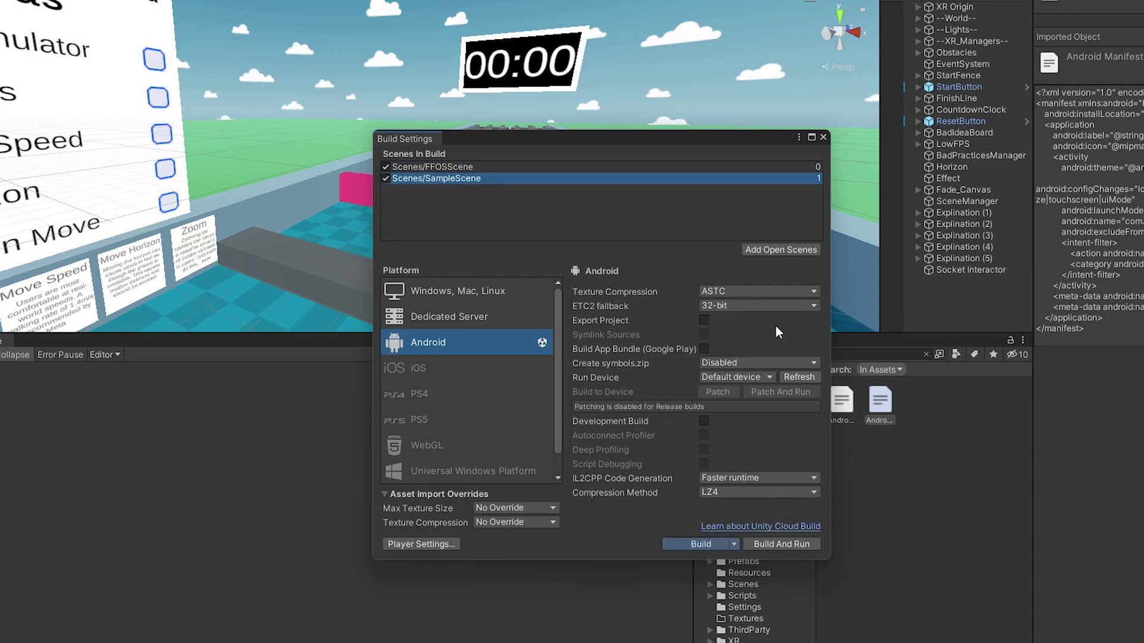
{"action": "key", "text": "alt+Up"}
{"action": "key", "text": "alt+Up"}
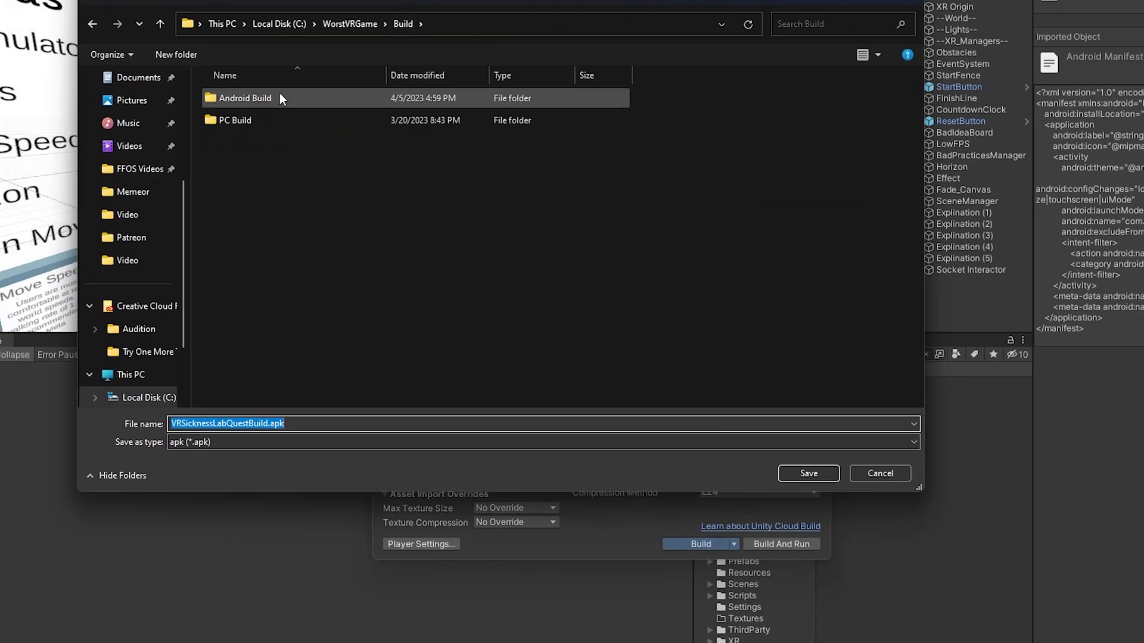
{"action": "left_click", "coordinate": [266, 102]}
{"action": "double_click", "coordinate": [266, 102]}
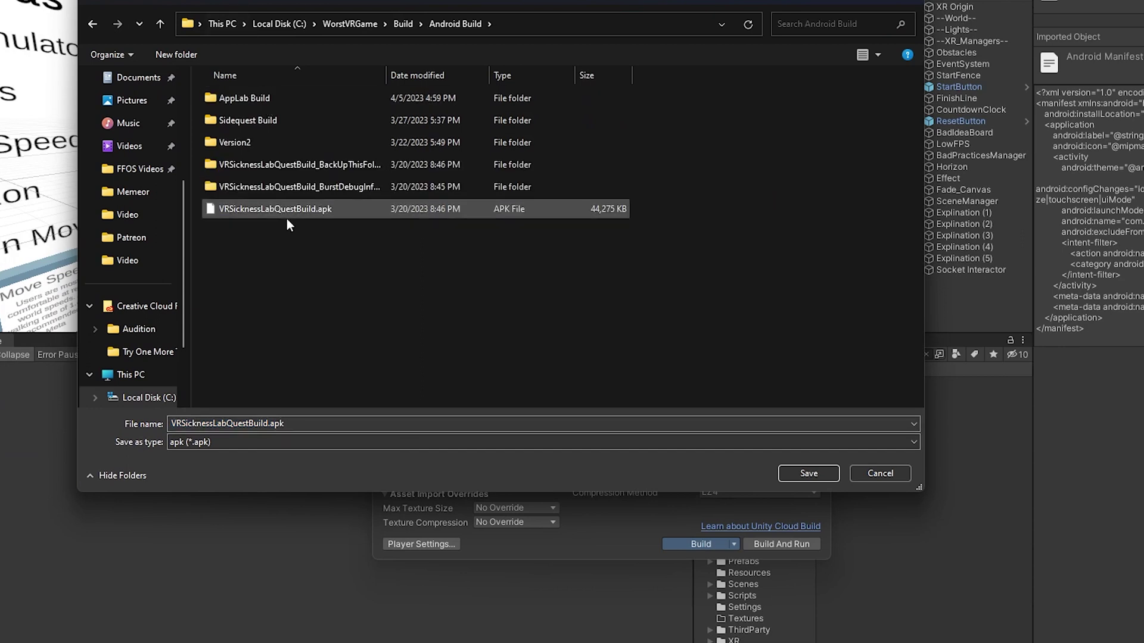
{"action": "double_click", "coordinate": [264, 99]}
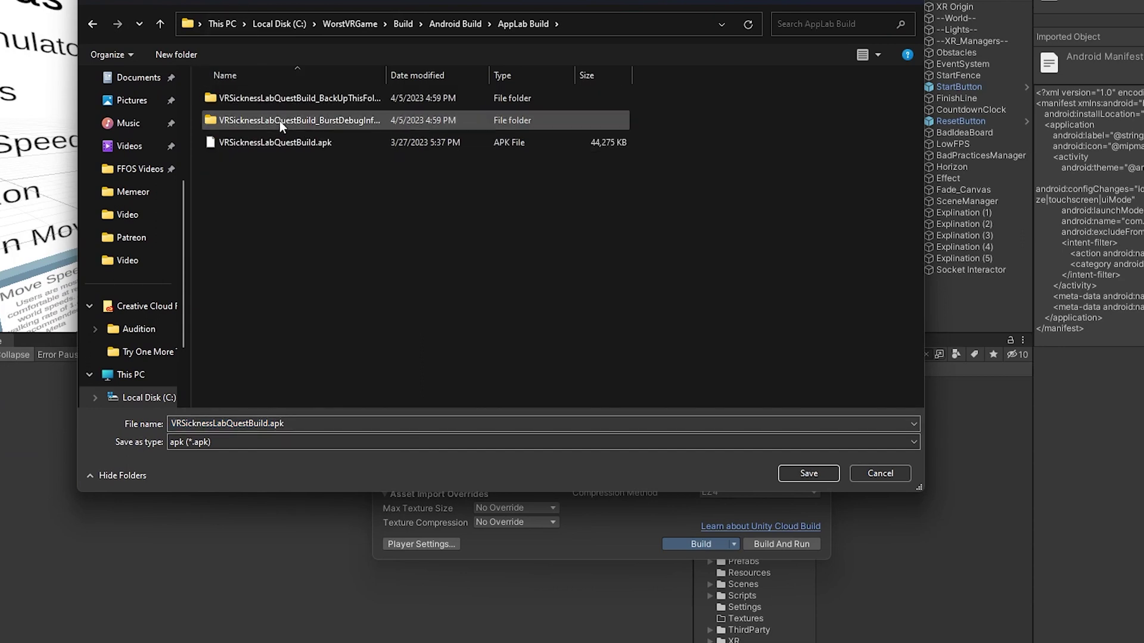
{"action": "left_click", "coordinate": [796, 472]}
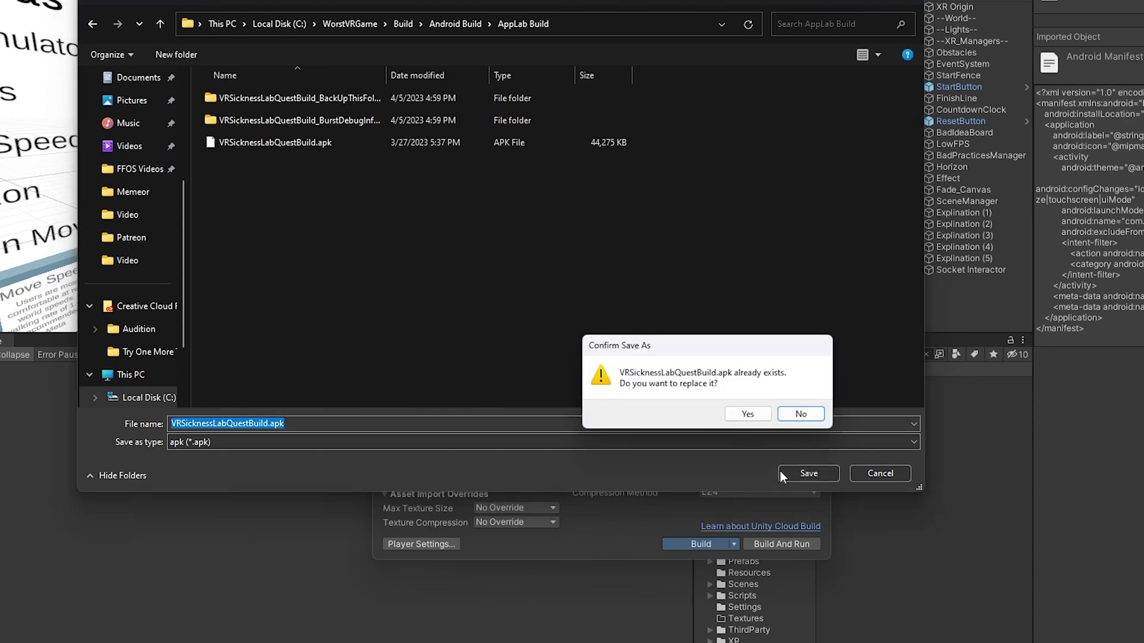
{"action": "left_click", "coordinate": [728, 413]}
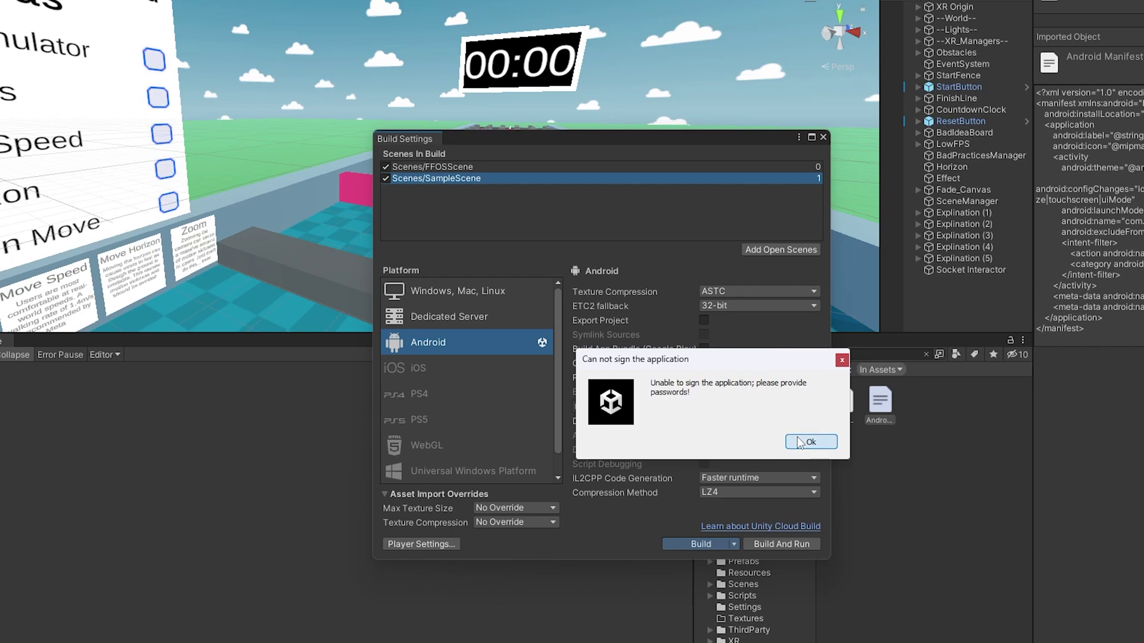
{"action": "left_click", "coordinate": [811, 443]}
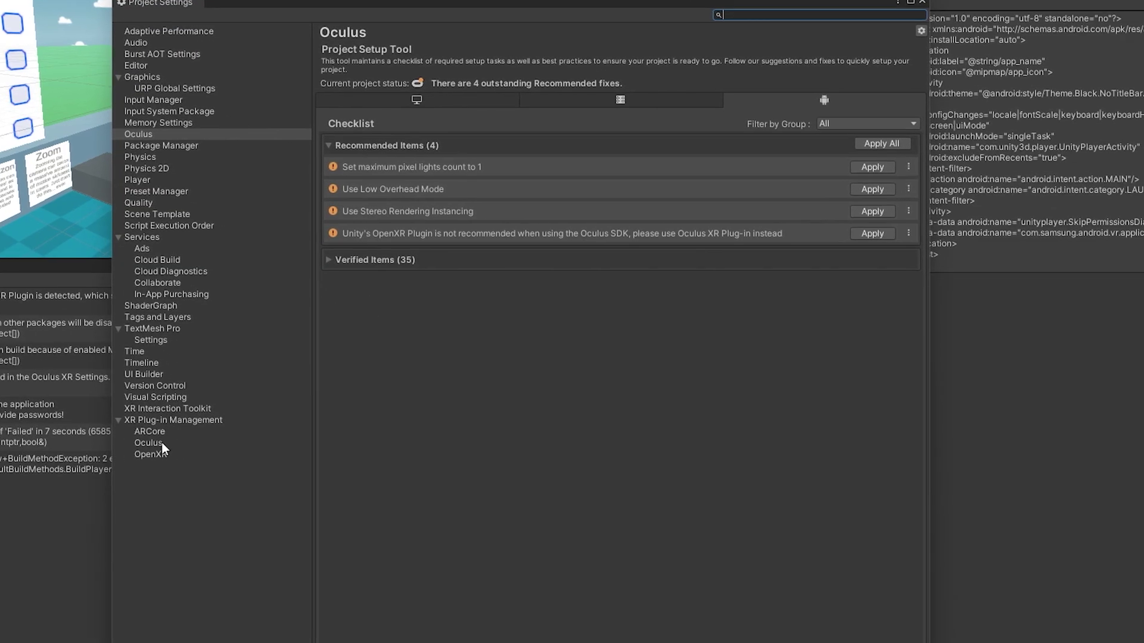
- Open Player Publishing Settings and start browsing for a keystore file, then cancel
{"action": "left_click", "coordinate": [163, 180]}
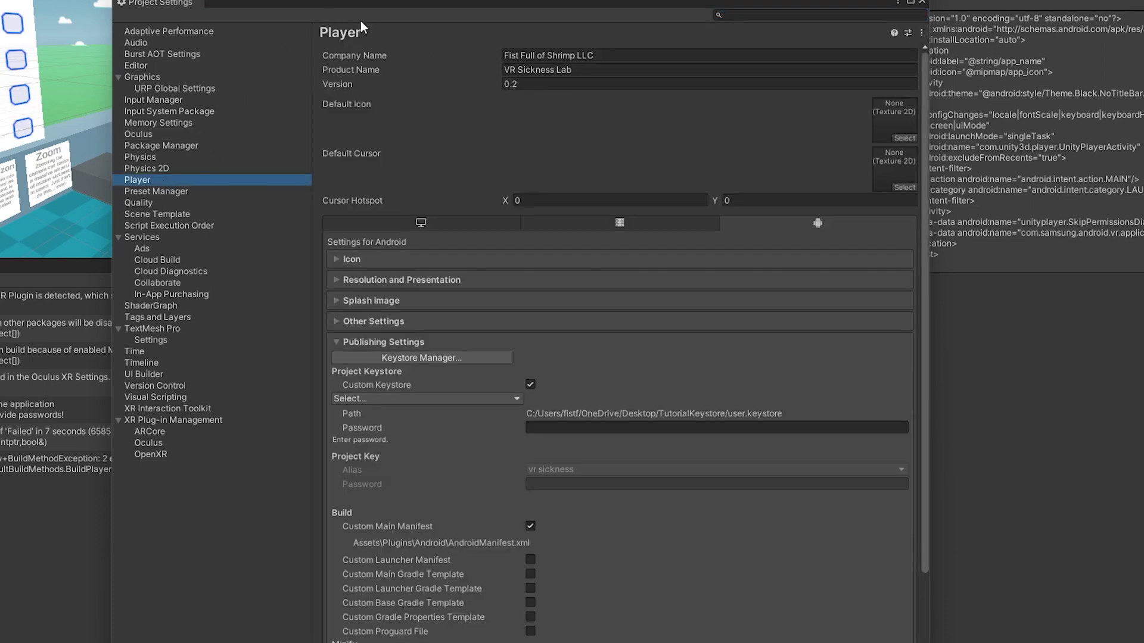
{"action": "scroll", "coordinate": [363, 197], "scroll_direction": "down", "scroll_amount": 3}
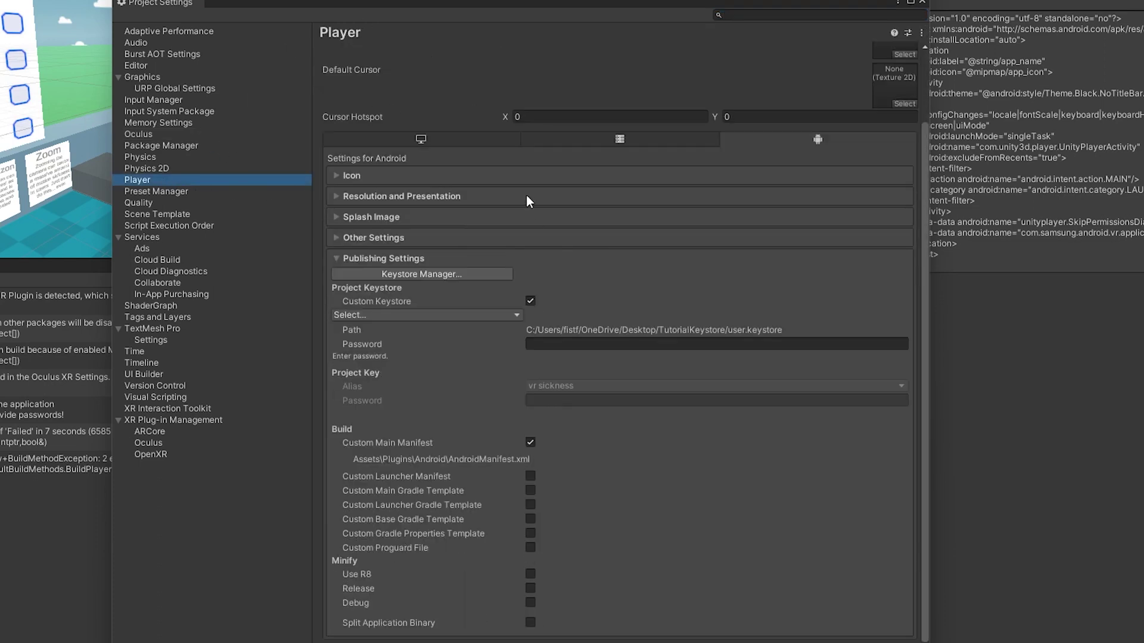
{"action": "left_click", "coordinate": [564, 345]}
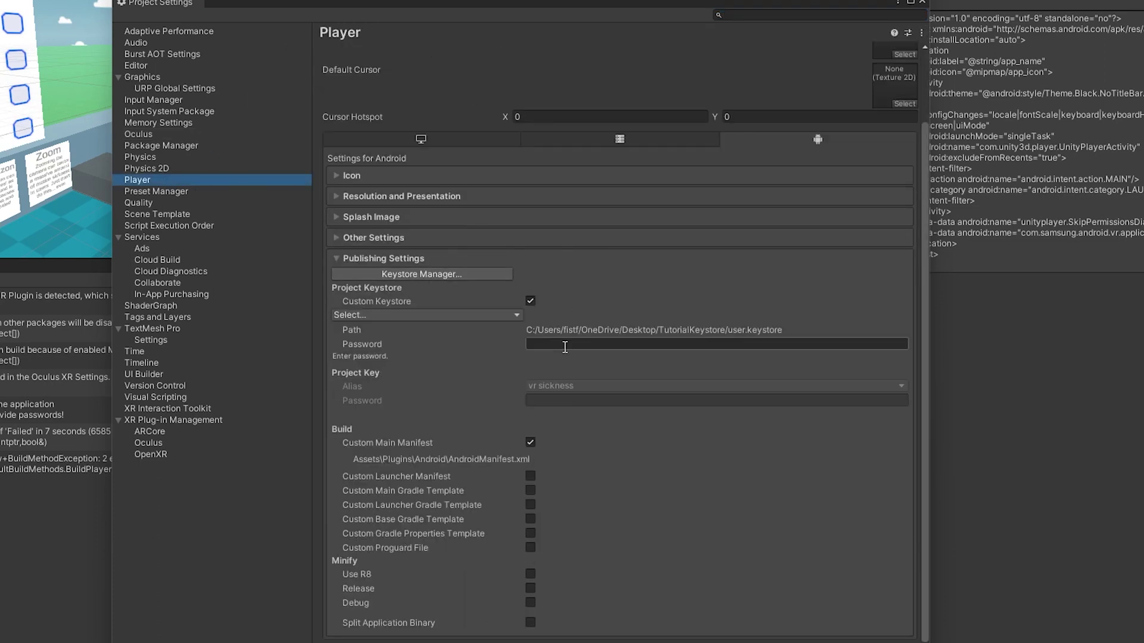
{"action": "left_click", "coordinate": [496, 316]}
{"action": "left_click", "coordinate": [381, 332]}
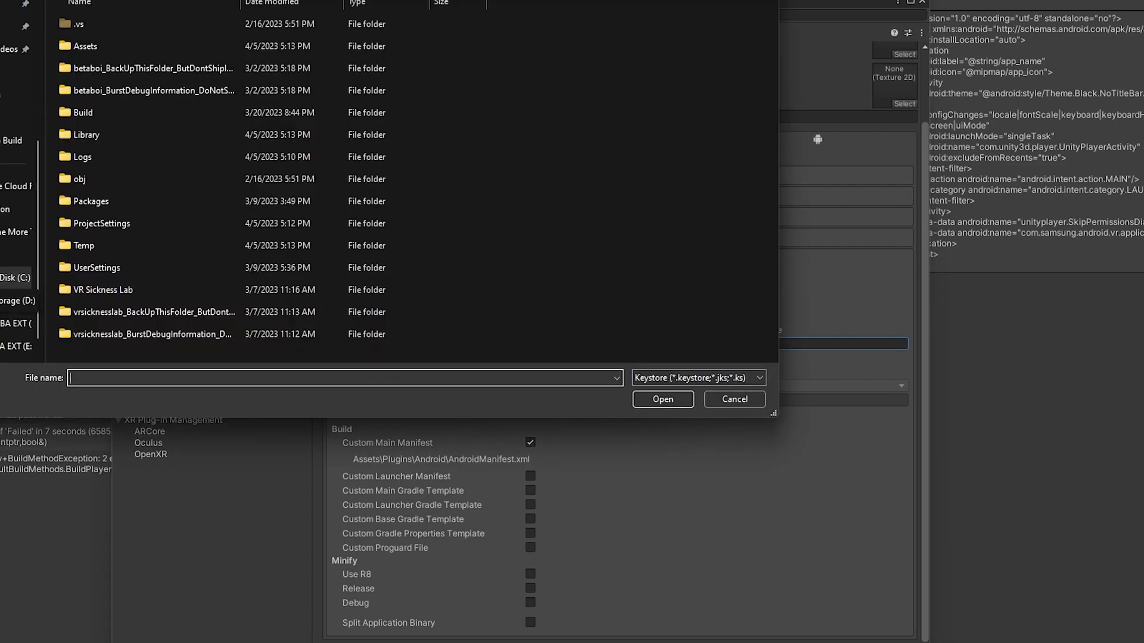
{"action": "scroll", "coordinate": [18, 239], "scroll_direction": "up", "scroll_amount": 5}
{"action": "left_click", "coordinate": [15, 163]}
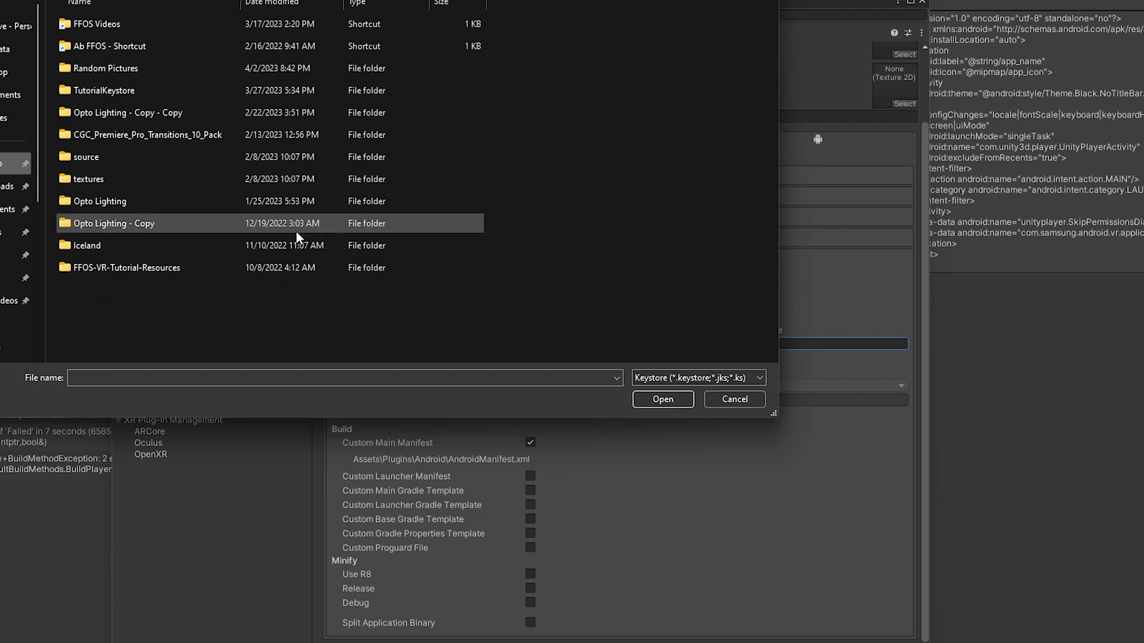
{"action": "key", "text": "Escape"}
- Enter the keystore password and the key password
{"action": "left_click", "coordinate": [569, 344]}
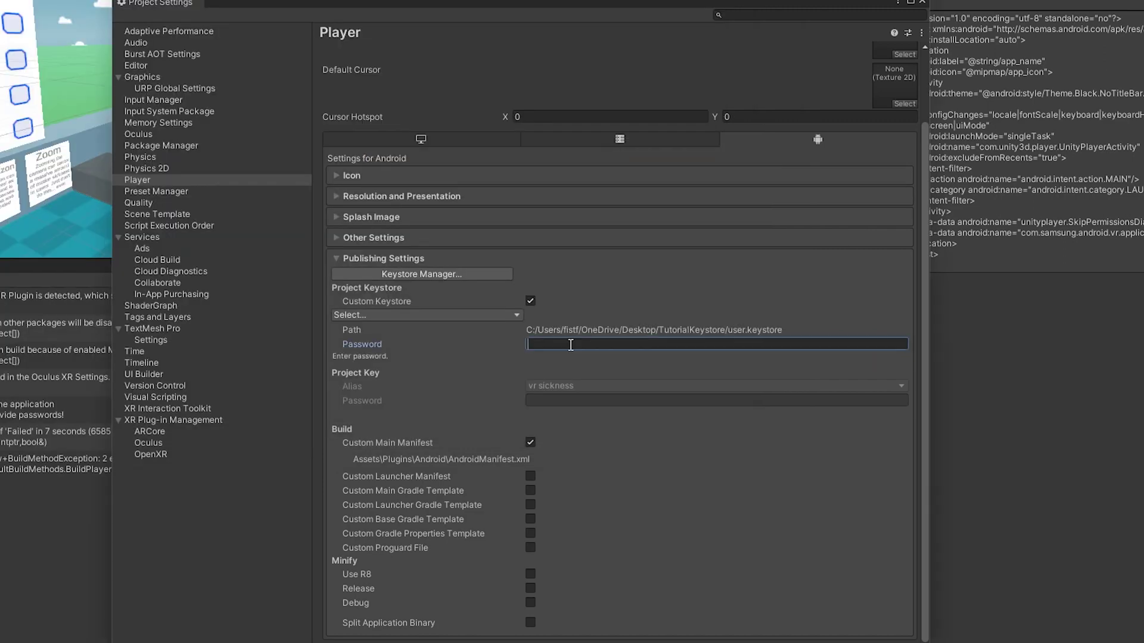
{"action": "type", "text": "password"}
{"action": "left_click", "coordinate": [559, 398]}
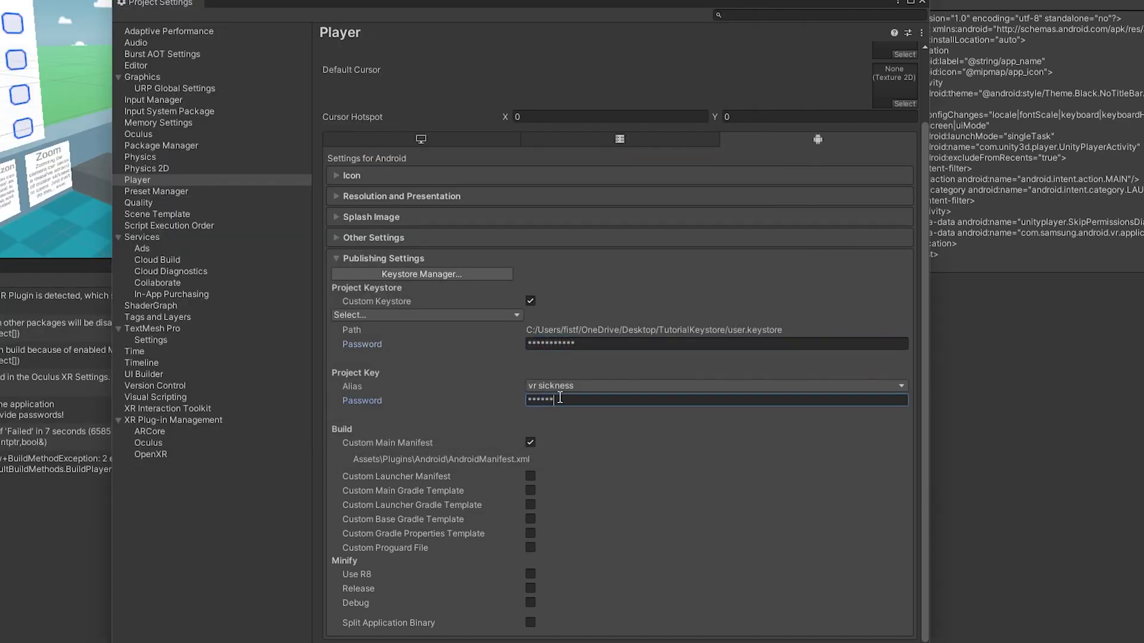
{"action": "type", "text": "password"}
- Rebuild the Android APK under the same name, replacing the existing file
{"action": "left_click", "coordinate": [922, 2]}
{"action": "left_click", "coordinate": [564, 470]}
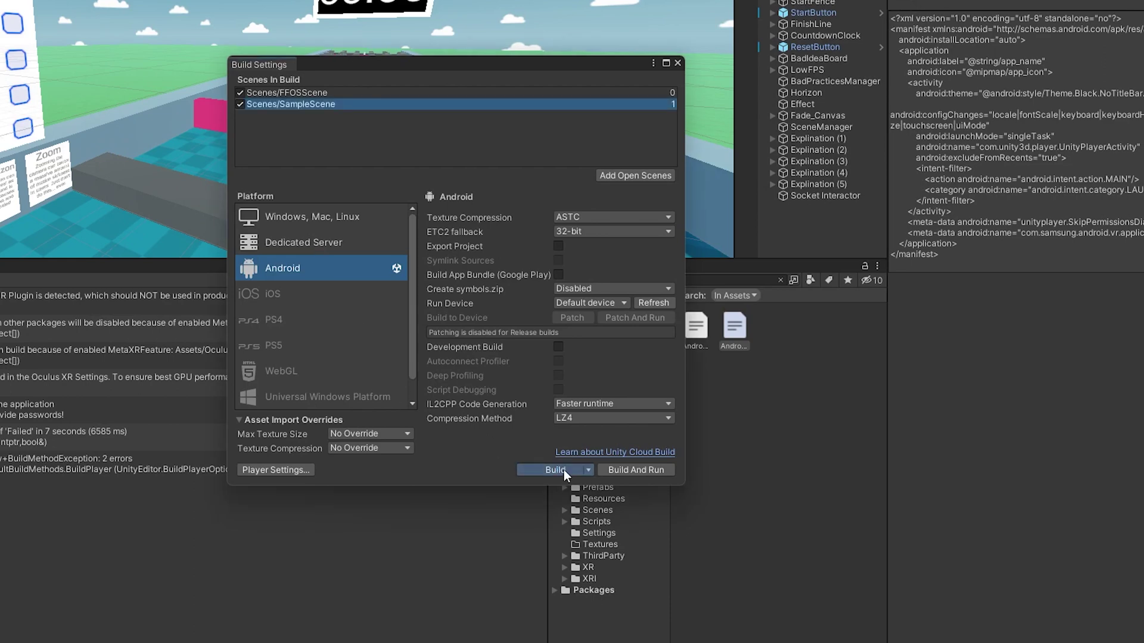
{"action": "left_click", "coordinate": [652, 397]}
{"action": "key", "text": "y"}
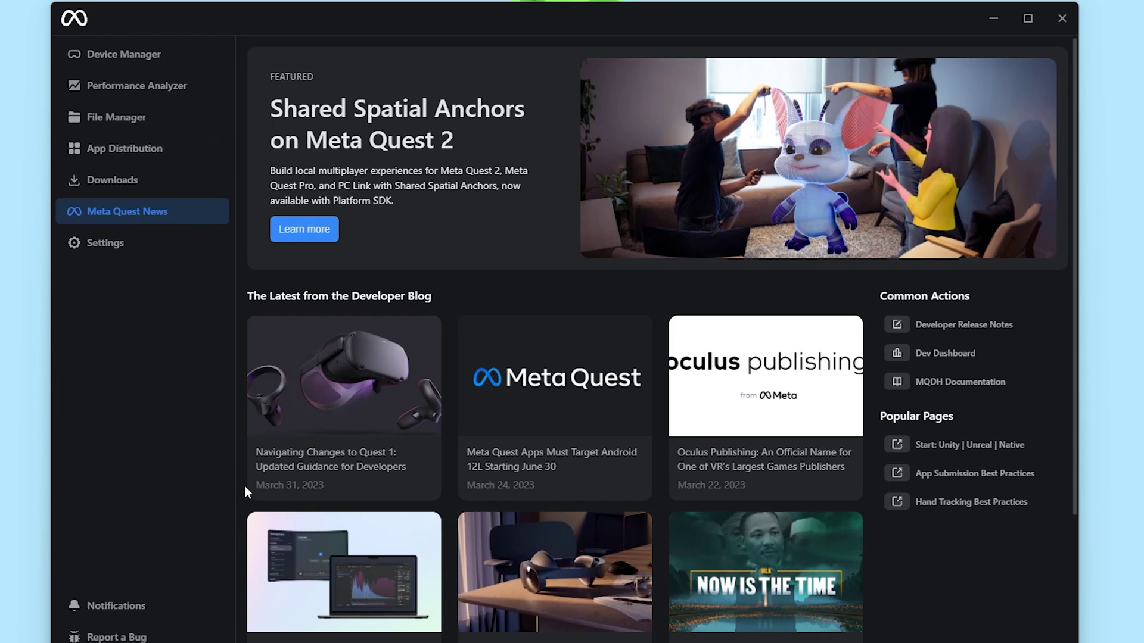
- Go from MQDH's Performance Analyzer and News pages to App Distribution and the dashboard's My Apps
{"action": "left_click", "coordinate": [133, 57]}
{"action": "left_click", "coordinate": [149, 85]}
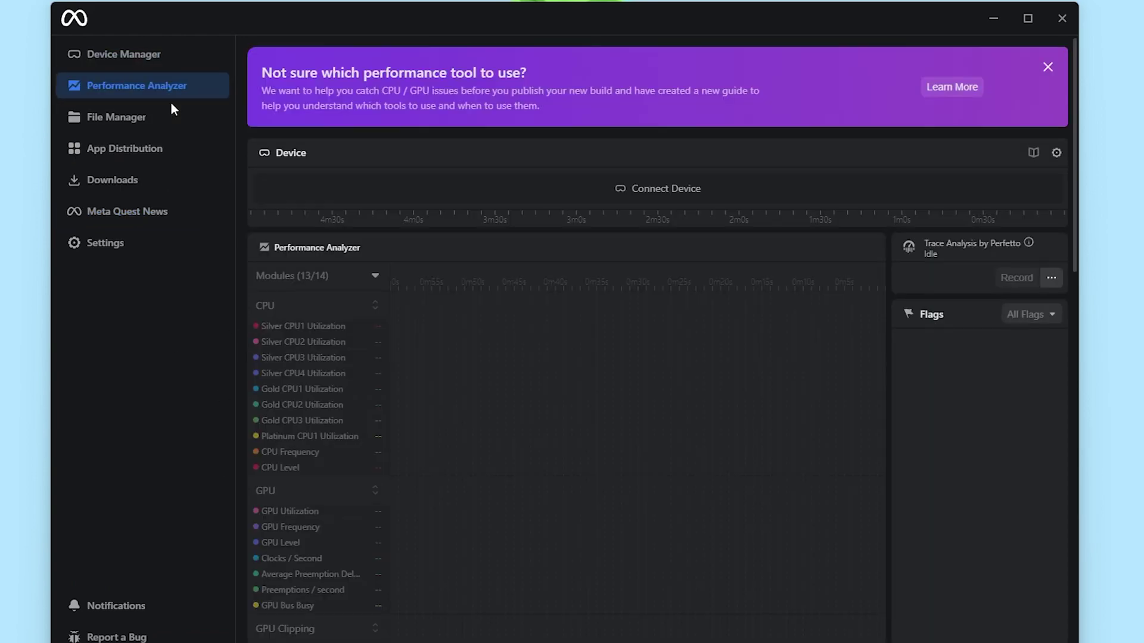
{"action": "left_click", "coordinate": [198, 213]}
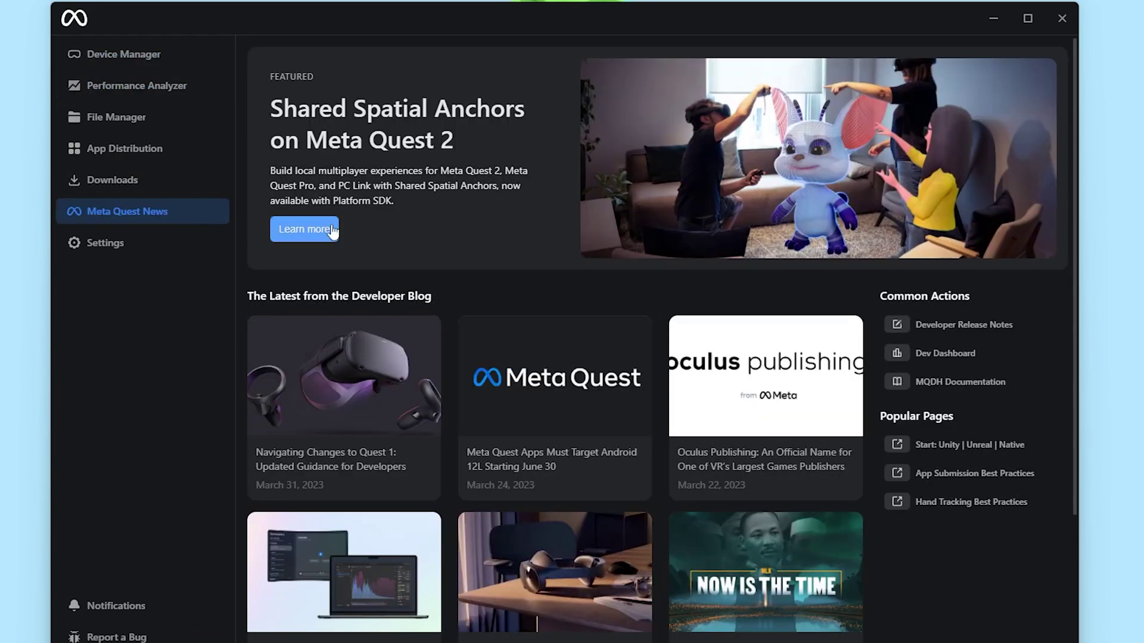
{"action": "left_click", "coordinate": [156, 149]}
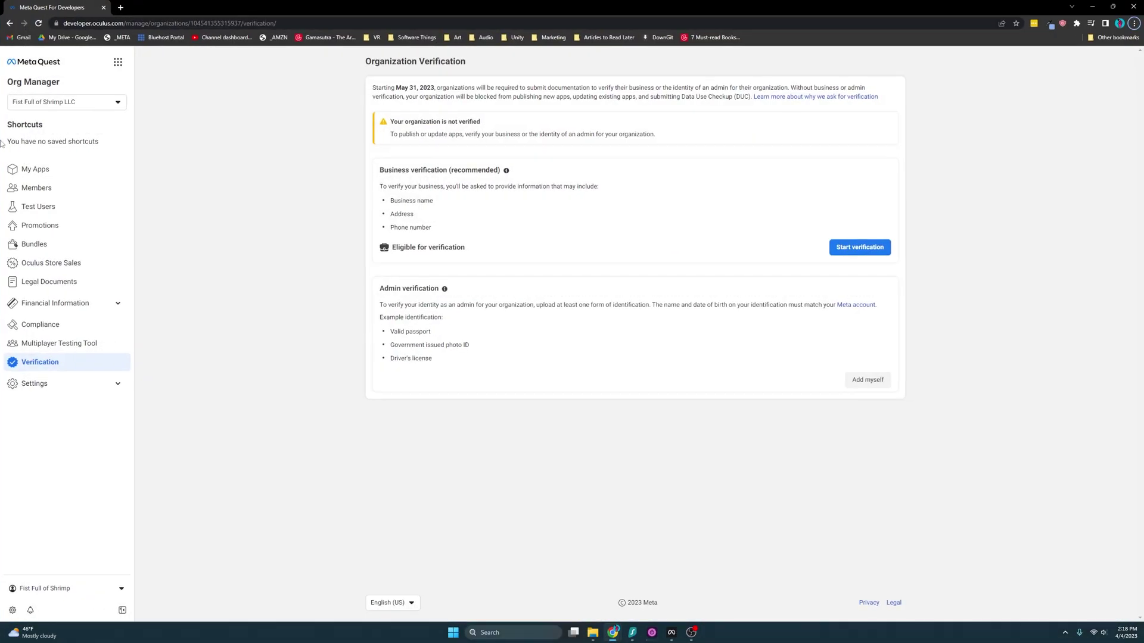
{"action": "left_click", "coordinate": [36, 169]}
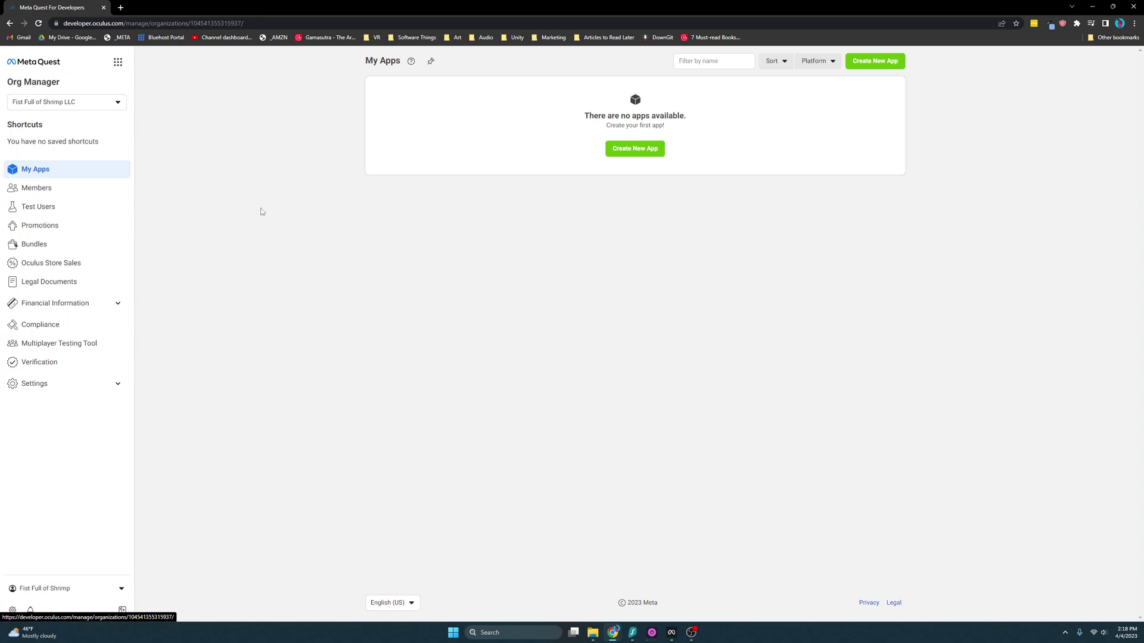
{"action": "left_click", "coordinate": [90, 362]}
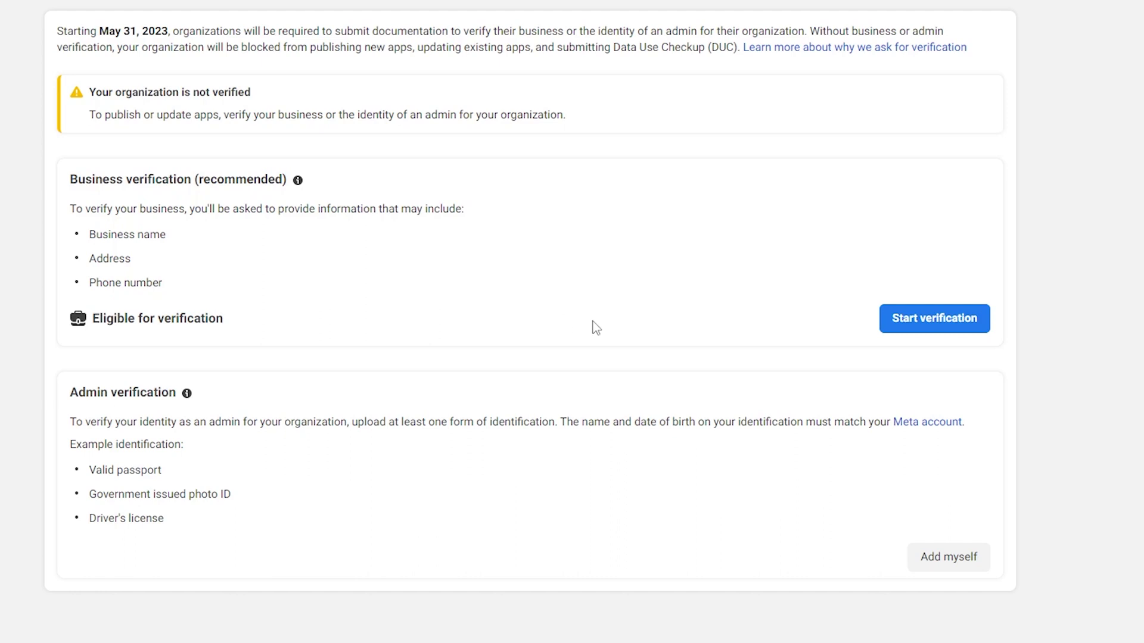
{"action": "left_click_drag", "start_coordinate": [592, 327], "coordinate": [44, 173]}
{"action": "left_click", "coordinate": [325, 427]}
{"action": "left_click_drag", "start_coordinate": [283, 498], "coordinate": [8, 446]}
{"action": "left_click", "coordinate": [385, 591]}
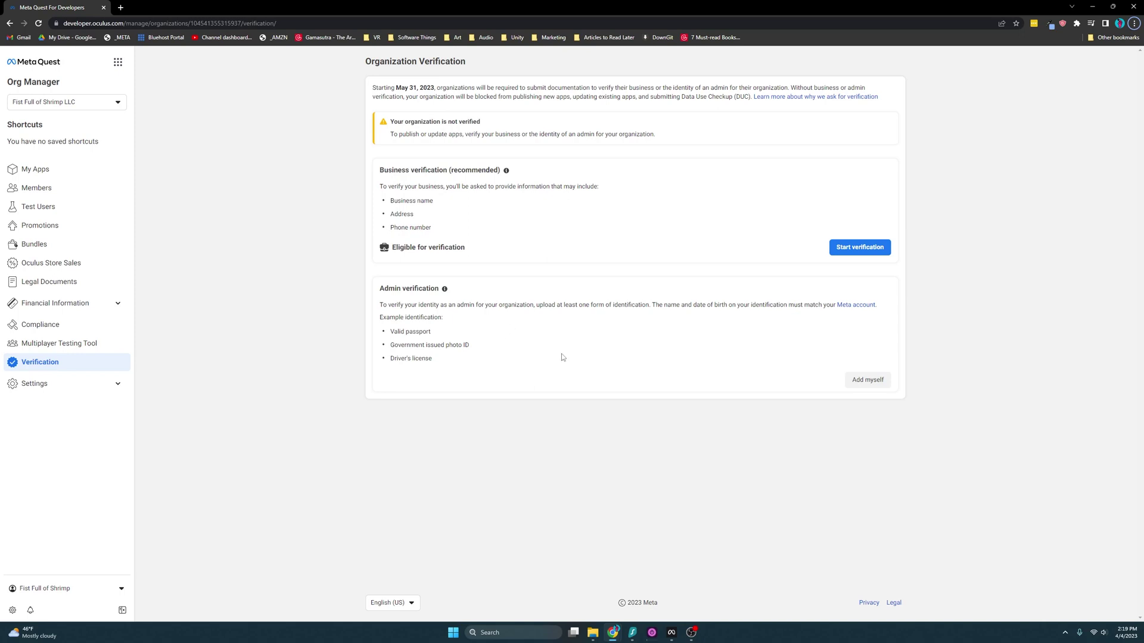
{"action": "left_click", "coordinate": [35, 169]}
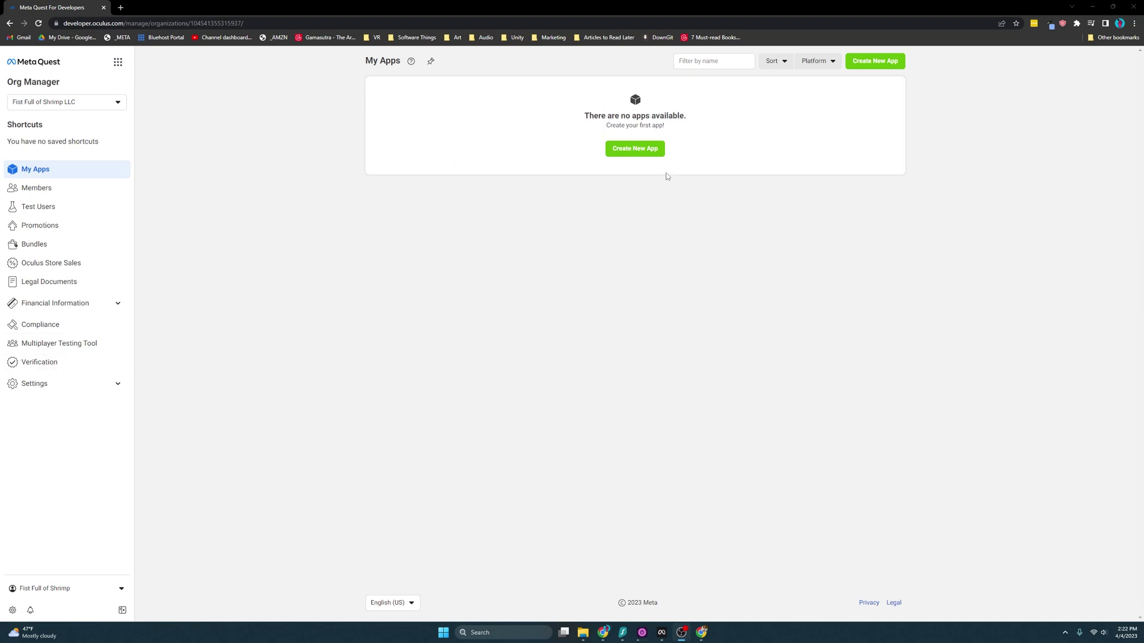
- Create a new app named 'The VR Sickness Lab' with the Quest (App Lab) platform
{"action": "left_click", "coordinate": [635, 149]}
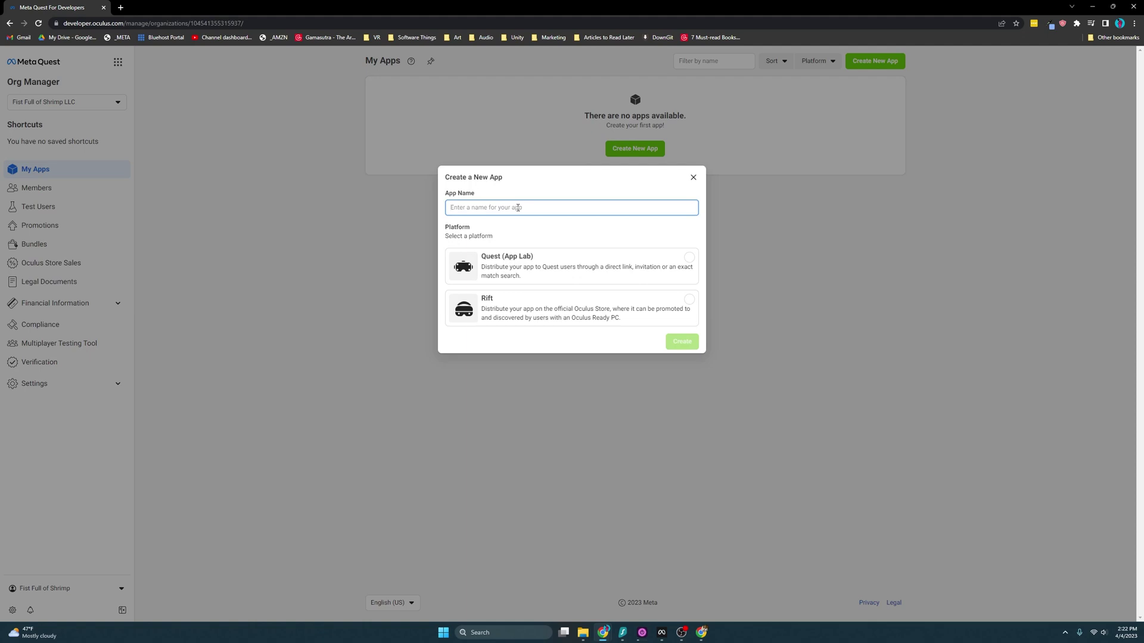
{"action": "type", "text": "The VR Sickness Lab"}
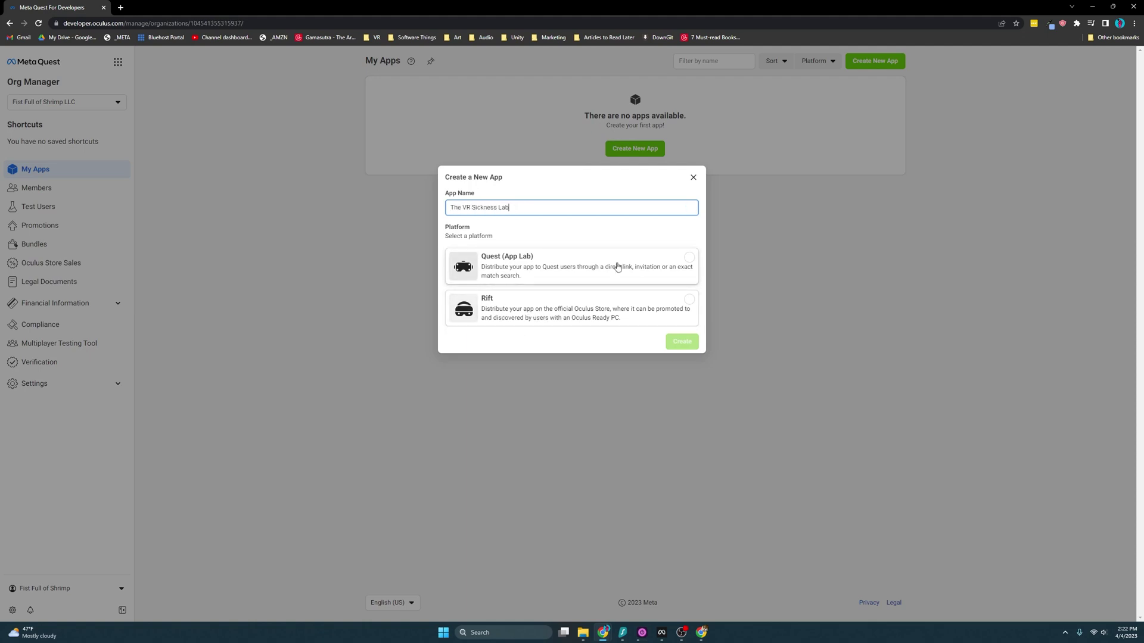
{"action": "left_click", "coordinate": [677, 264]}
{"action": "left_click", "coordinate": [691, 342]}
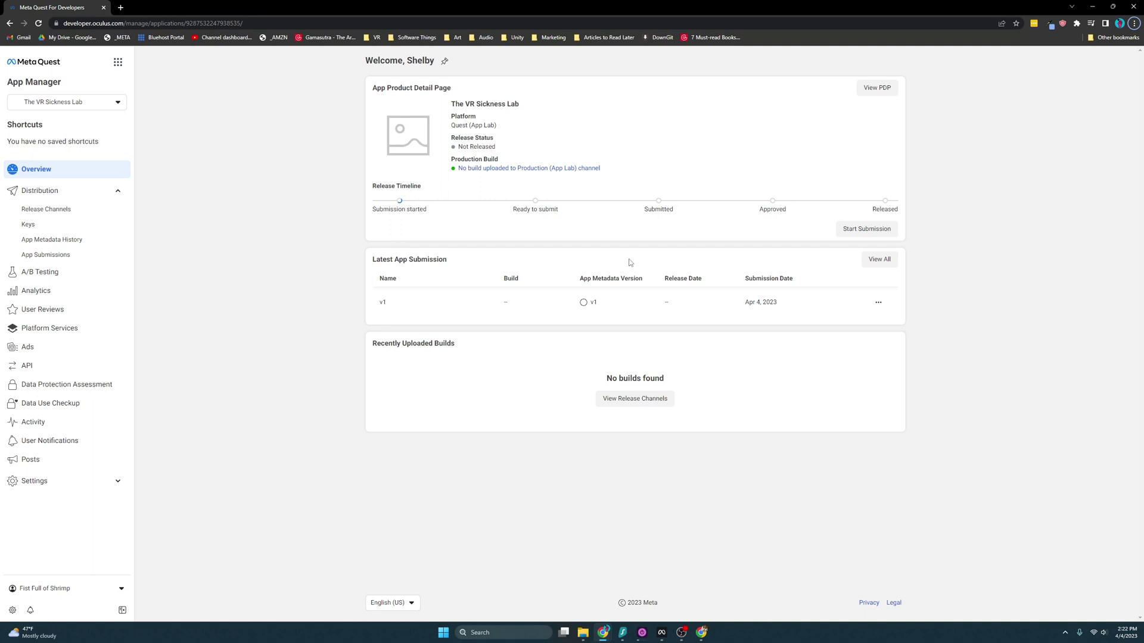
- Open the Production (App Lab) channel and attempt Upload New Build from the web
{"action": "left_click", "coordinate": [525, 170]}
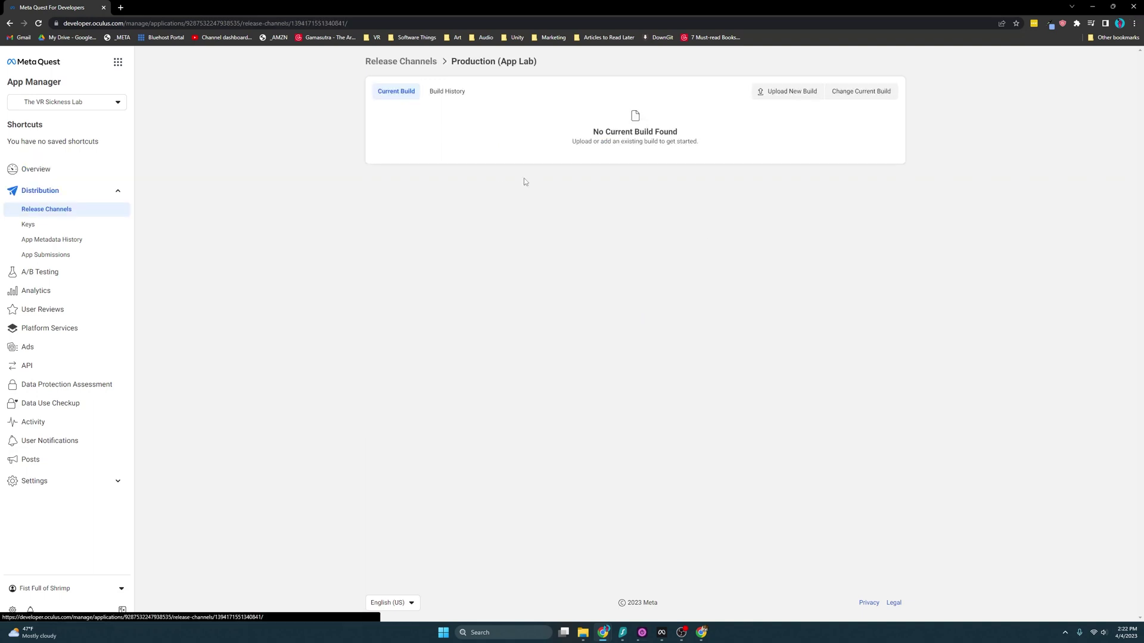
{"action": "left_click", "coordinate": [786, 96]}
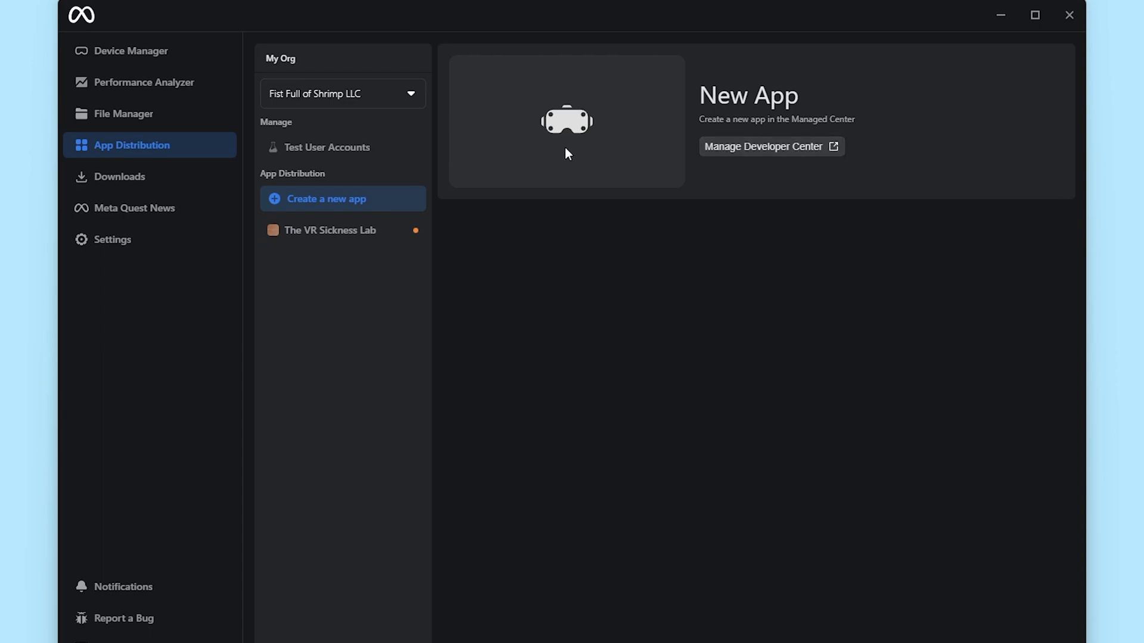
- Open The VR Sickness Lab in App Distribution and start a Production (App Lab) upload
{"action": "mouse_move", "coordinate": [387, 232]}
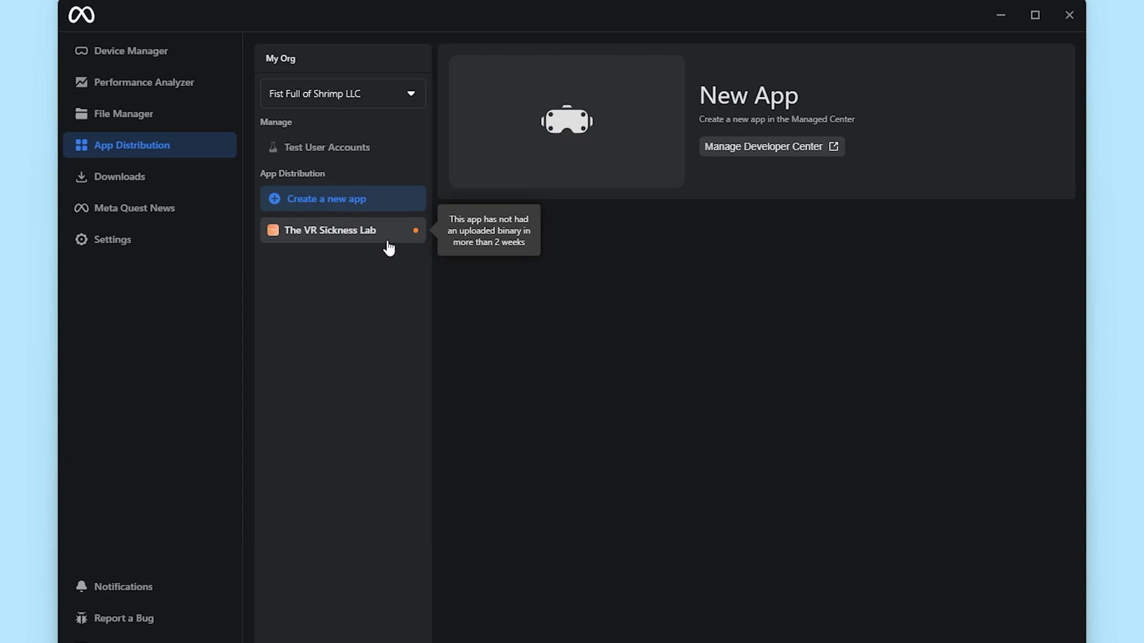
{"action": "left_click", "coordinate": [388, 244]}
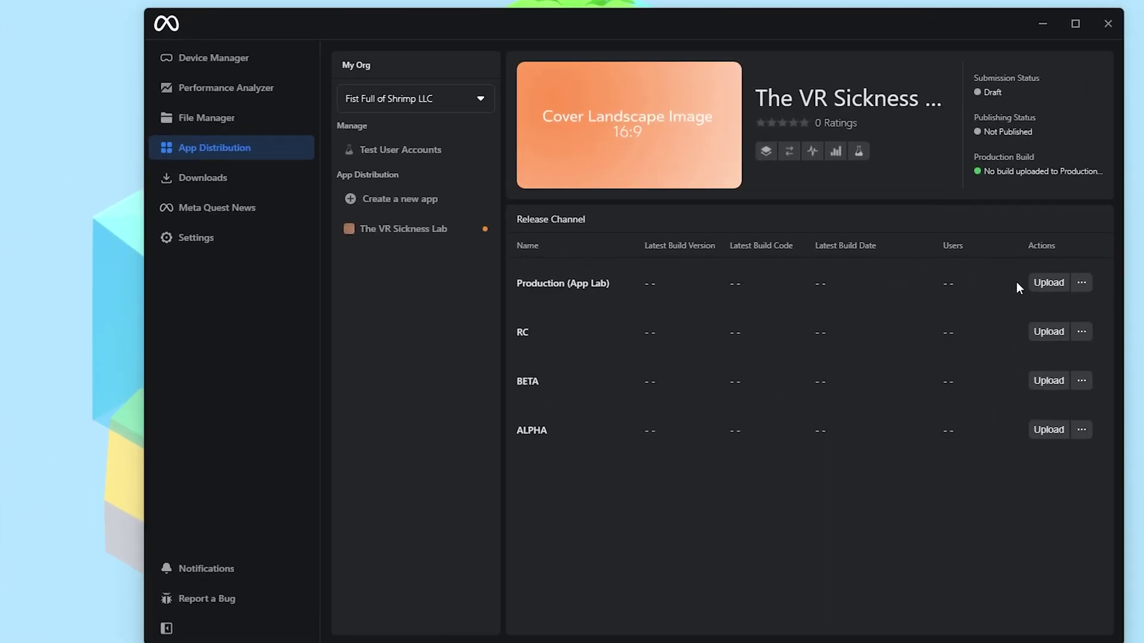
{"action": "left_click", "coordinate": [884, 285]}
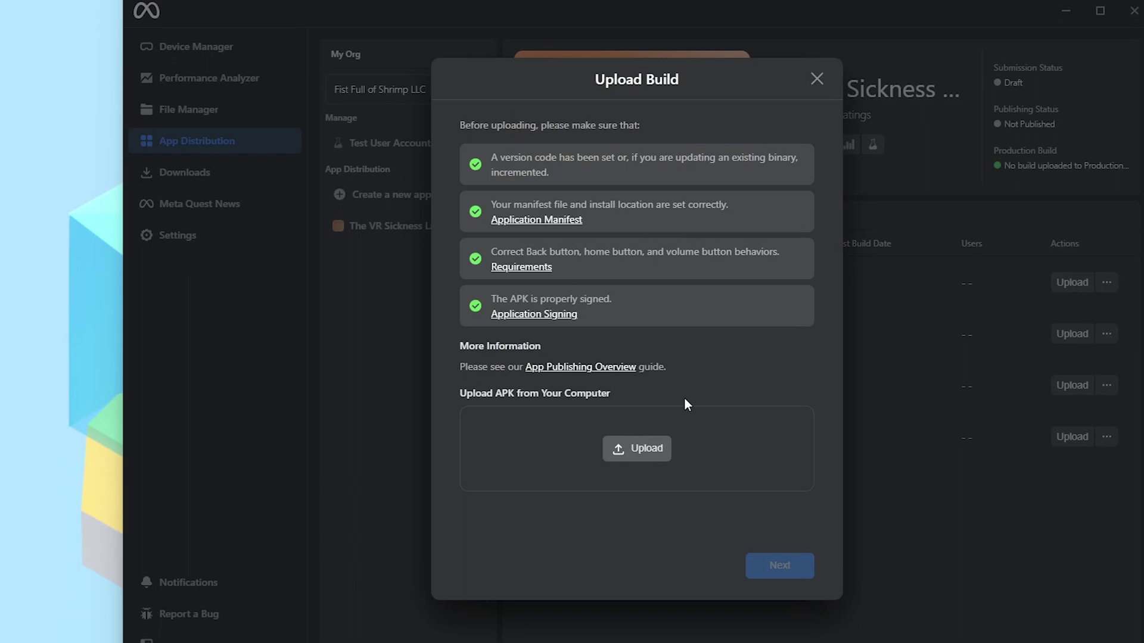
- Choose VRSicknessLabQuestBuild.apk from the pasted AppLab Build folder path and continue
{"action": "left_click", "coordinate": [651, 449]}
{"action": "left_click", "coordinate": [598, 39]}
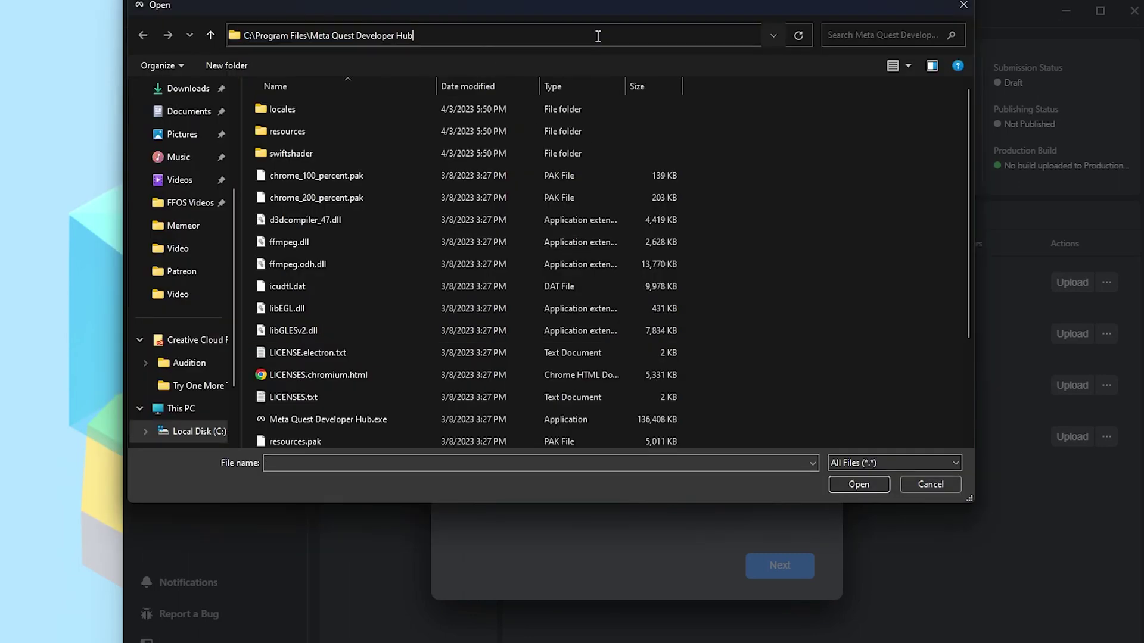
{"action": "key", "text": "ctrl+a"}
{"action": "type", "text": "C:\\WorstVRGame\\Build\\Android Build\\AppLab Build"}
{"action": "key", "text": "Return"}
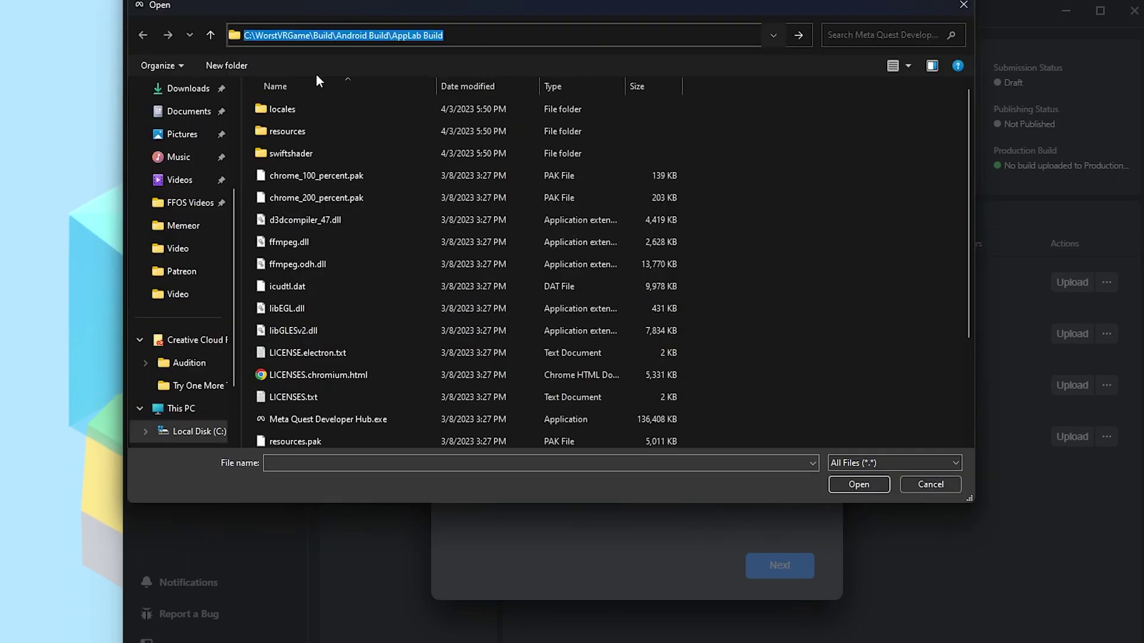
{"action": "left_click", "coordinate": [331, 155]}
{"action": "left_click", "coordinate": [854, 483]}
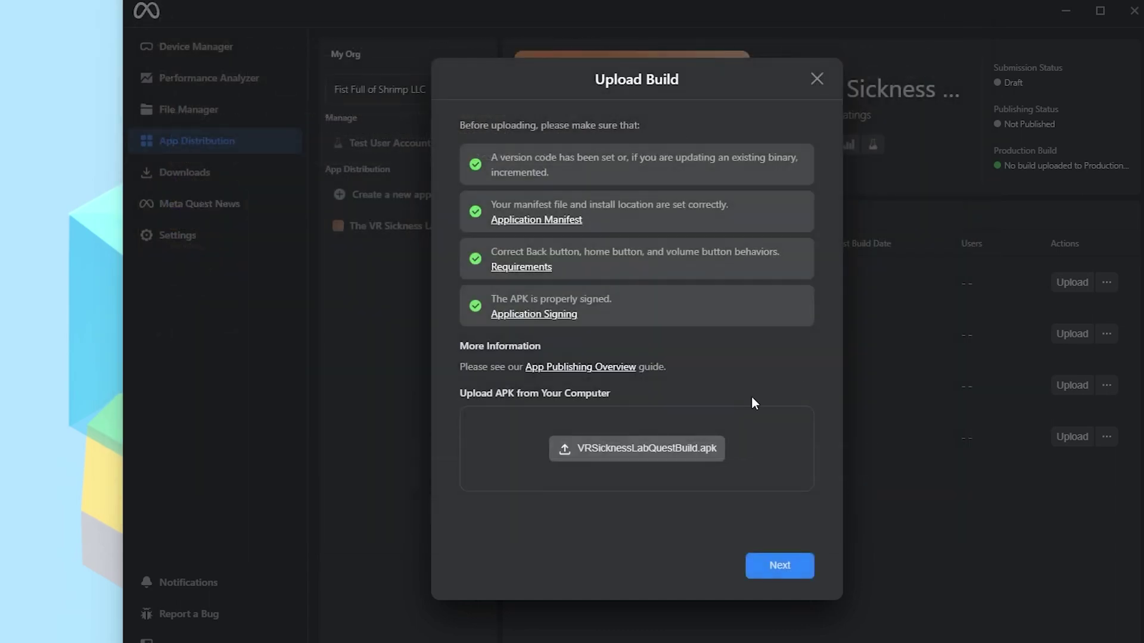
{"action": "left_click", "coordinate": [780, 566]}
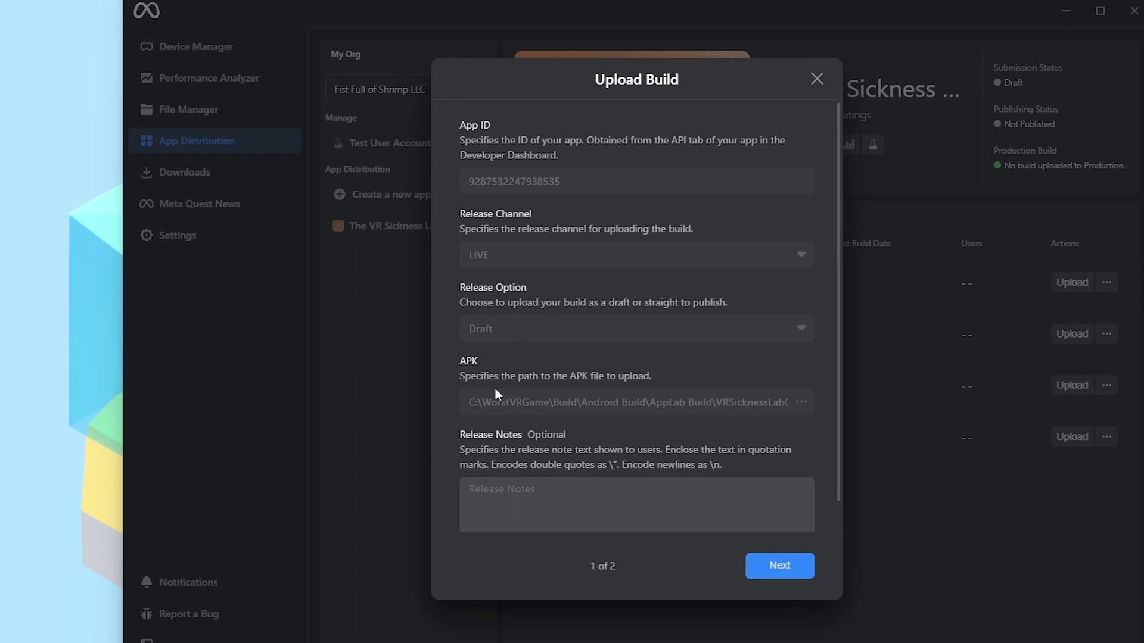
- Leave release notes and optional build settings as they are and upload the build
{"action": "left_click", "coordinate": [639, 496]}
{"action": "type", "text": "materhd.cal"}
{"action": "key", "text": "BackSpace"}
{"action": "key", "text": "BackSpace"}
{"action": "key", "text": "BackSpace"}
{"action": "key", "text": "BackSpace"}
{"action": "key", "text": "BackSpace"}
{"action": "key", "text": "BackSpace"}
{"action": "key", "text": "BackSpace"}
{"action": "key", "text": "BackSpace"}
{"action": "key", "text": "BackSpace"}
{"action": "key", "text": "BackSpace"}
{"action": "key", "text": "BackSpace"}
{"action": "left_click", "coordinate": [766, 565]}
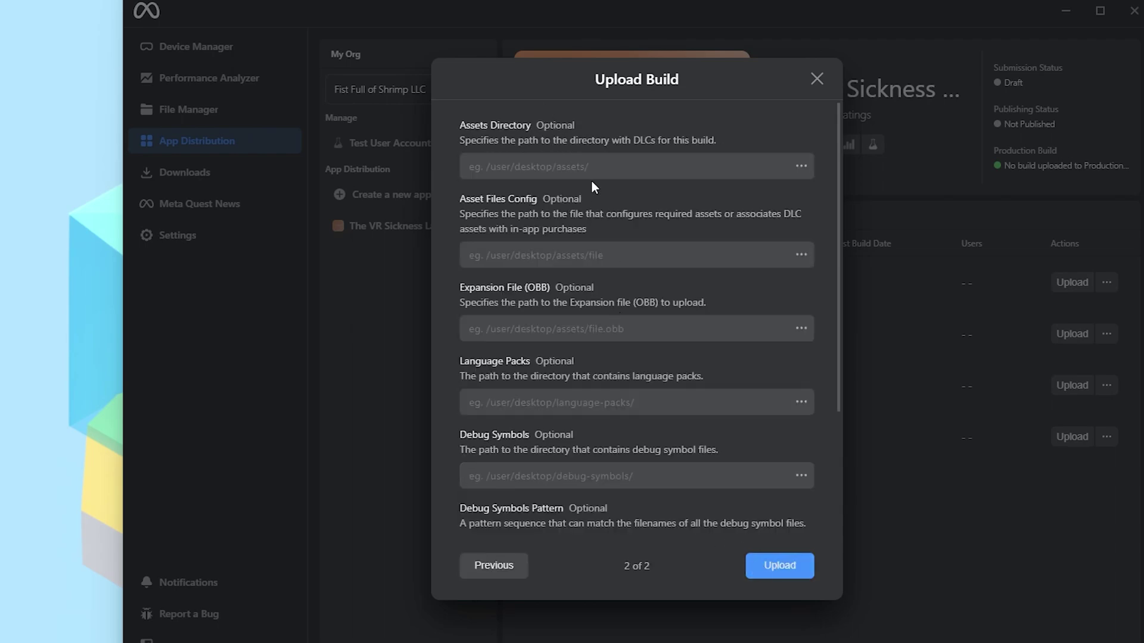
{"action": "scroll", "coordinate": [596, 190], "scroll_direction": "down", "scroll_amount": 3}
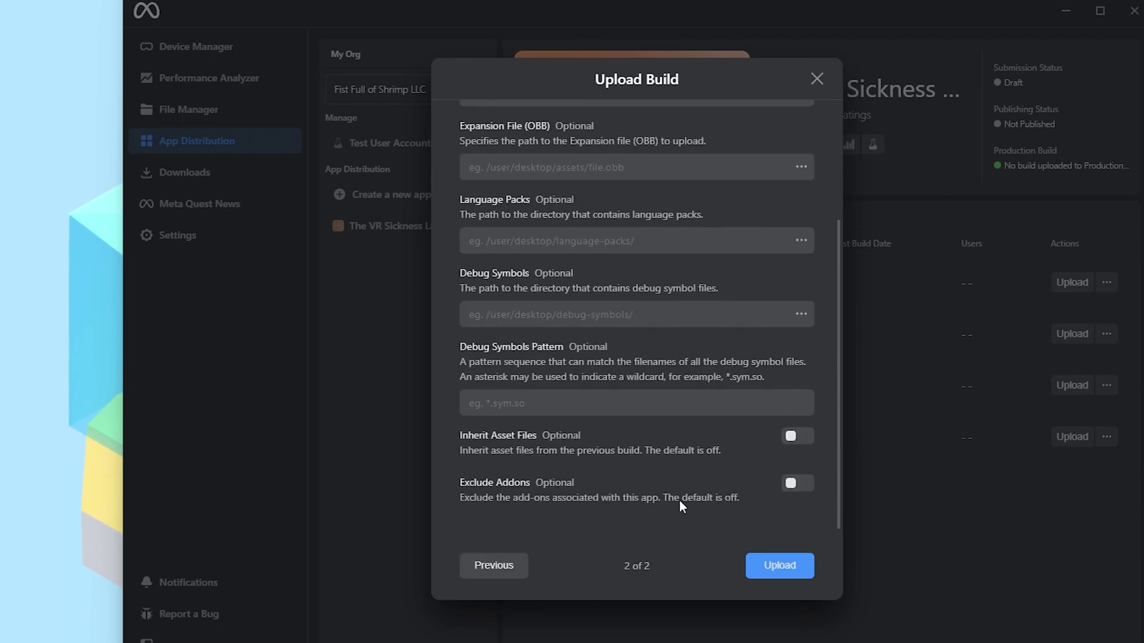
{"action": "scroll", "coordinate": [646, 145], "scroll_direction": "up", "scroll_amount": 3}
{"action": "scroll", "coordinate": [645, 288], "scroll_direction": "down", "scroll_amount": 3}
{"action": "left_click", "coordinate": [788, 573]}
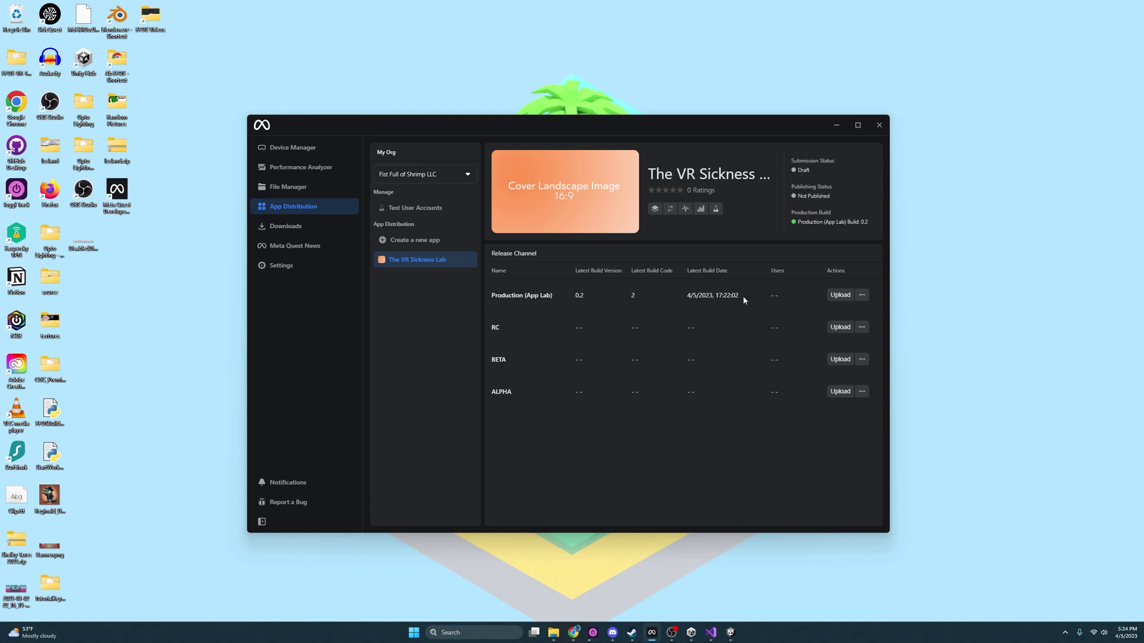
- Return to The VR Sickness Lab's page and bring the Chrome dashboard window forward
{"action": "left_click", "coordinate": [437, 240]}
{"action": "left_click", "coordinate": [434, 261]}
{"action": "mouse_move", "coordinate": [573, 632]}
{"action": "left_click", "coordinate": [625, 575]}
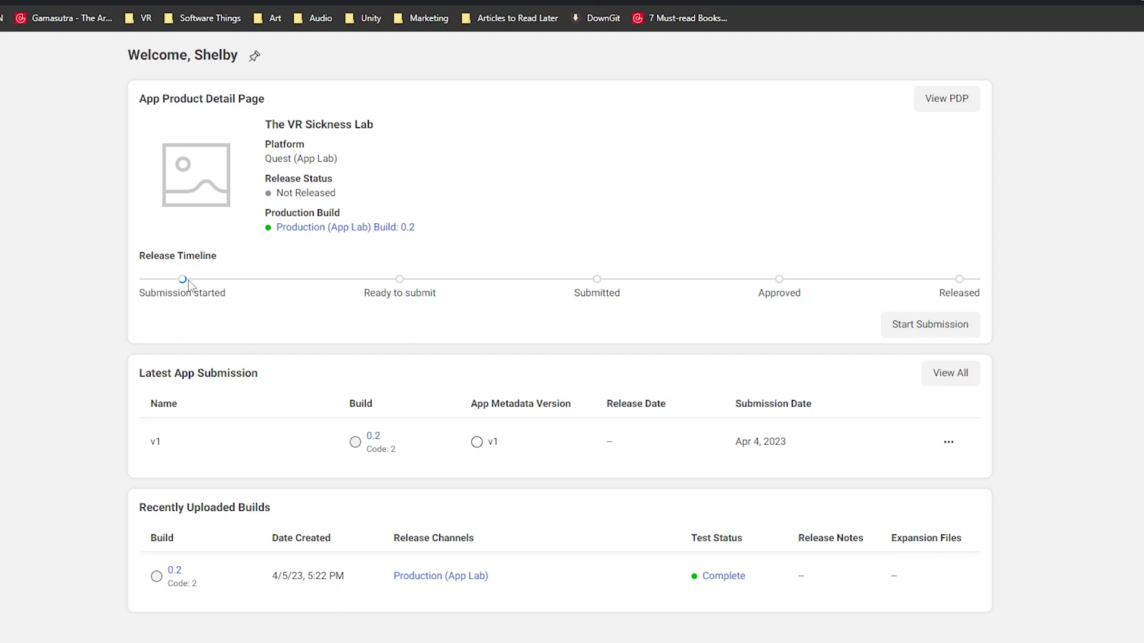
- Start the v1 submission, leaving release type as Release on Approval, and reload the page
{"action": "left_click", "coordinate": [930, 325]}
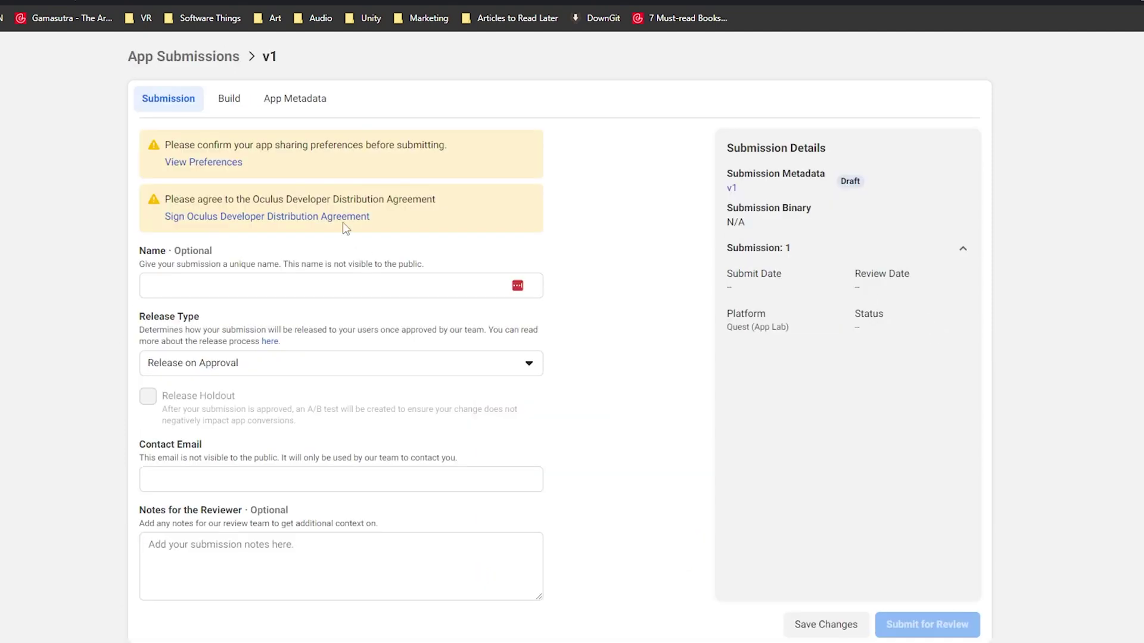
{"action": "left_click", "coordinate": [229, 287]}
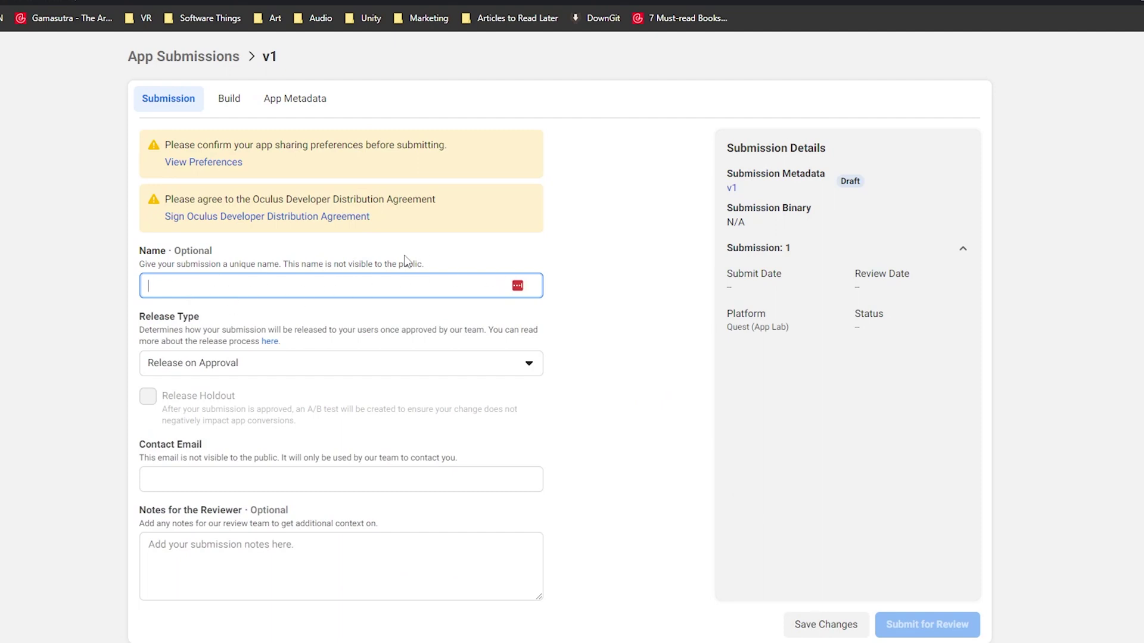
{"action": "left_click", "coordinate": [219, 378]}
{"action": "left_click", "coordinate": [617, 320]}
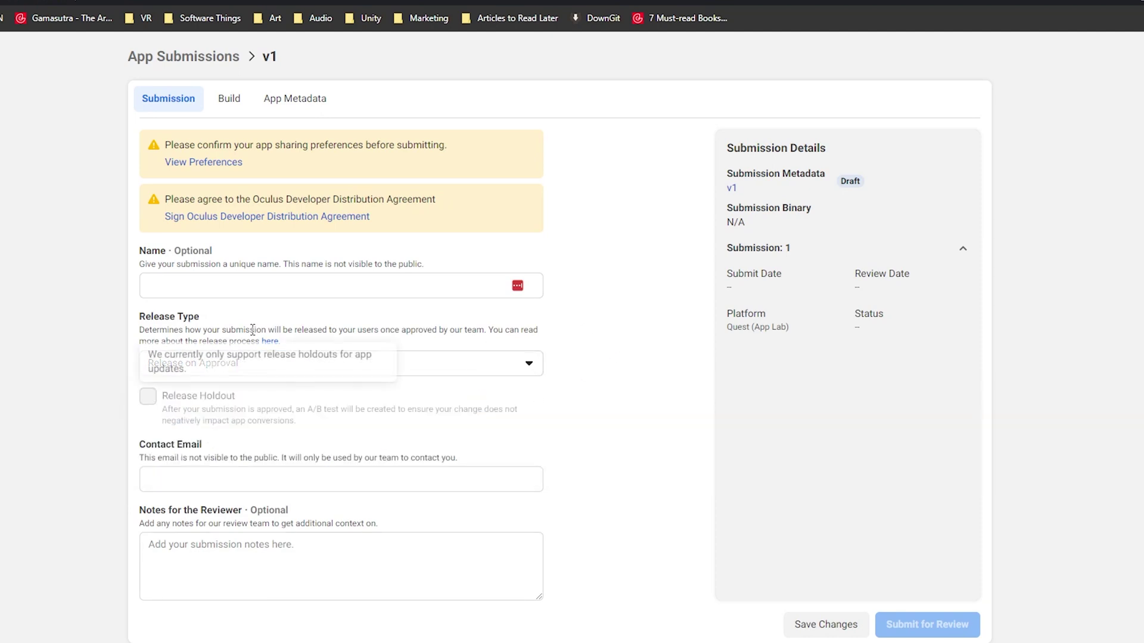
{"action": "left_click", "coordinate": [146, 479]}
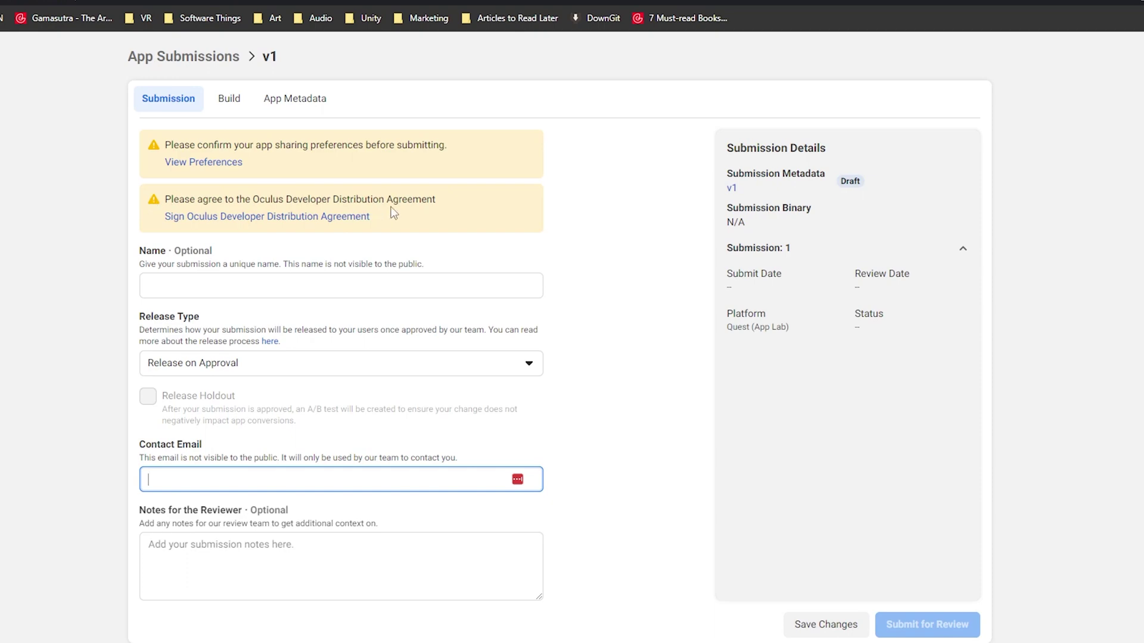
{"action": "key", "text": "F5"}
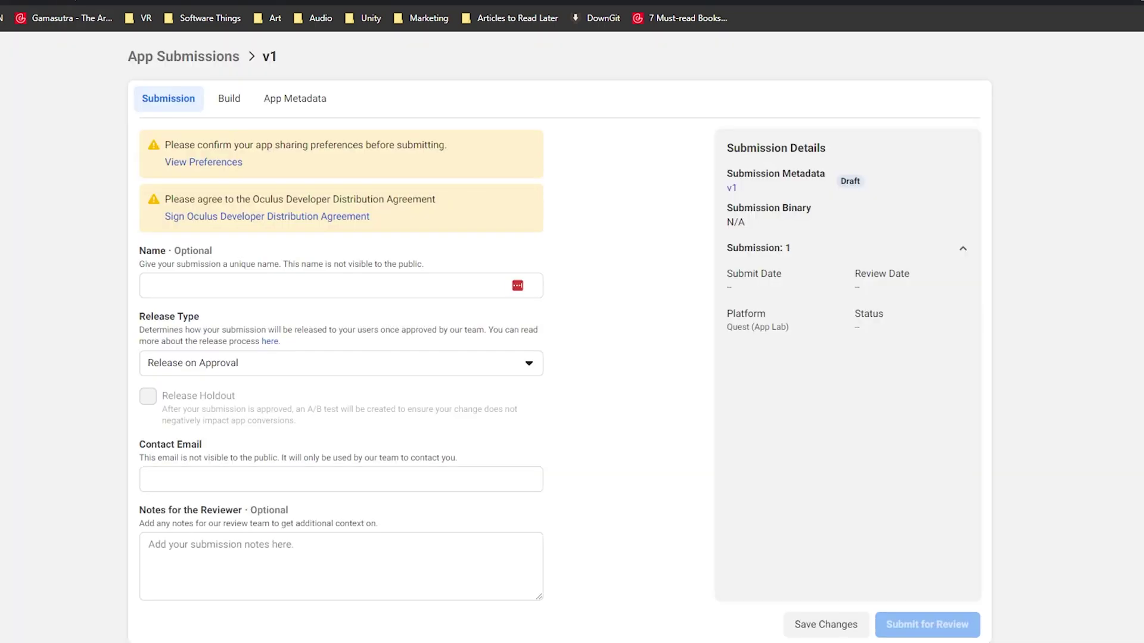
- Confirm sharing preferences with casting, livestreaming and video recording kept enabled
{"action": "left_click", "coordinate": [202, 162]}
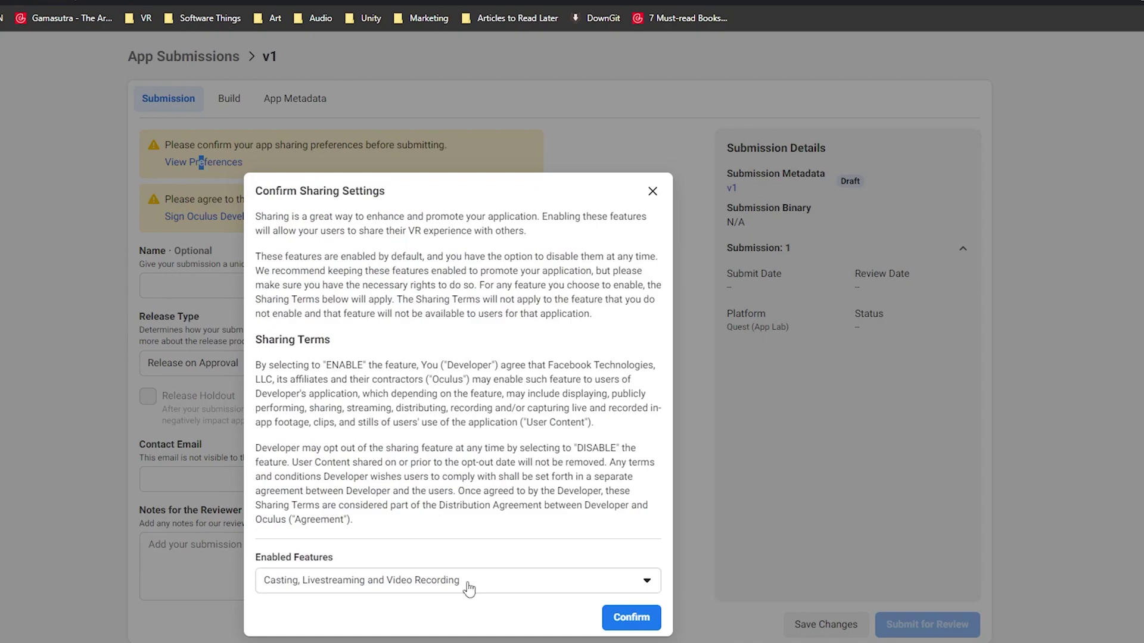
{"action": "left_click", "coordinate": [577, 584]}
{"action": "left_click", "coordinate": [642, 623]}
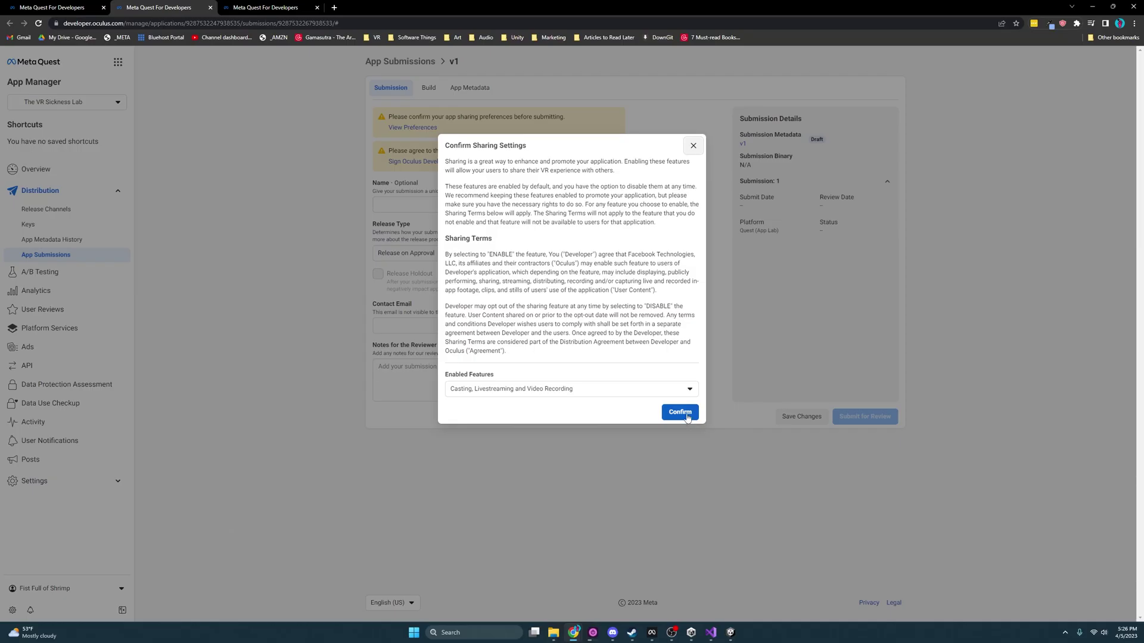
{"action": "left_click", "coordinate": [680, 412]}
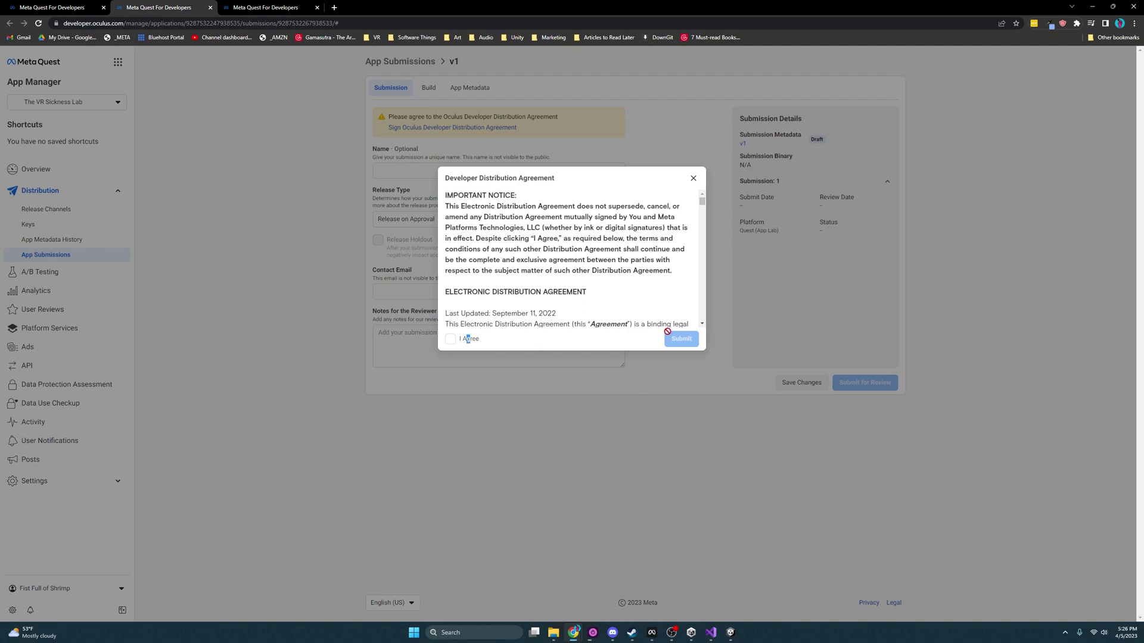
- Sign the Developer Distribution Agreement and enter the contact e-mail address
{"action": "left_click", "coordinate": [448, 339]}
{"action": "scroll", "coordinate": [578, 260], "scroll_direction": "down", "scroll_amount": 10}
{"action": "left_click", "coordinate": [681, 338]}
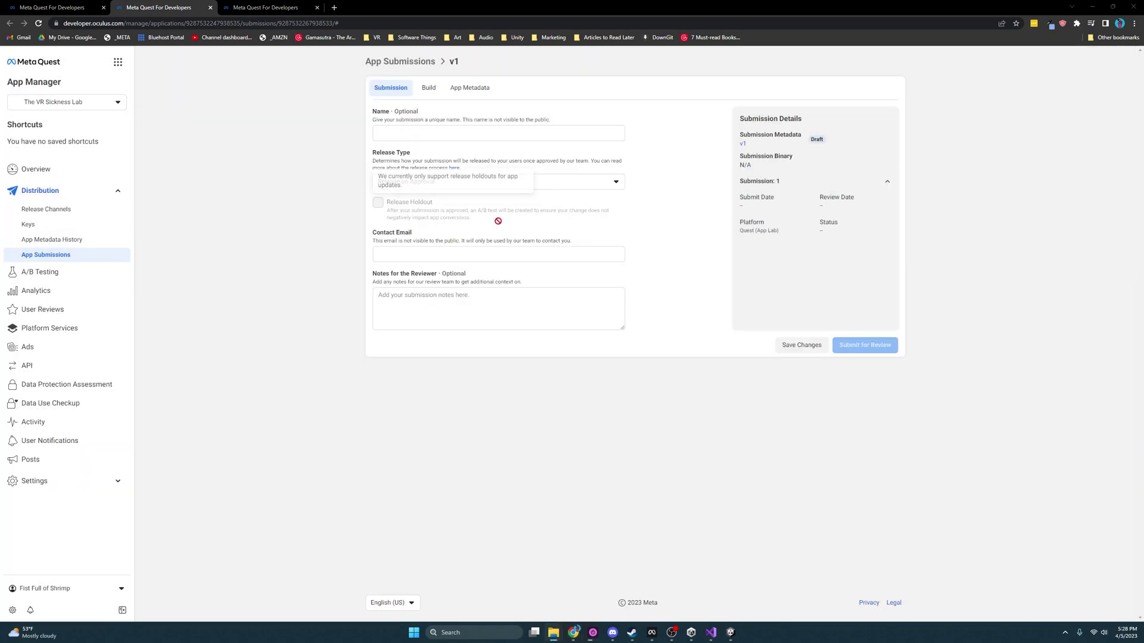
{"action": "left_click", "coordinate": [412, 254]}
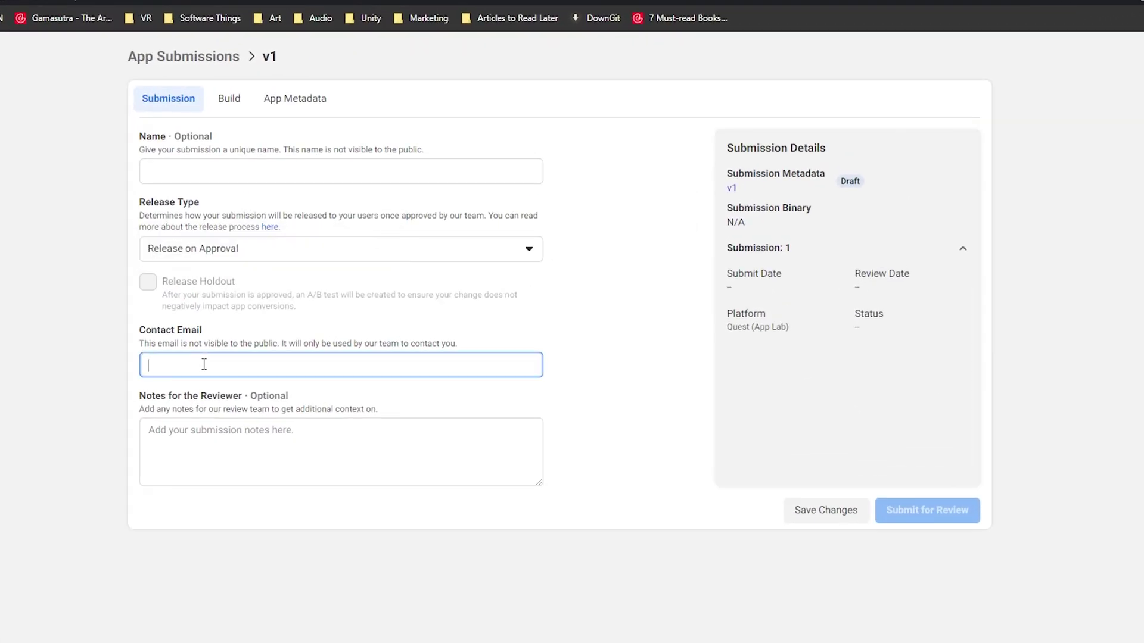
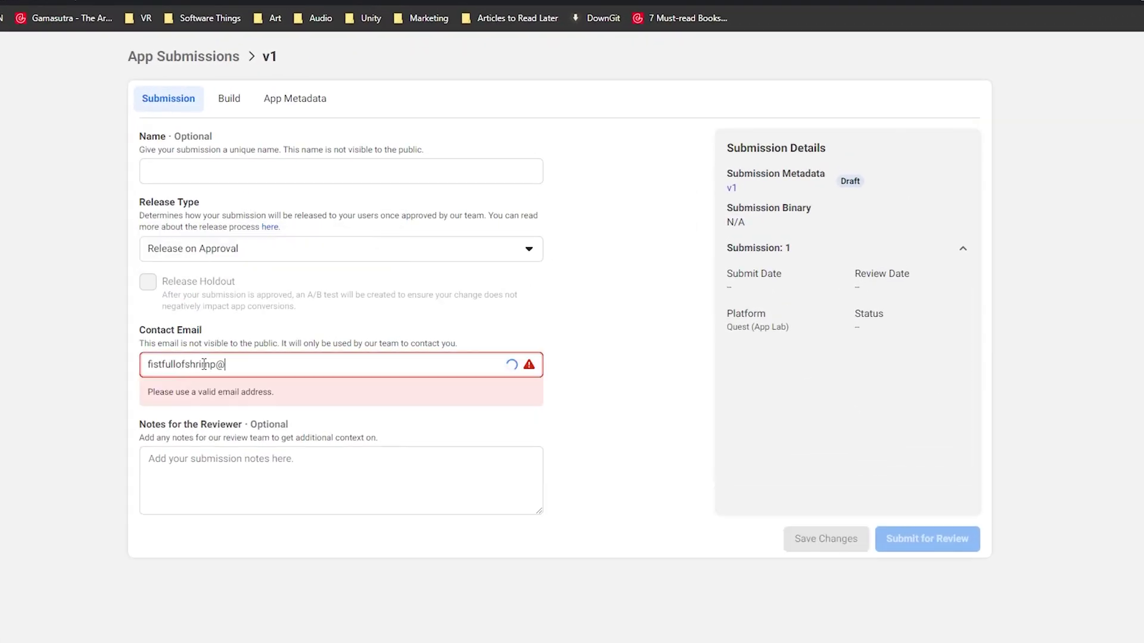
{"action": "left_click", "coordinate": [582, 544]}
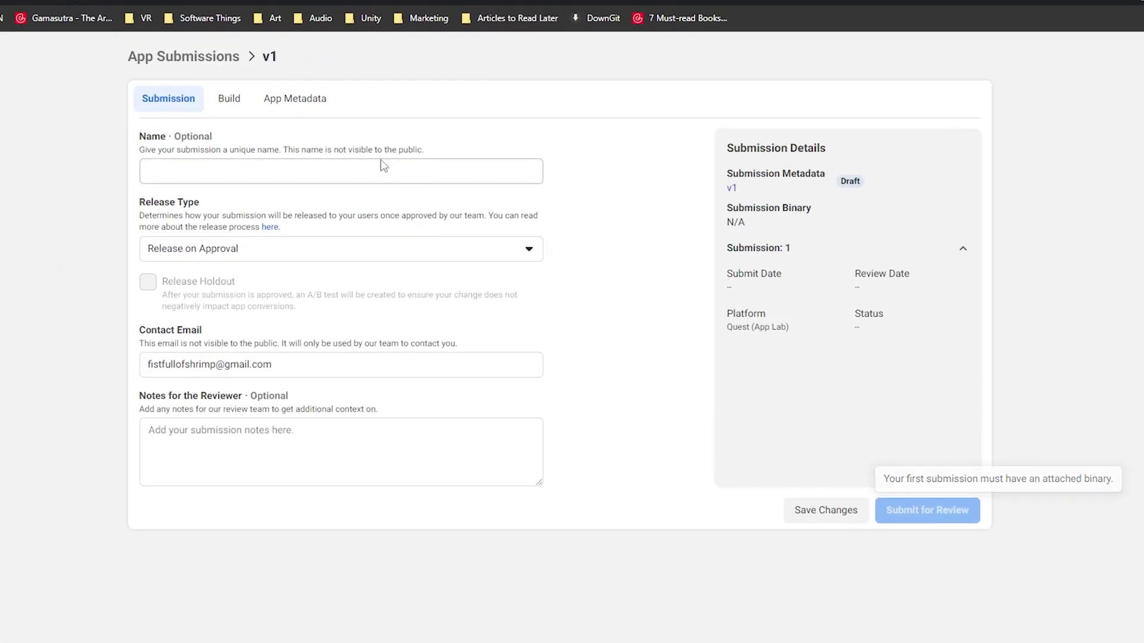
- Select build 0.2 for submission v1, then open its App Metadata sections
{"action": "left_click", "coordinate": [221, 105]}
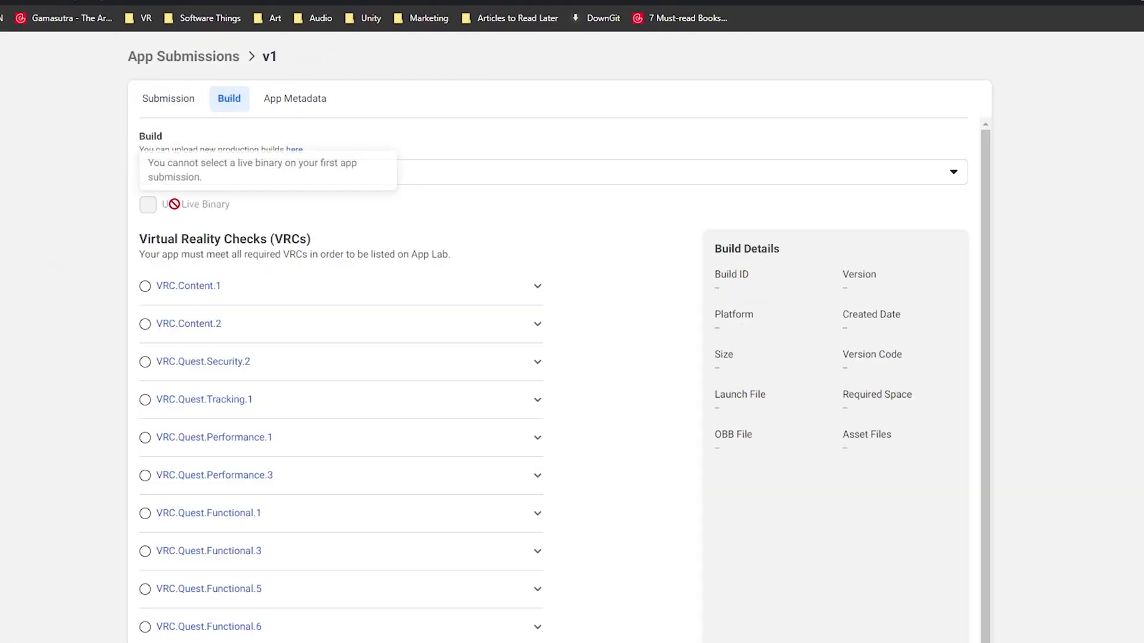
{"action": "left_click", "coordinate": [536, 179]}
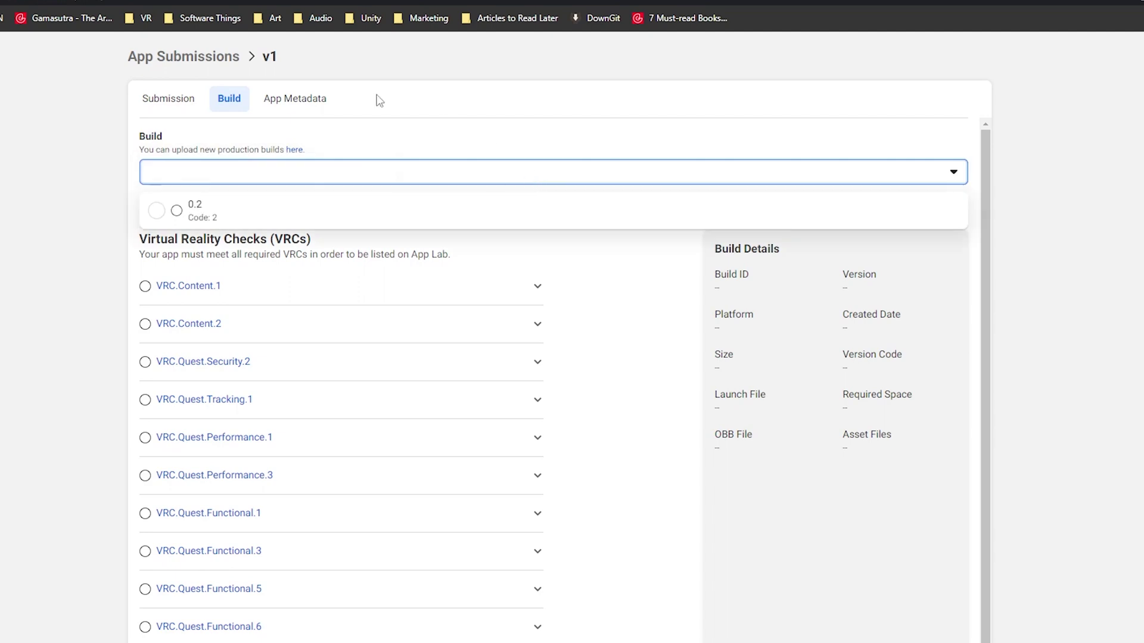
{"action": "left_click", "coordinate": [179, 212]}
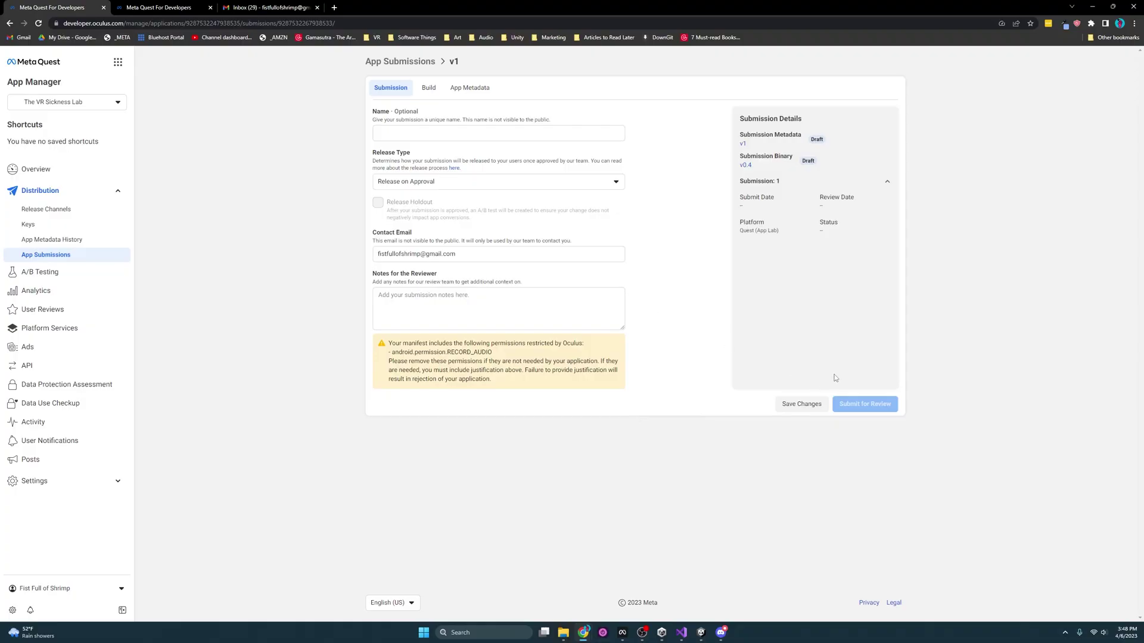
{"action": "mouse_move", "coordinate": [865, 405]}
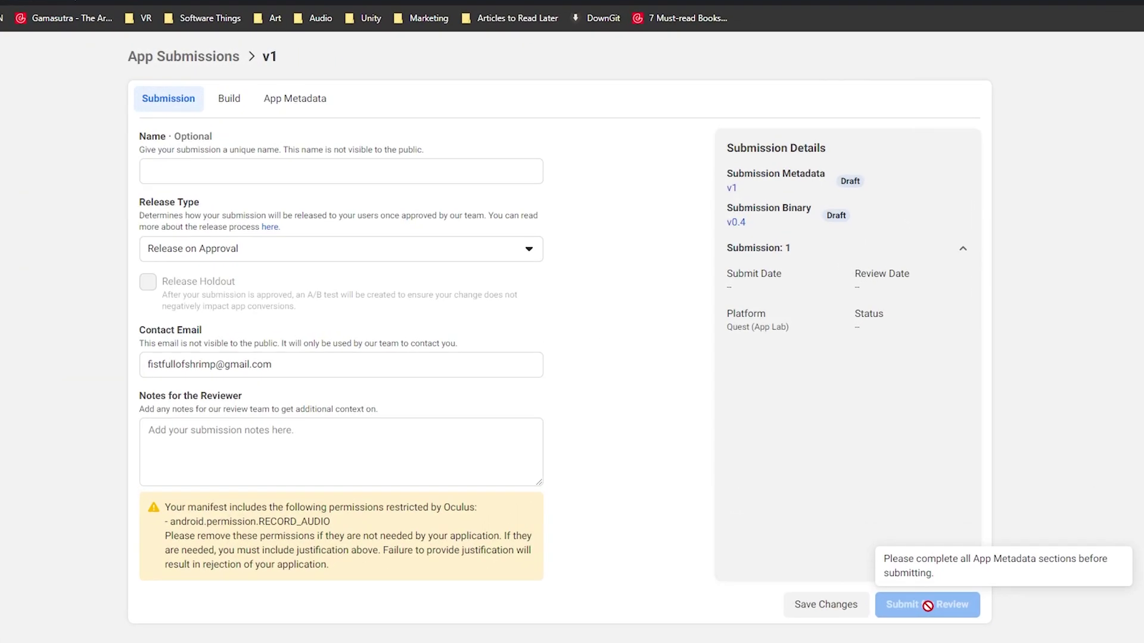
{"action": "left_click", "coordinate": [329, 106]}
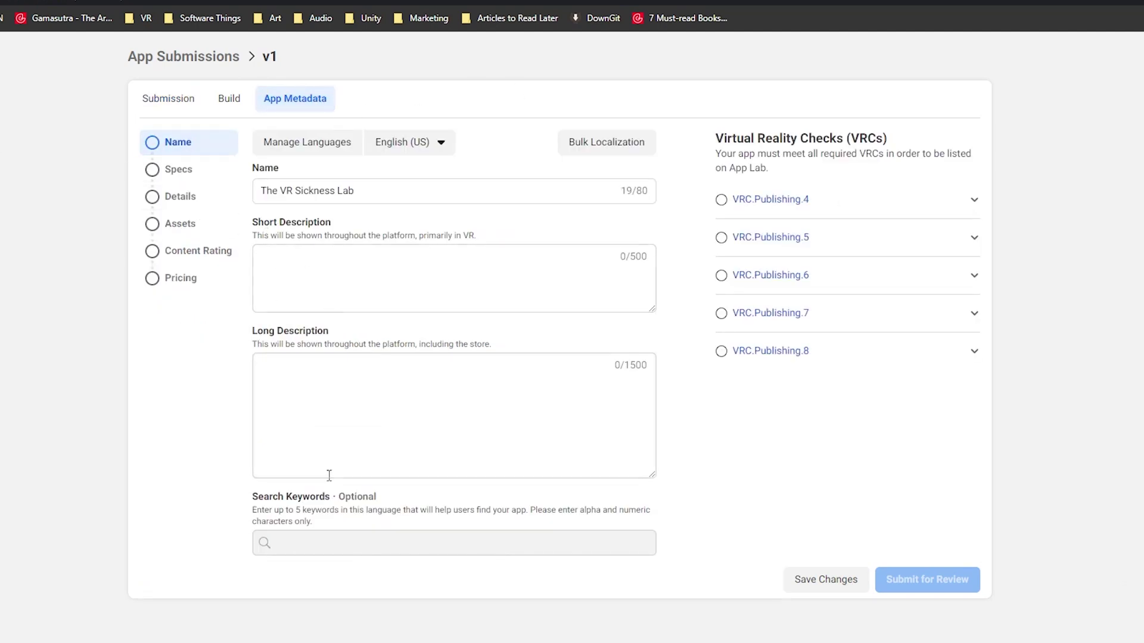
- Review the Specs, Details and Assets sections, then go to Content Rating
{"action": "left_click", "coordinate": [210, 177]}
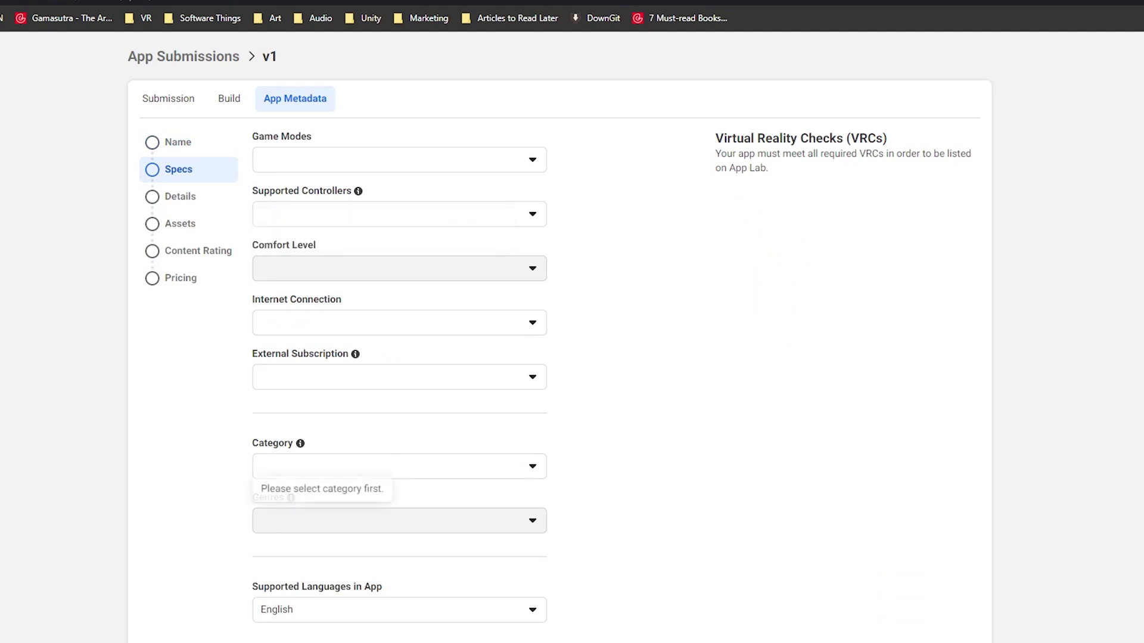
{"action": "left_click", "coordinate": [179, 196]}
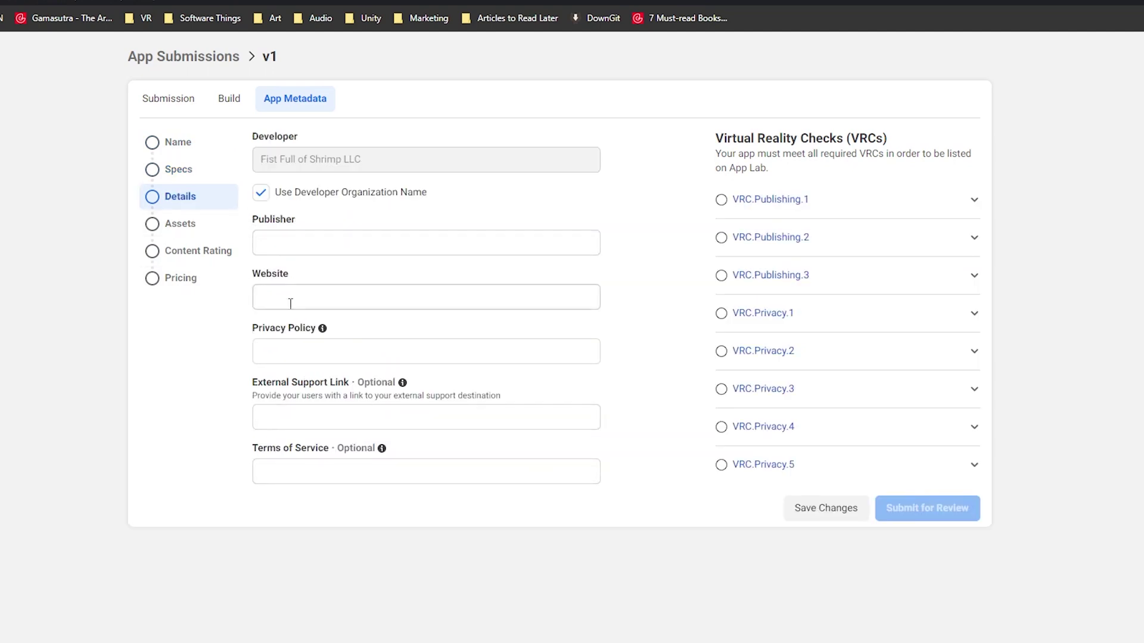
{"action": "left_click", "coordinate": [180, 223]}
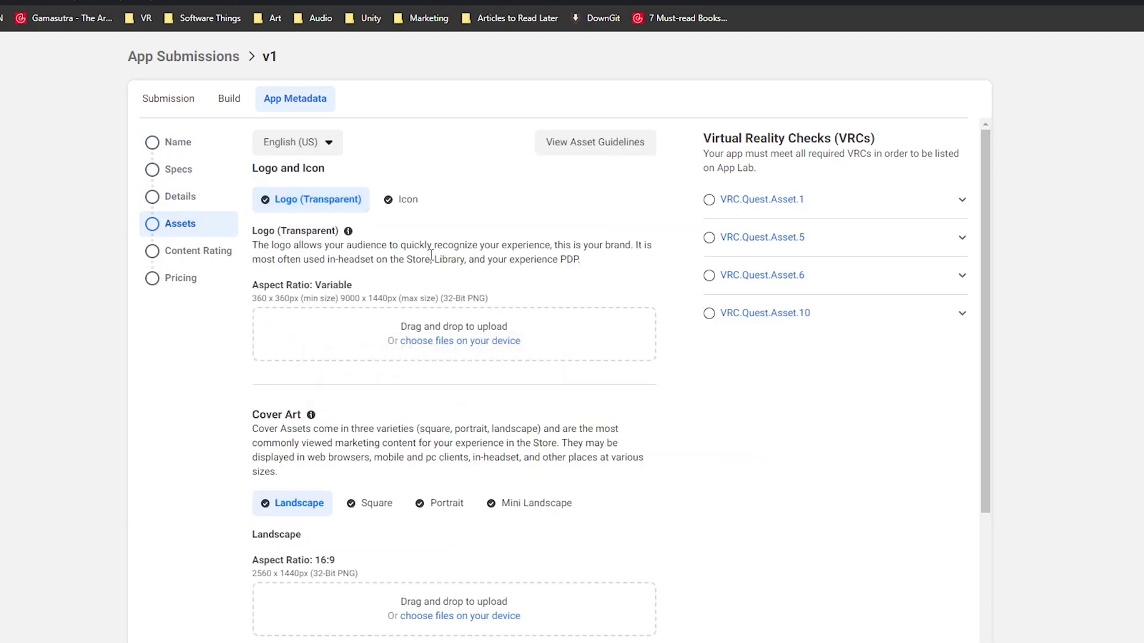
{"action": "scroll", "coordinate": [453, 358], "scroll_direction": "down", "scroll_amount": 10}
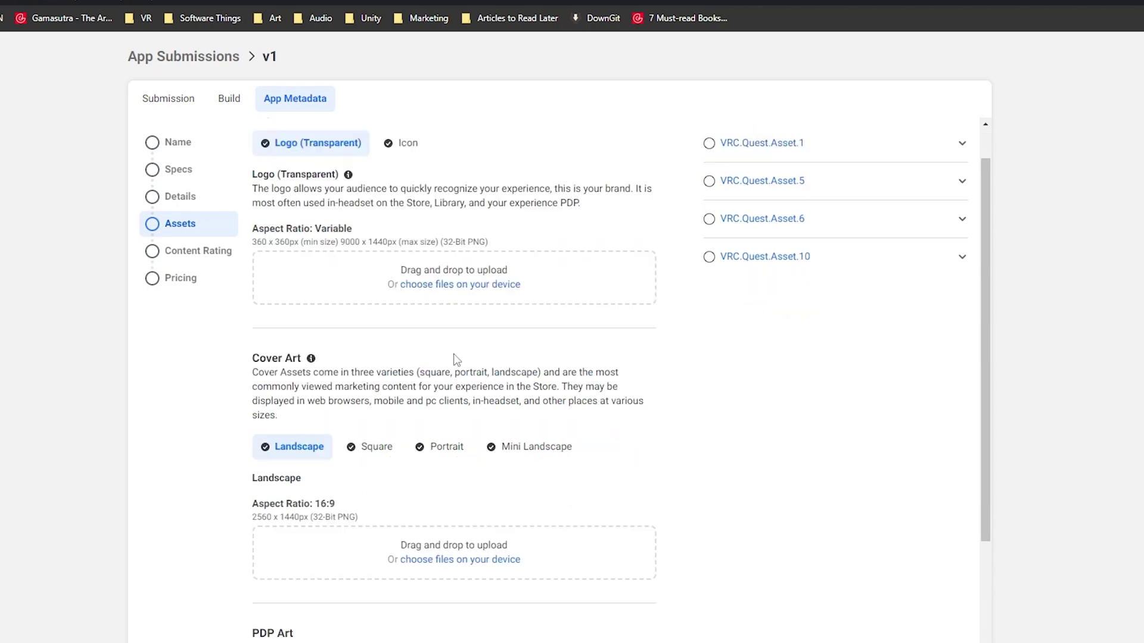
{"action": "scroll", "coordinate": [506, 519], "scroll_direction": "up", "scroll_amount": 10}
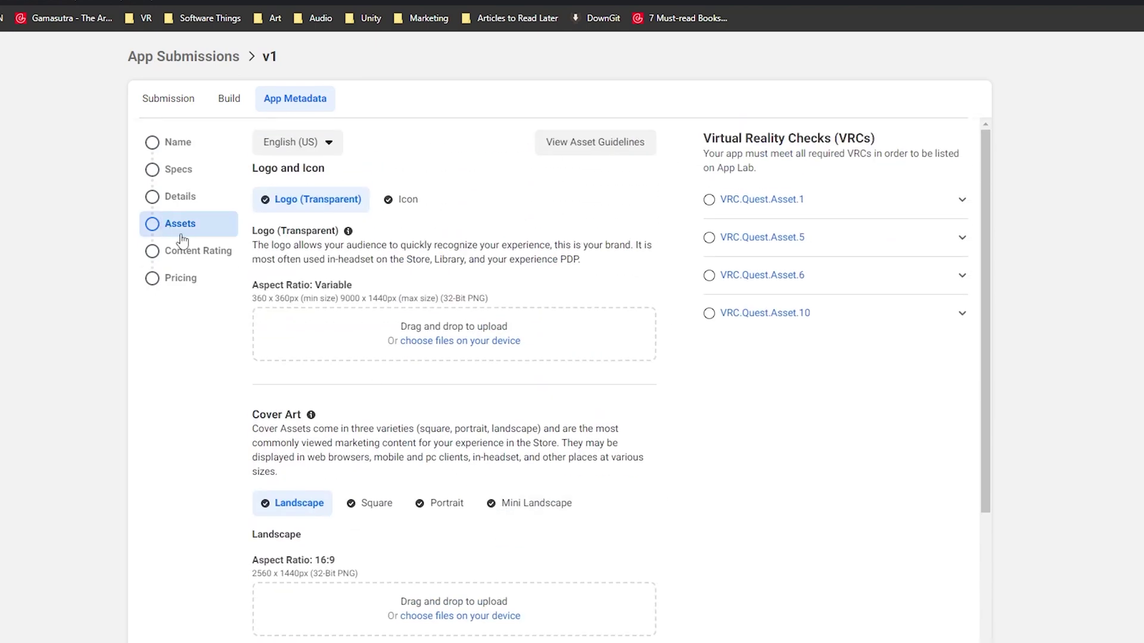
{"action": "left_click", "coordinate": [189, 253]}
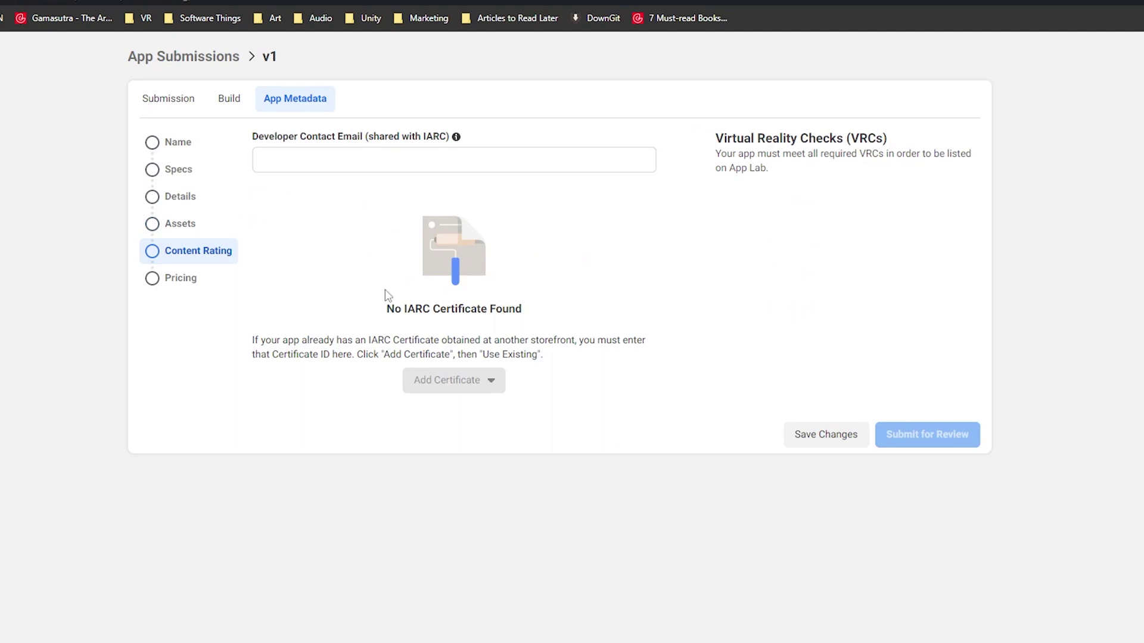
- Paste the Developer Contact Email and look at the IARC certificate options
{"action": "left_click", "coordinate": [349, 165]}
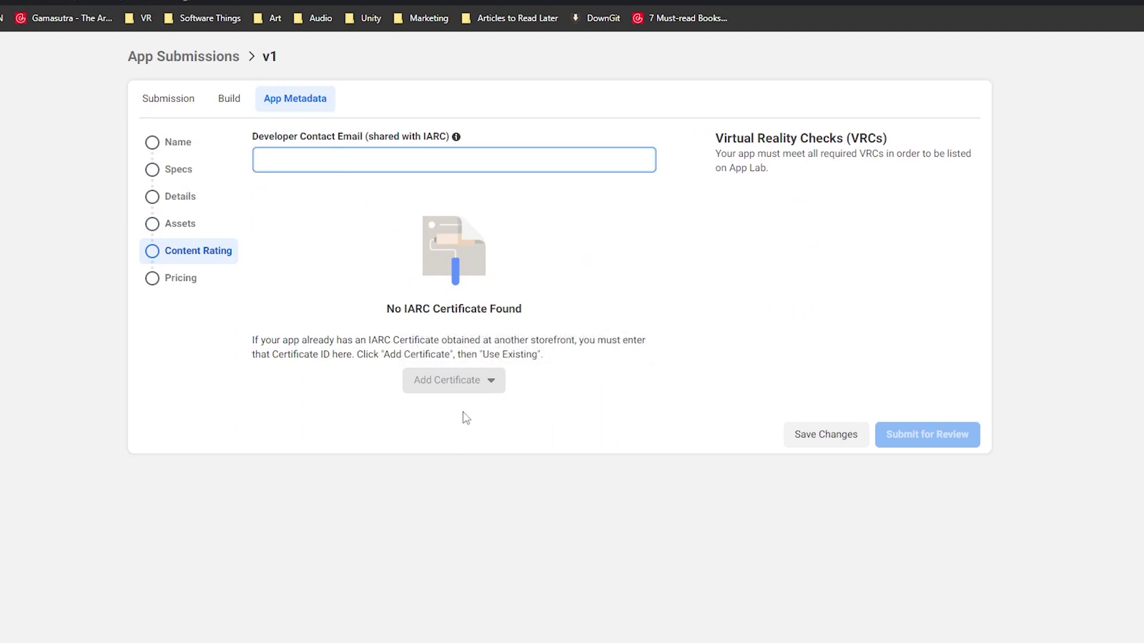
{"action": "left_click", "coordinate": [466, 380]}
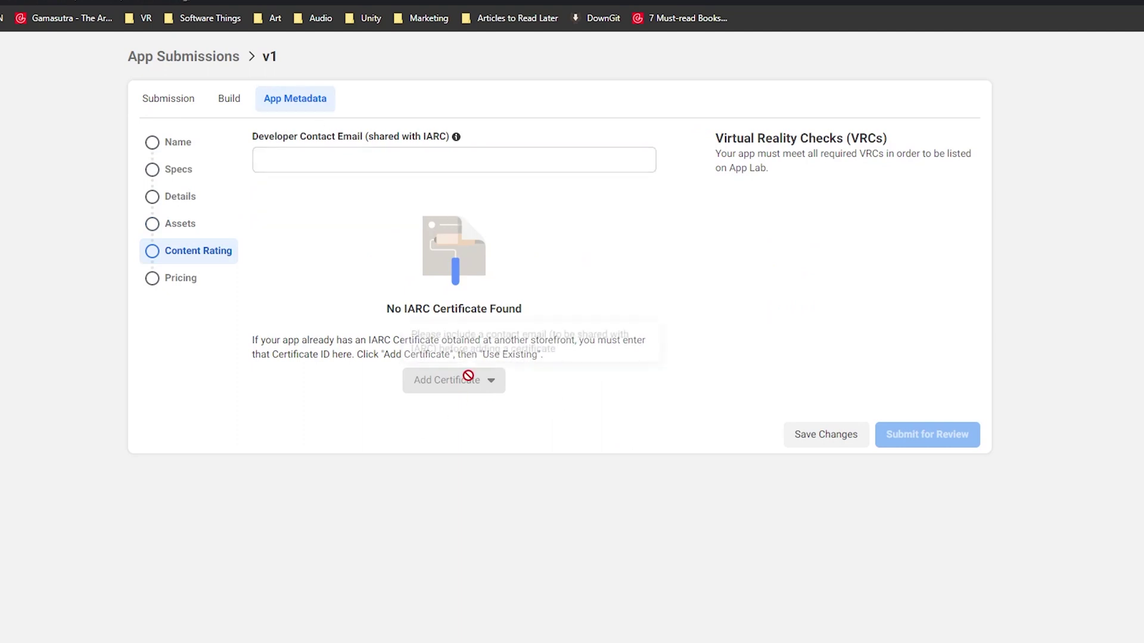
{"action": "left_click", "coordinate": [353, 168]}
{"action": "key", "text": "ctrl+v"}
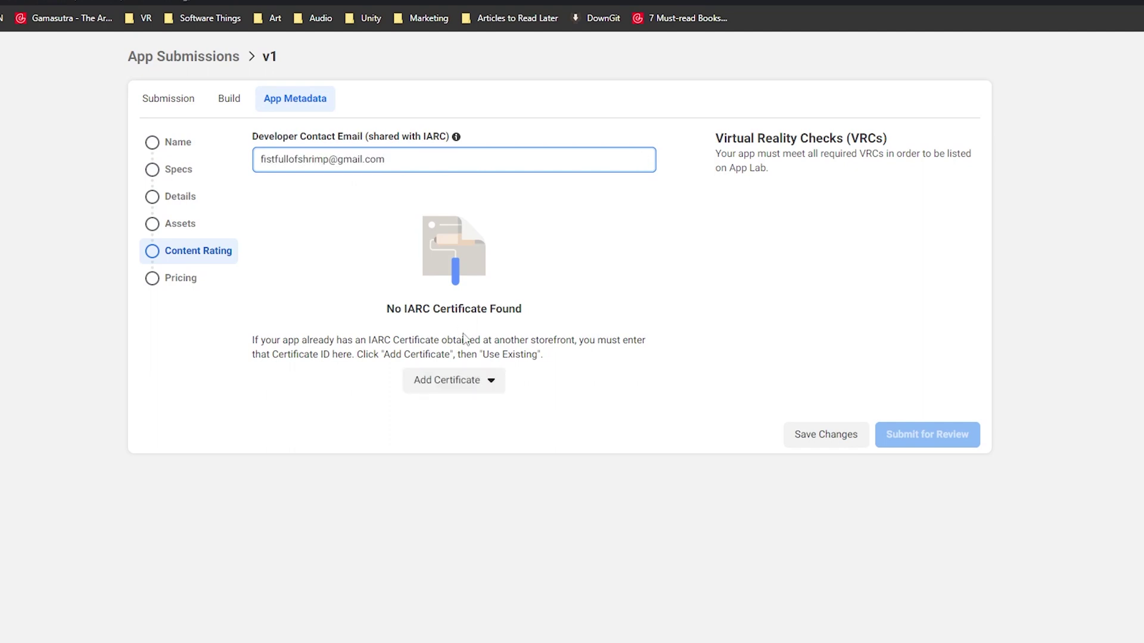
{"action": "left_click", "coordinate": [484, 381]}
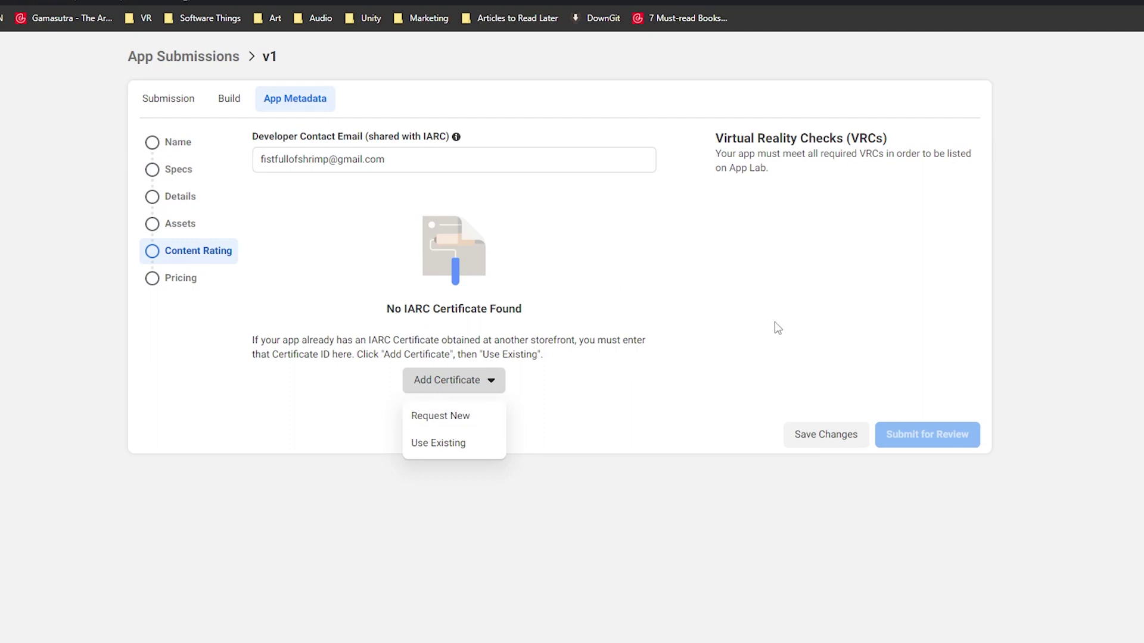
{"action": "left_click_drag", "start_coordinate": [425, 162], "coordinate": [172, 171]}
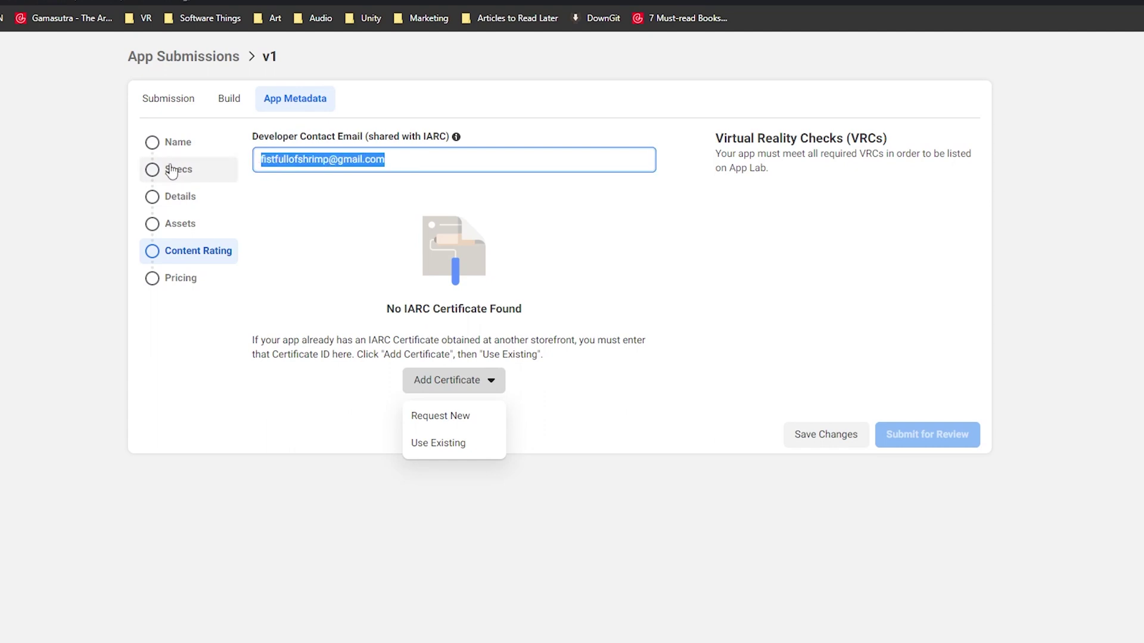
- Check the Pricing and Name sections, then return to the Submission tab
{"action": "left_click", "coordinate": [182, 279]}
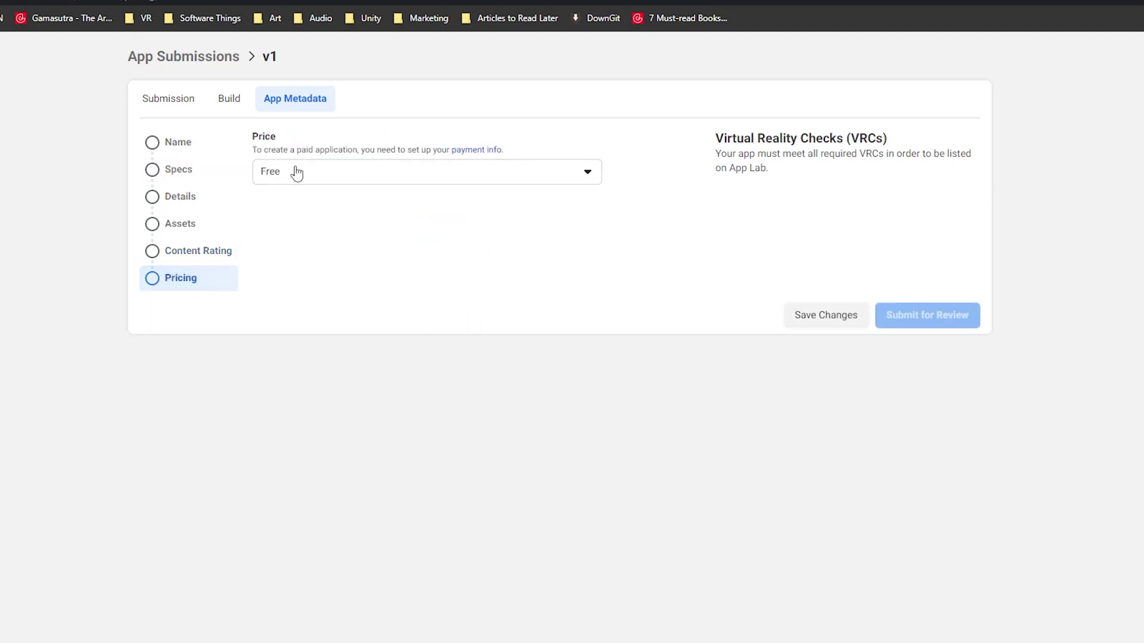
{"action": "left_click", "coordinate": [192, 142]}
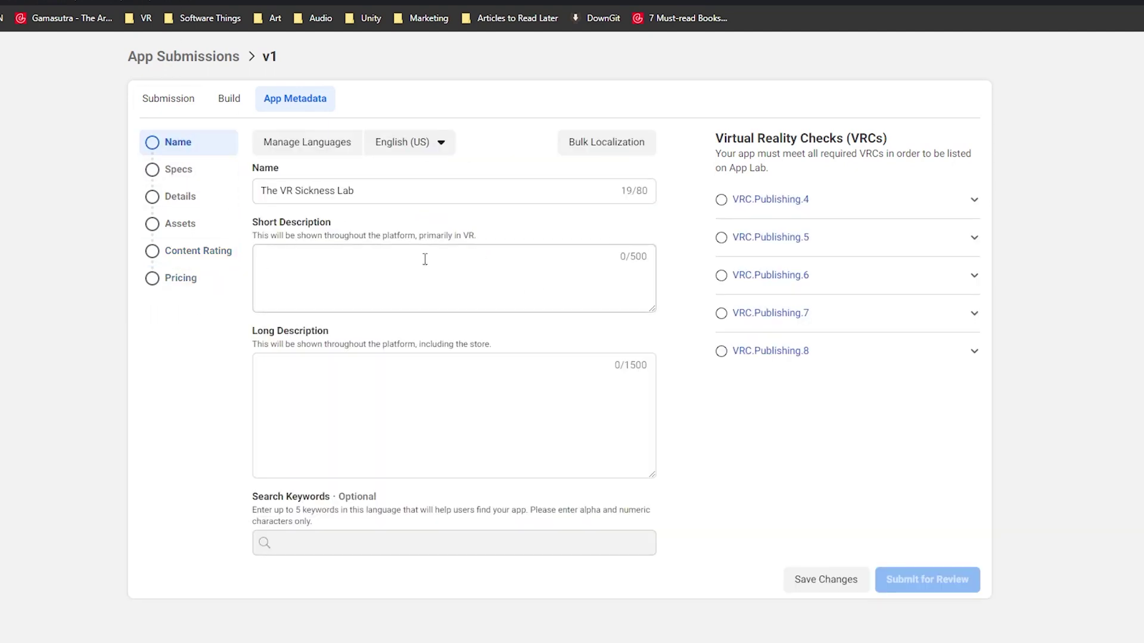
{"action": "left_click", "coordinate": [188, 103]}
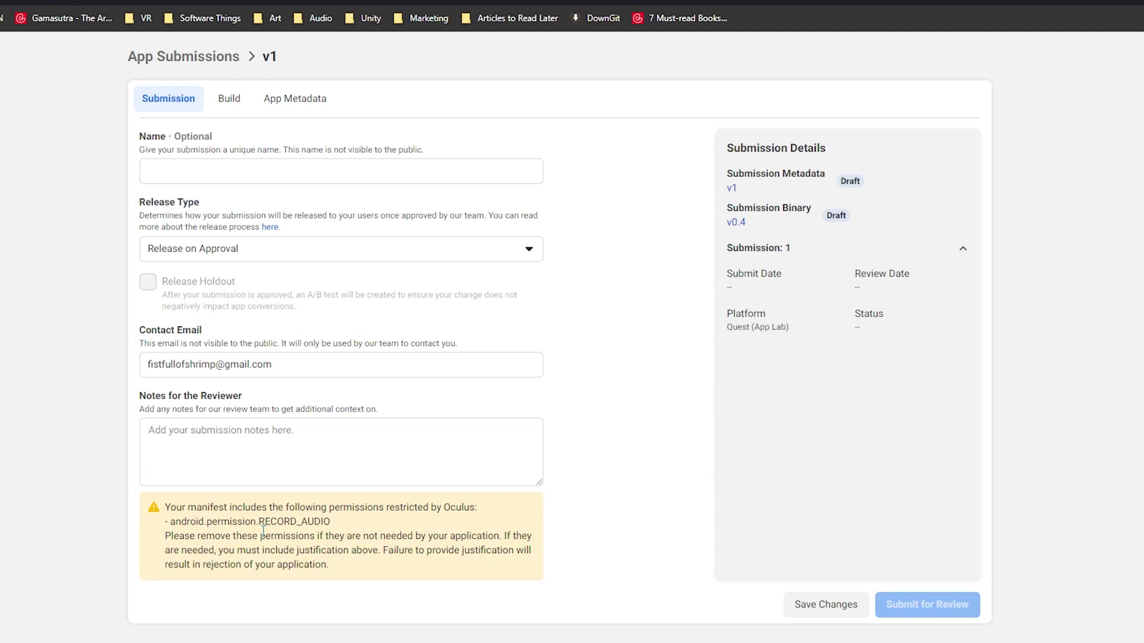
- Place the cursor in Notes for the Reviewer beside the RECORD_AUDIO permission warning
{"action": "left_click", "coordinate": [248, 432]}
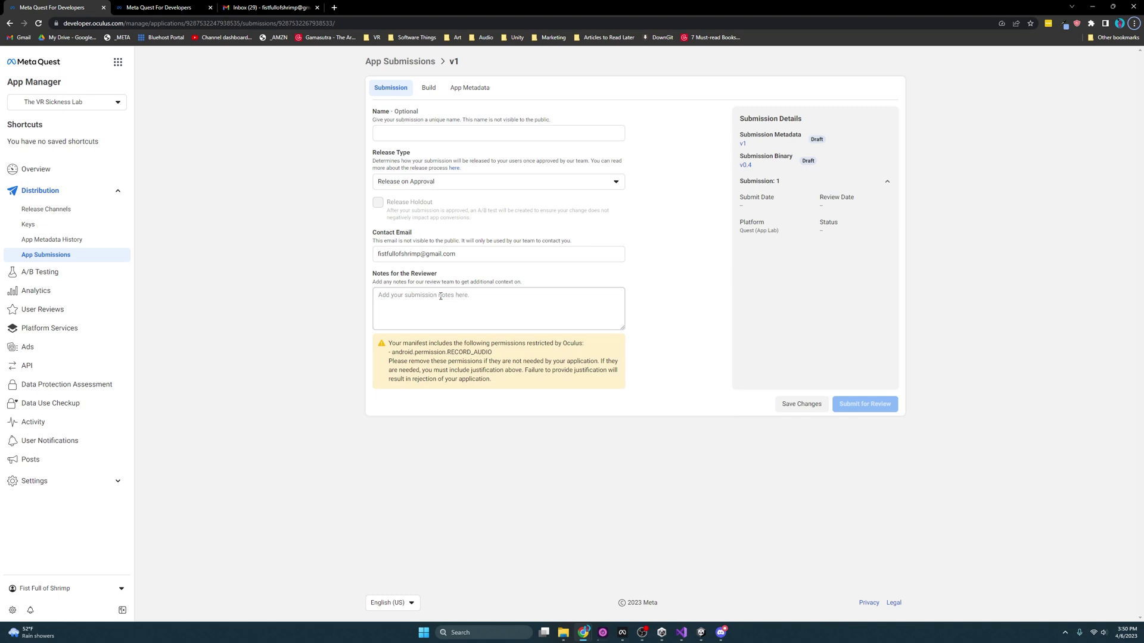
- Return to Unity and filter the Project window with 'micro'
{"action": "left_click", "coordinate": [1100, 10]}
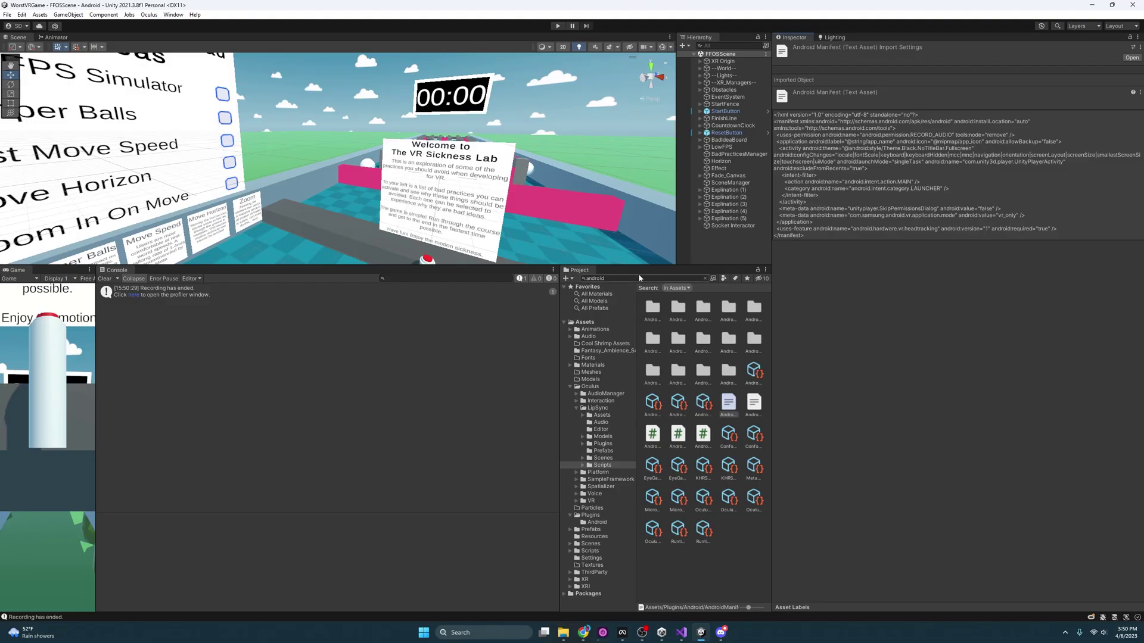
{"action": "left_click", "coordinate": [633, 276]}
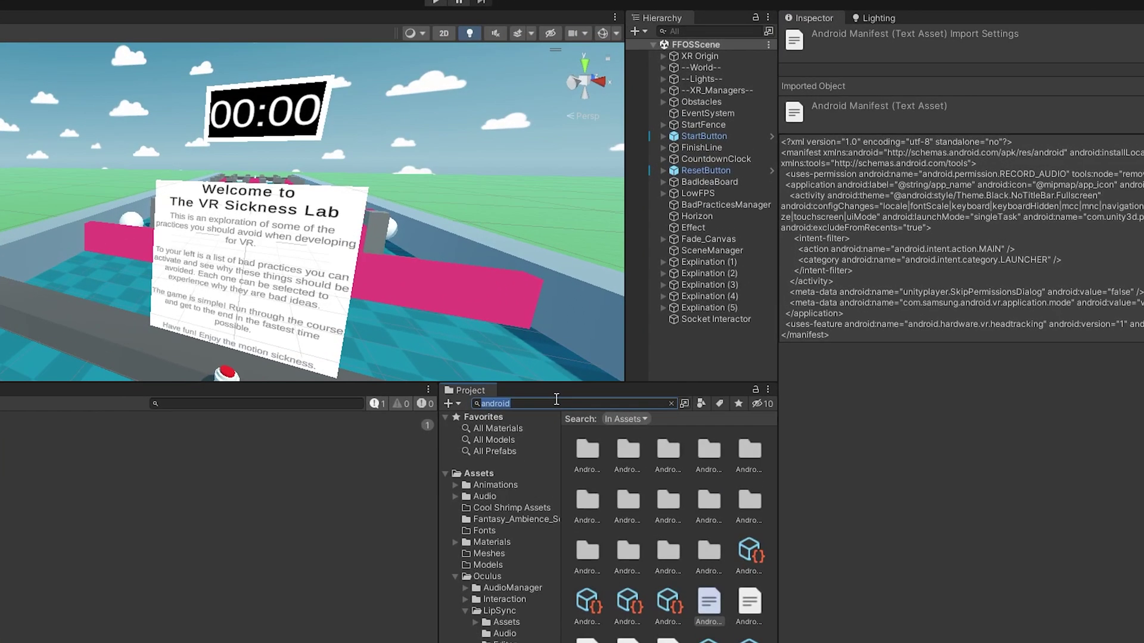
{"action": "type", "text": "micro"}
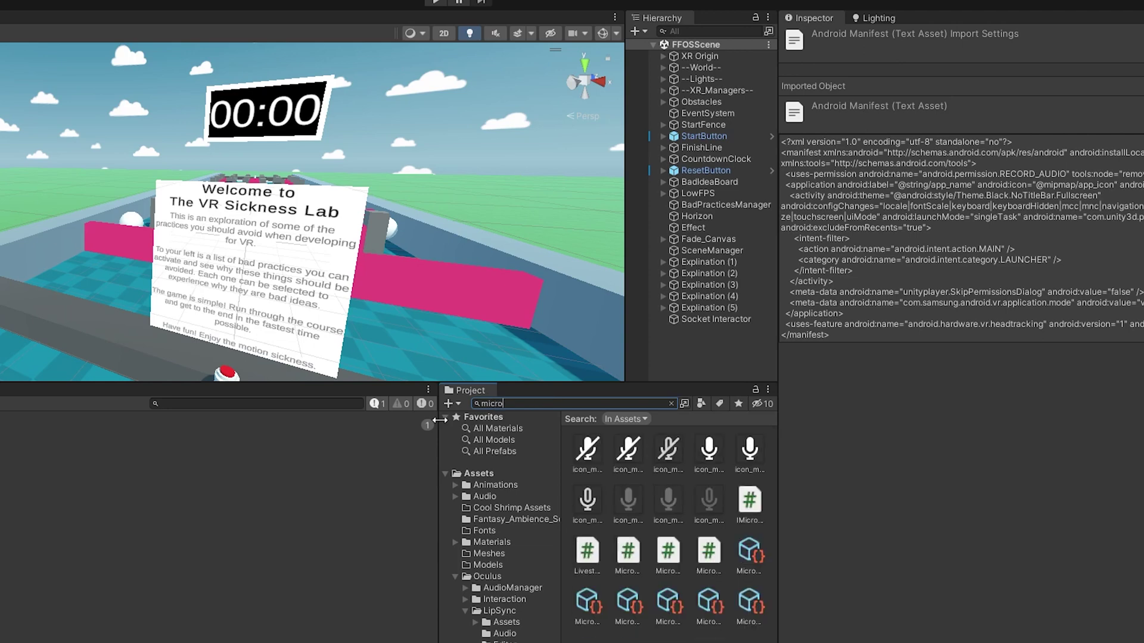
- Inspect each Microphone script in the Inspector, ending on Microphone Input Native
{"action": "left_click", "coordinate": [699, 552]}
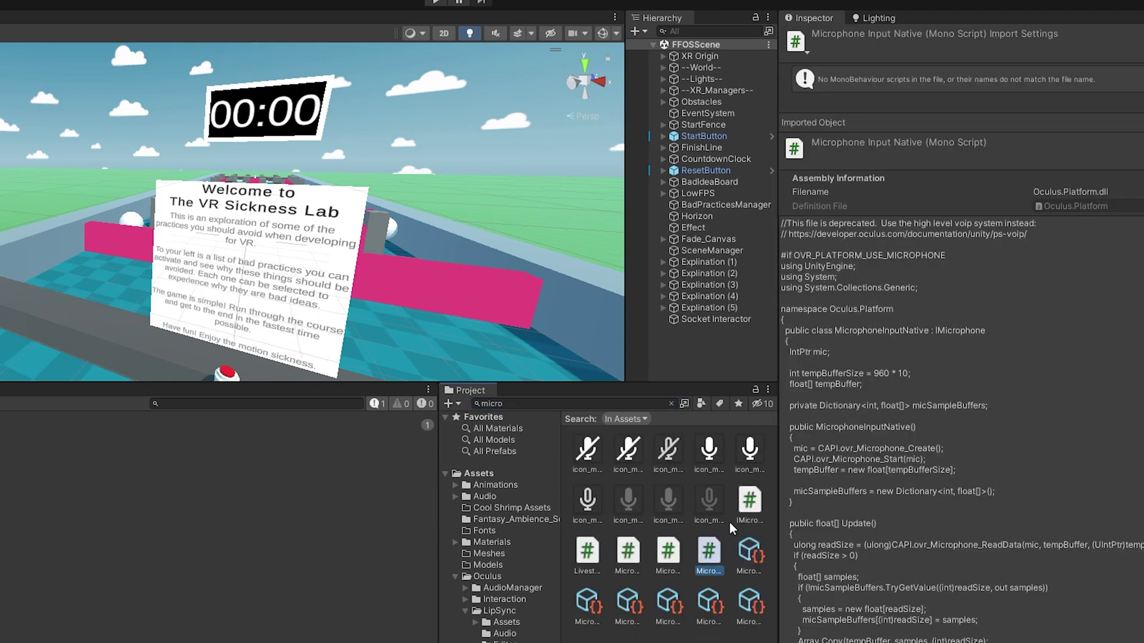
{"action": "left_click", "coordinate": [734, 520]}
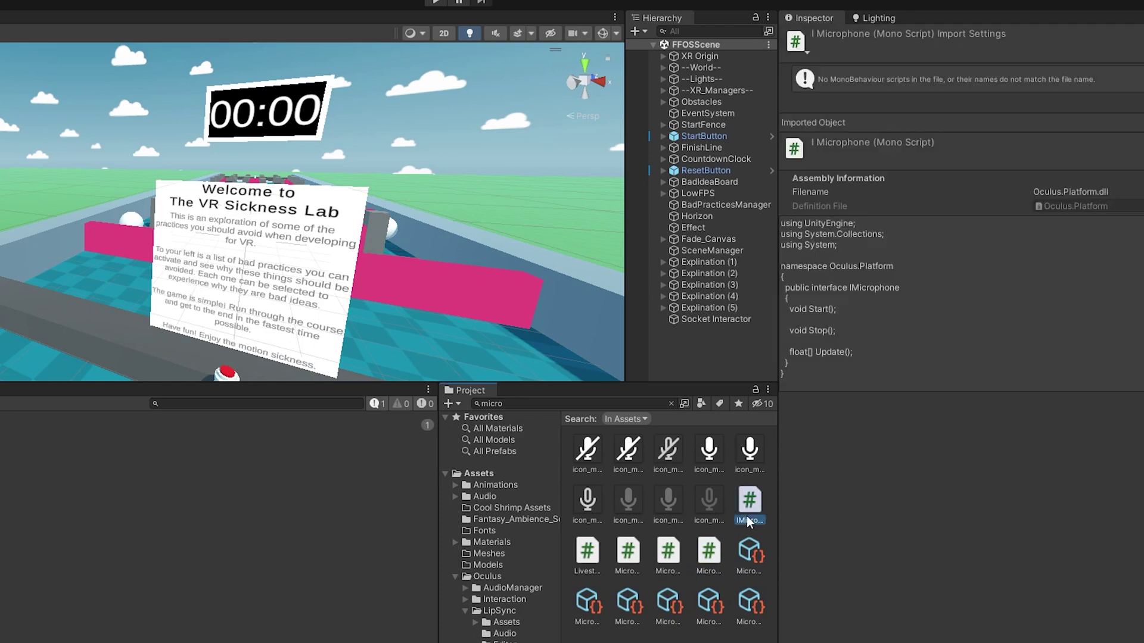
{"action": "left_click", "coordinate": [680, 554]}
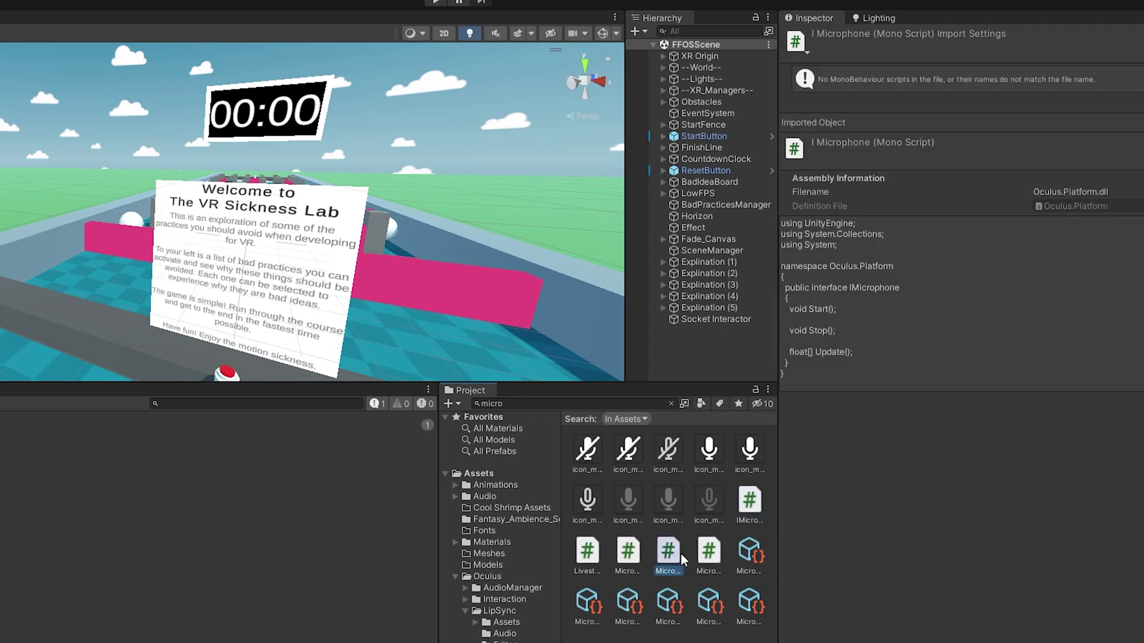
{"action": "left_click", "coordinate": [624, 554]}
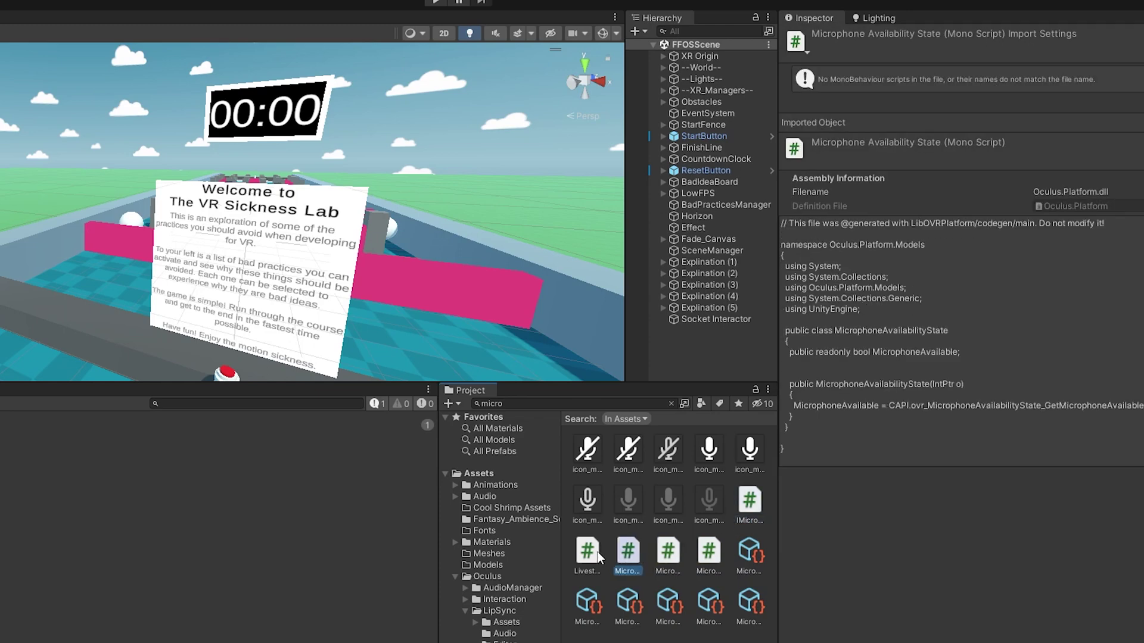
{"action": "left_click", "coordinate": [601, 552]}
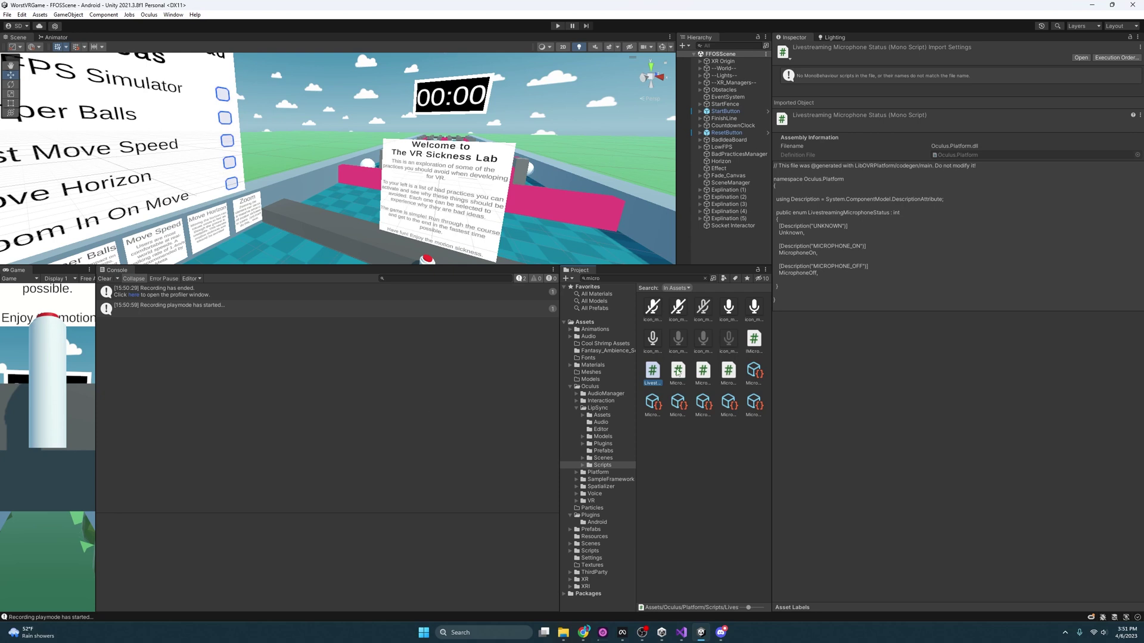
{"action": "left_click", "coordinate": [730, 372]}
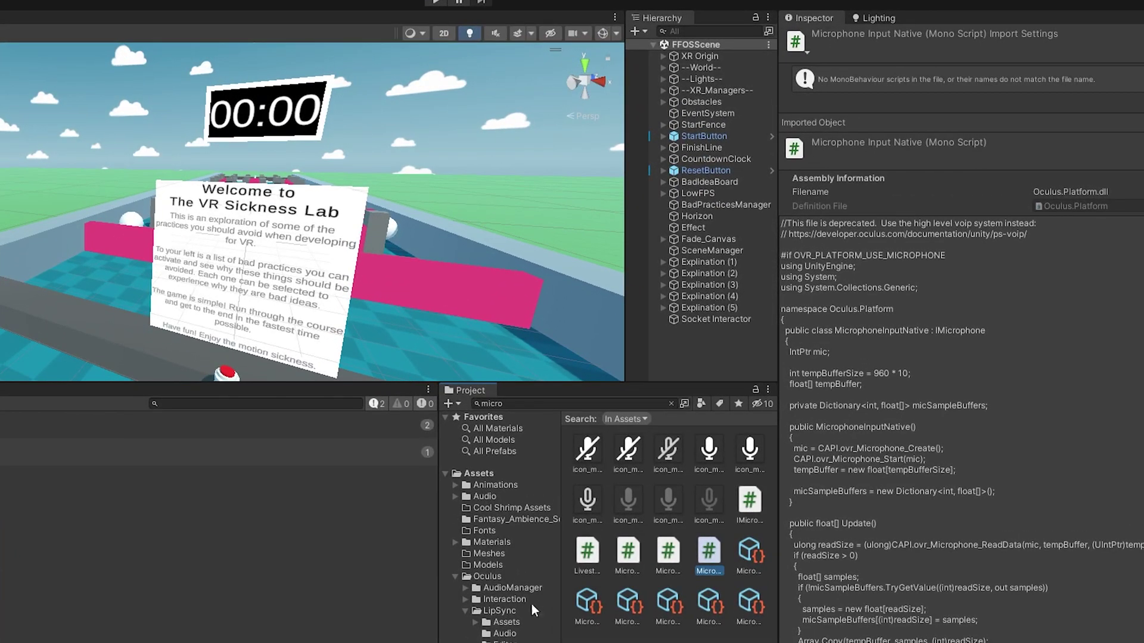
{"action": "left_click", "coordinate": [543, 403]}
- Search 'android', compare both manifest assets, and open AndroidManifest in Visual Studio
{"action": "type", "text": "android"}
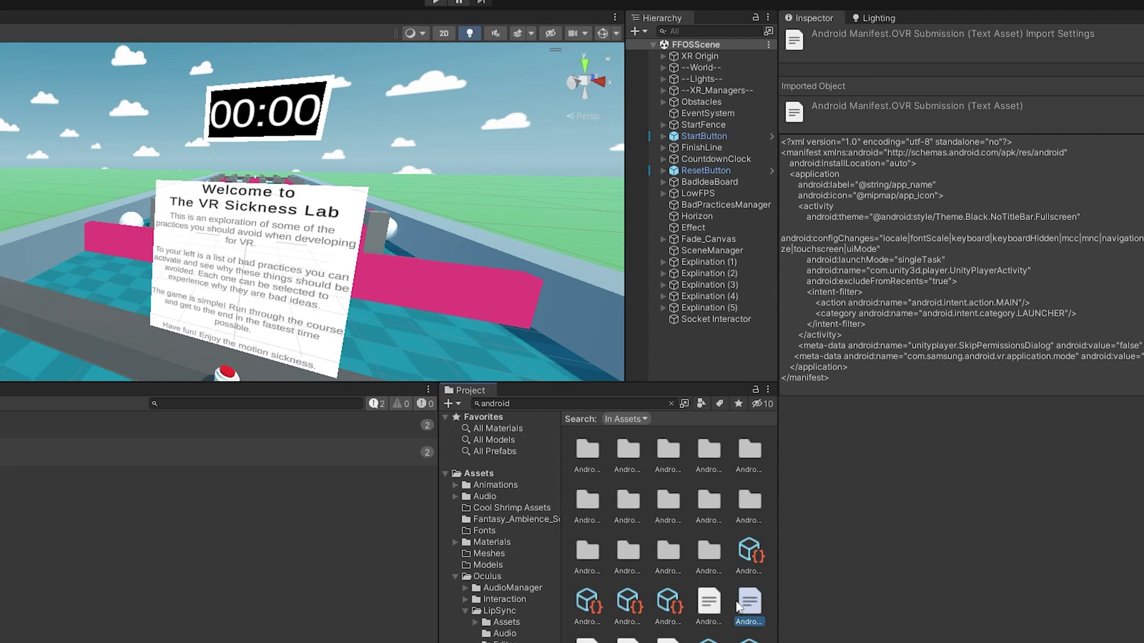
{"action": "left_click", "coordinate": [712, 602]}
{"action": "left_click", "coordinate": [752, 603]}
{"action": "left_click", "coordinate": [714, 604]}
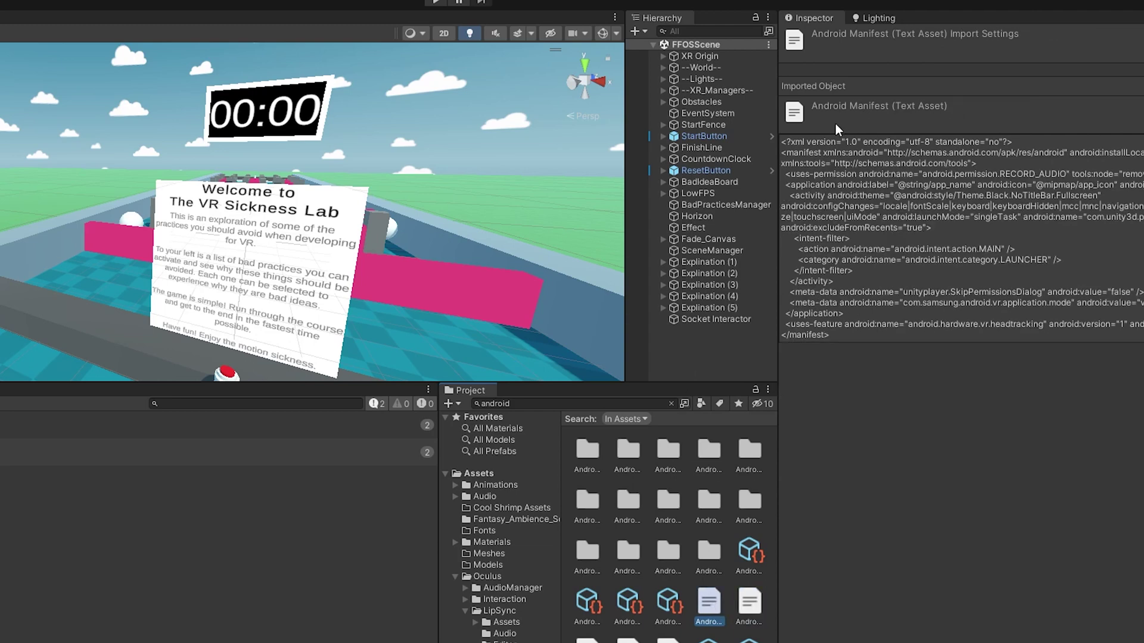
{"action": "left_click", "coordinate": [748, 601]}
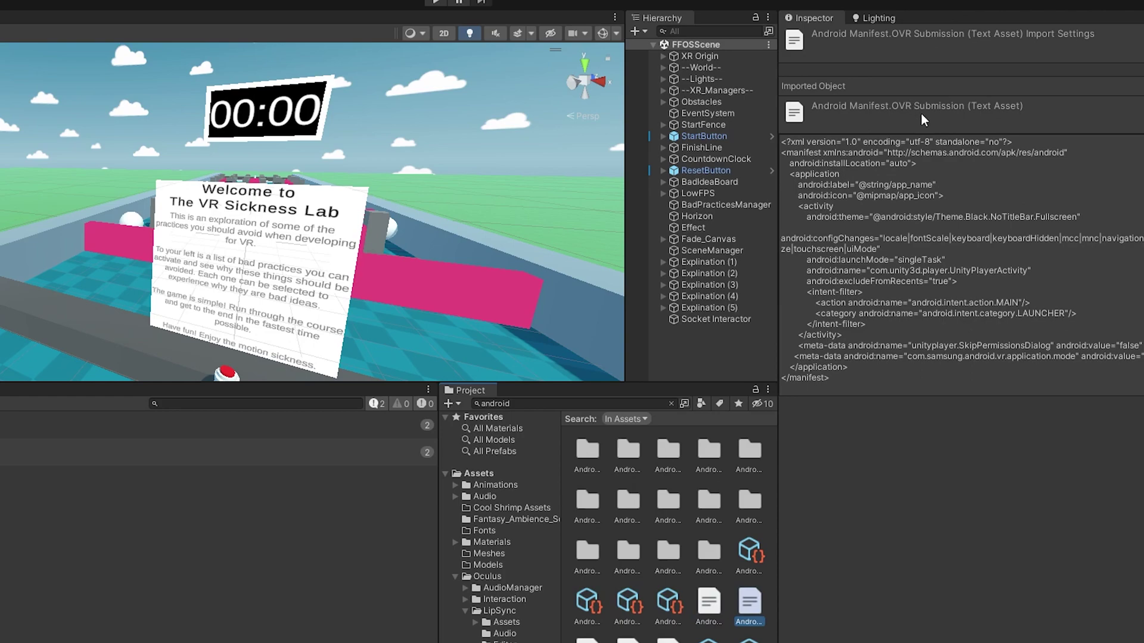
{"action": "left_click", "coordinate": [702, 609]}
{"action": "double_click", "coordinate": [702, 609]}
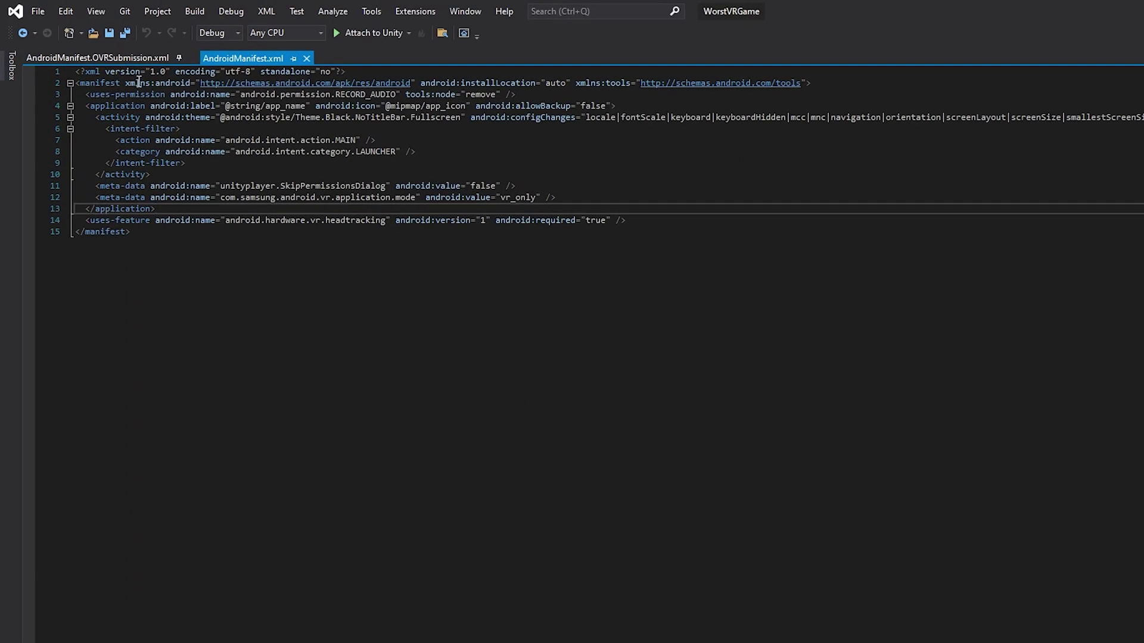
- Add the tools namespace to <manifest> and mark RECORD_AUDIO with tools:node="remove"
{"action": "left_click_drag", "start_coordinate": [576, 83], "coordinate": [802, 83]}
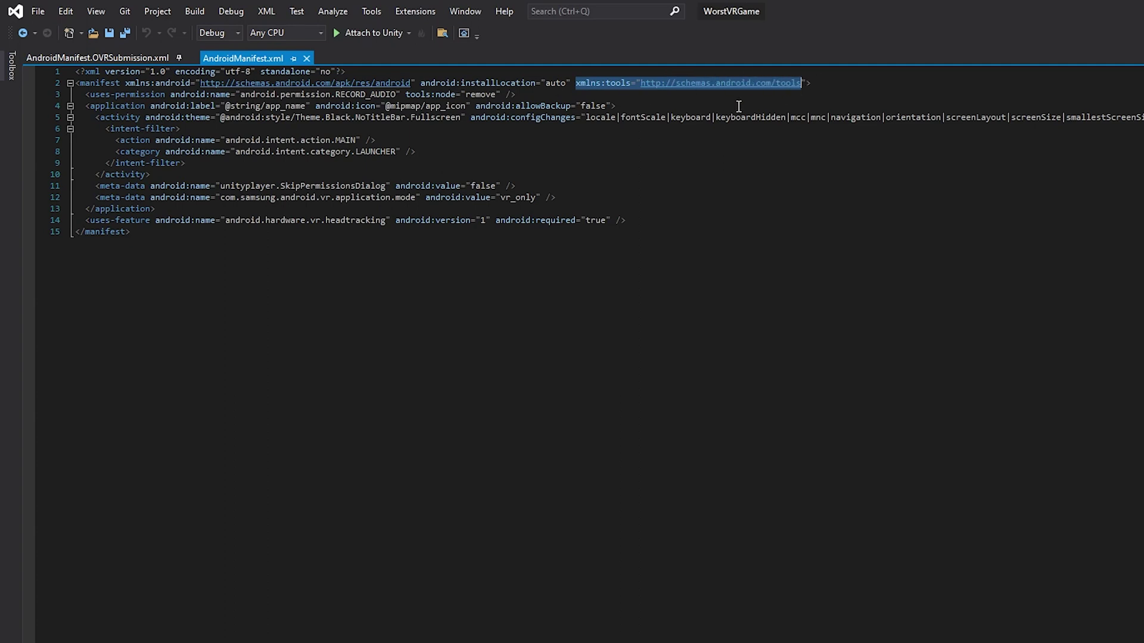
{"action": "left_click", "coordinate": [586, 94]}
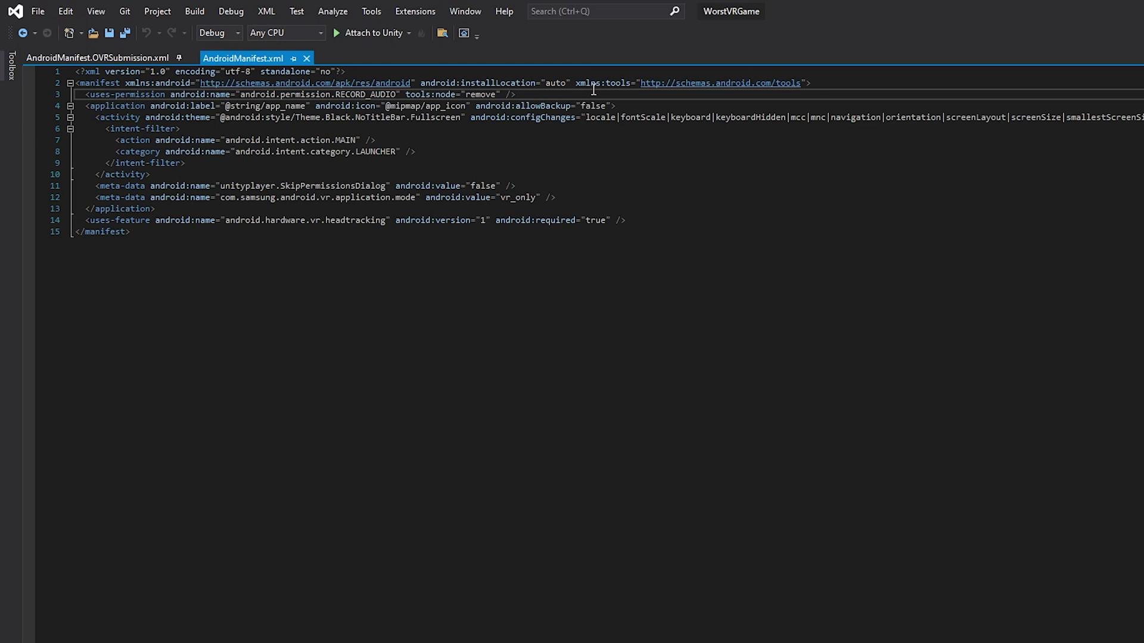
{"action": "left_click", "coordinate": [647, 84]}
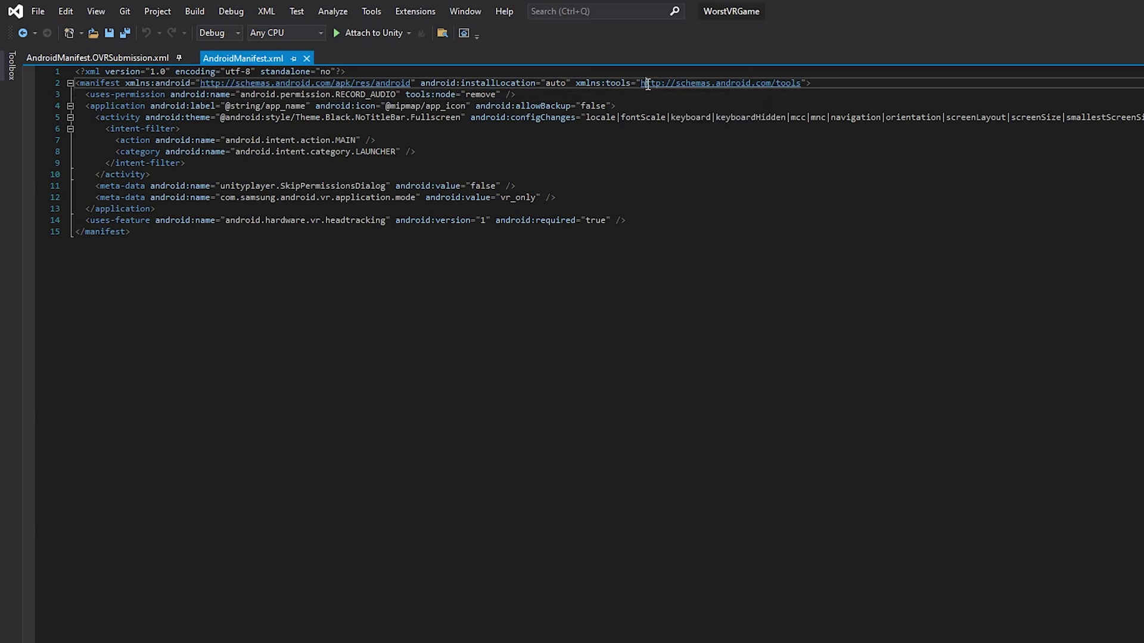
{"action": "left_click_drag", "start_coordinate": [647, 84], "coordinate": [801, 84]}
{"action": "left_click", "coordinate": [849, 84]}
{"action": "key", "text": "ctrl+End"}
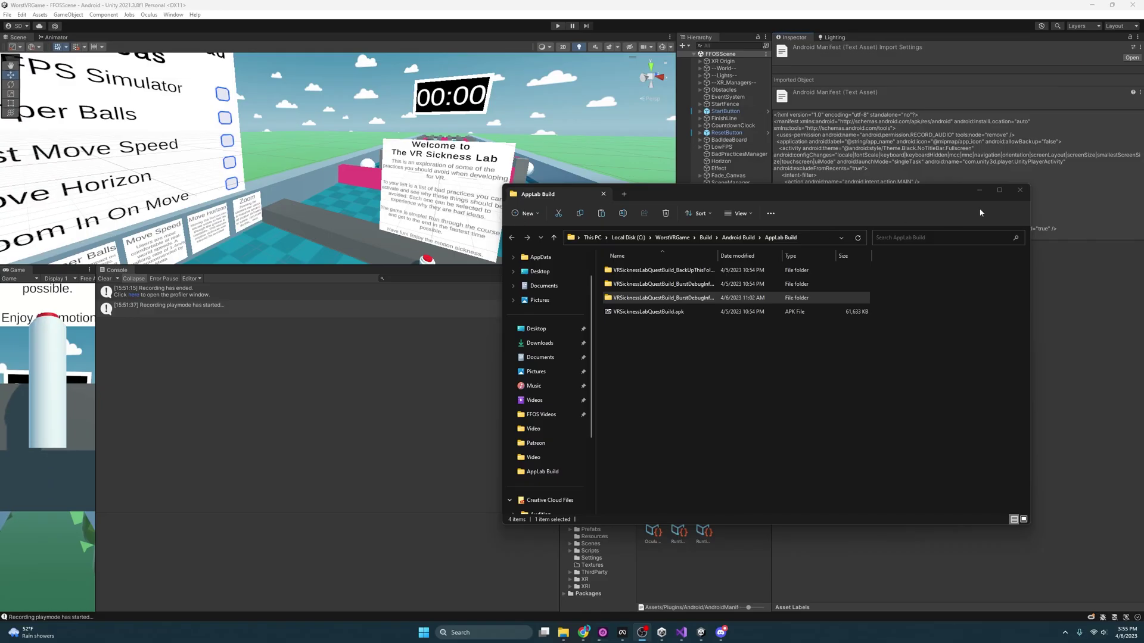
{"action": "left_click", "coordinate": [979, 190]}
- Open Project Settings > Player and scroll to the Identification section
{"action": "left_click", "coordinate": [68, 14]}
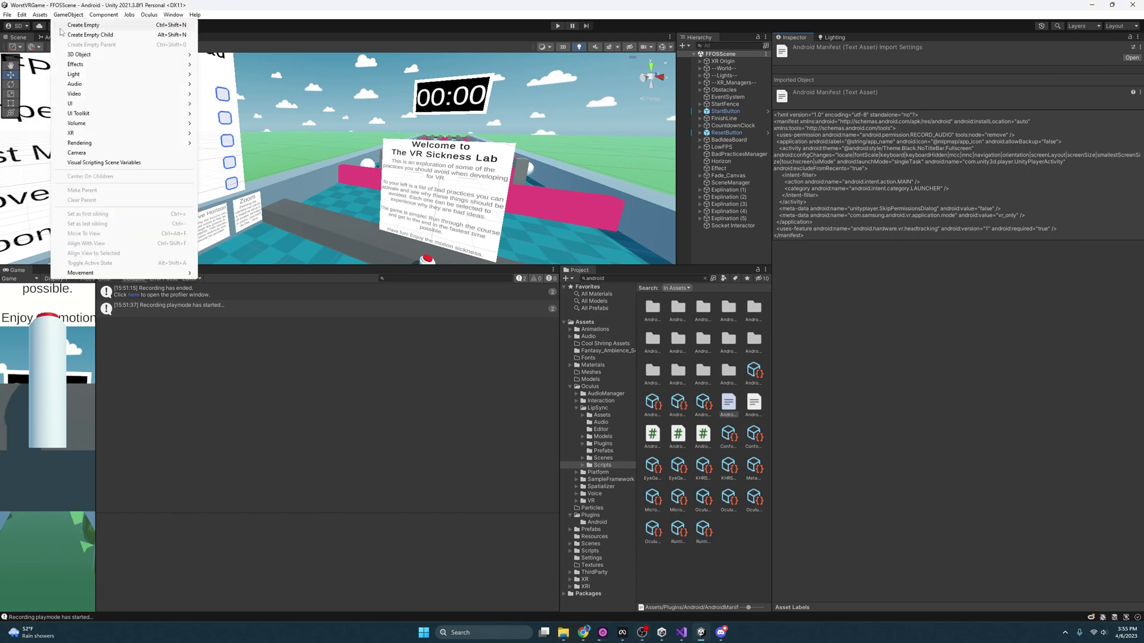
{"action": "left_click", "coordinate": [22, 14]}
{"action": "left_click", "coordinate": [41, 304]}
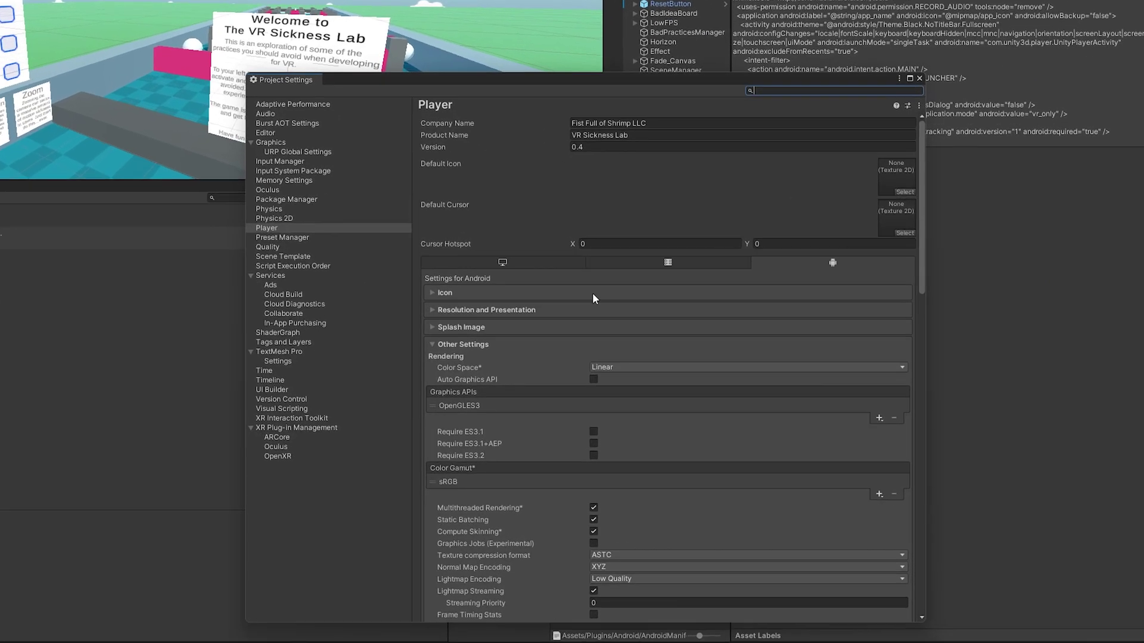
{"action": "left_click_drag", "start_coordinate": [571, 183], "coordinate": [562, 98]}
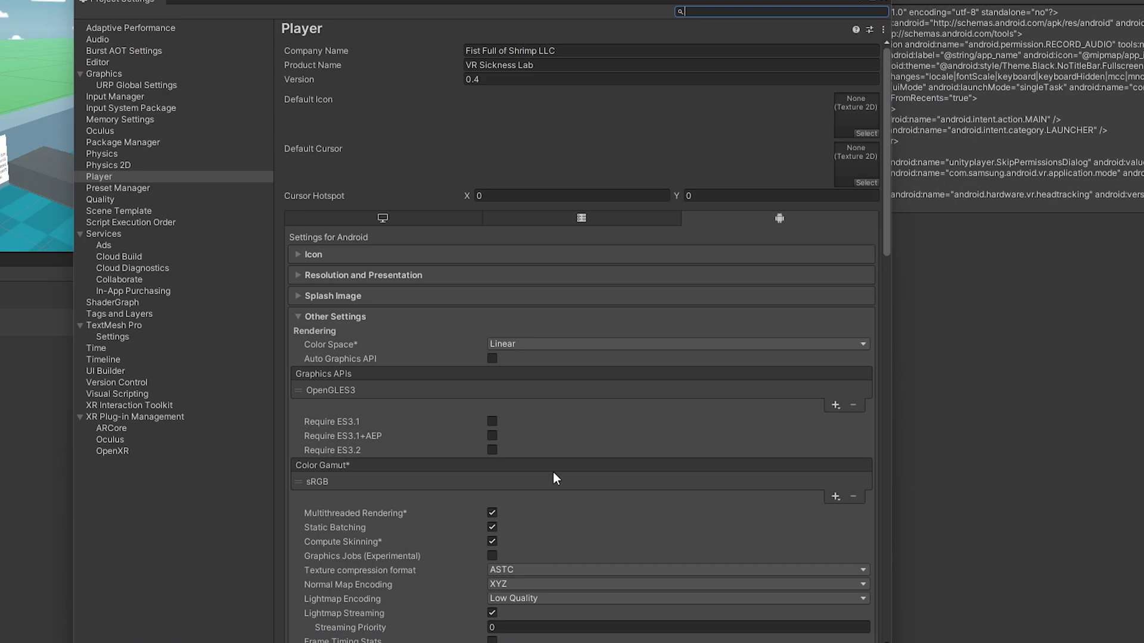
{"action": "scroll", "coordinate": [550, 507], "scroll_direction": "down", "scroll_amount": 5}
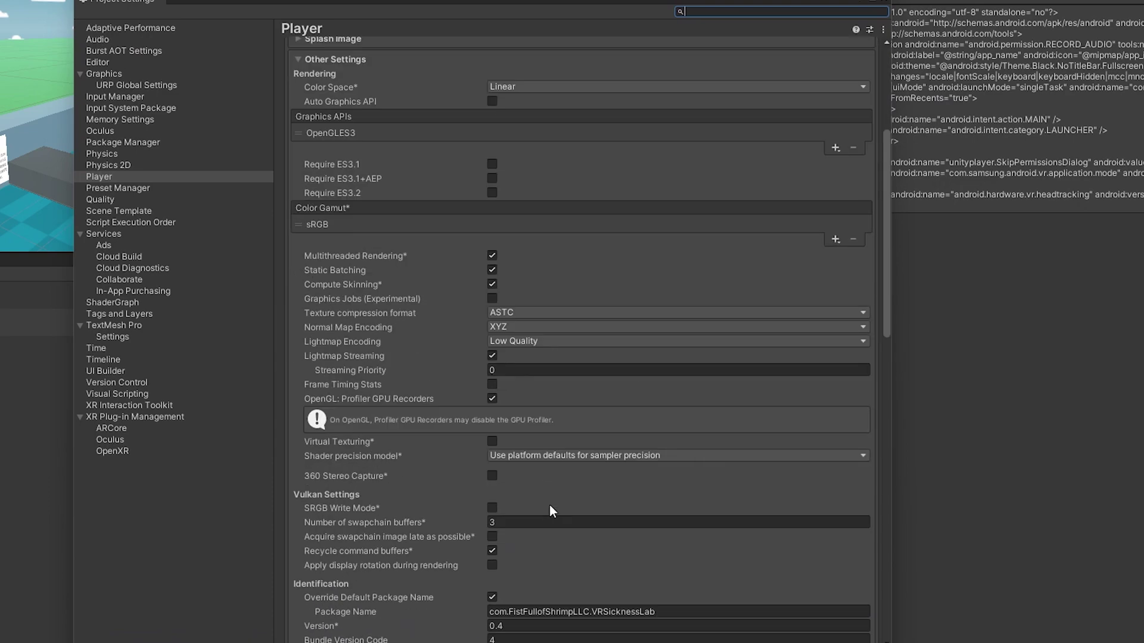
{"action": "scroll", "coordinate": [549, 506], "scroll_direction": "down", "scroll_amount": 15}
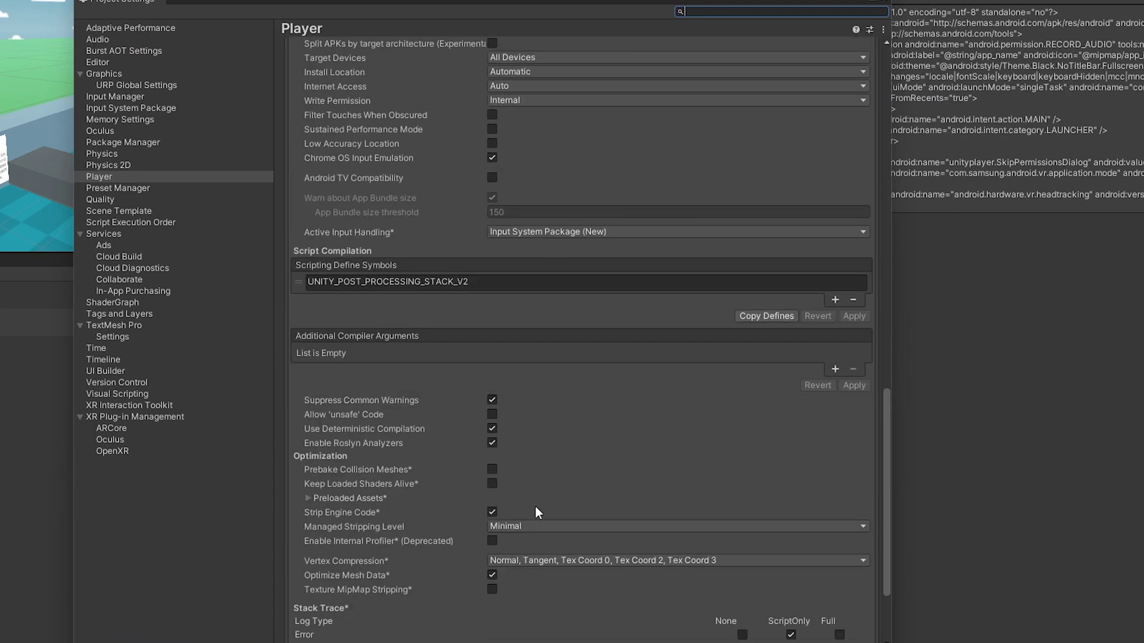
{"action": "scroll", "coordinate": [535, 506], "scroll_direction": "down", "scroll_amount": 3}
{"action": "scroll", "coordinate": [534, 514], "scroll_direction": "up", "scroll_amount": 15}
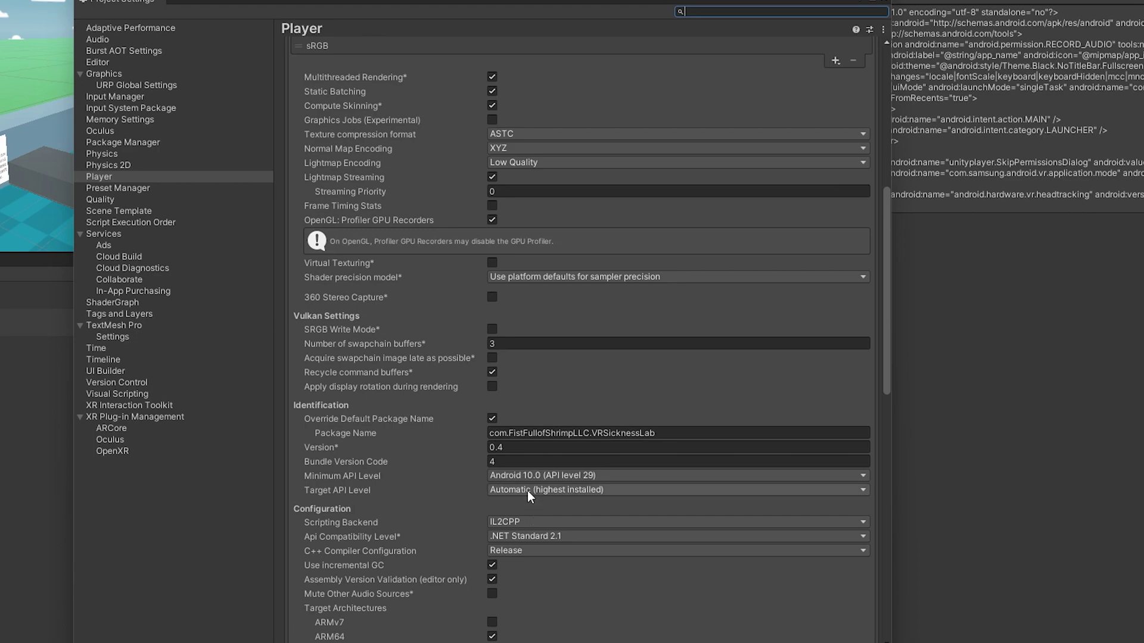
{"action": "scroll", "coordinate": [527, 487], "scroll_direction": "down", "scroll_amount": 2}
- Bump the Version number and set Bundle Version Code to 5
{"action": "left_click", "coordinate": [499, 361]}
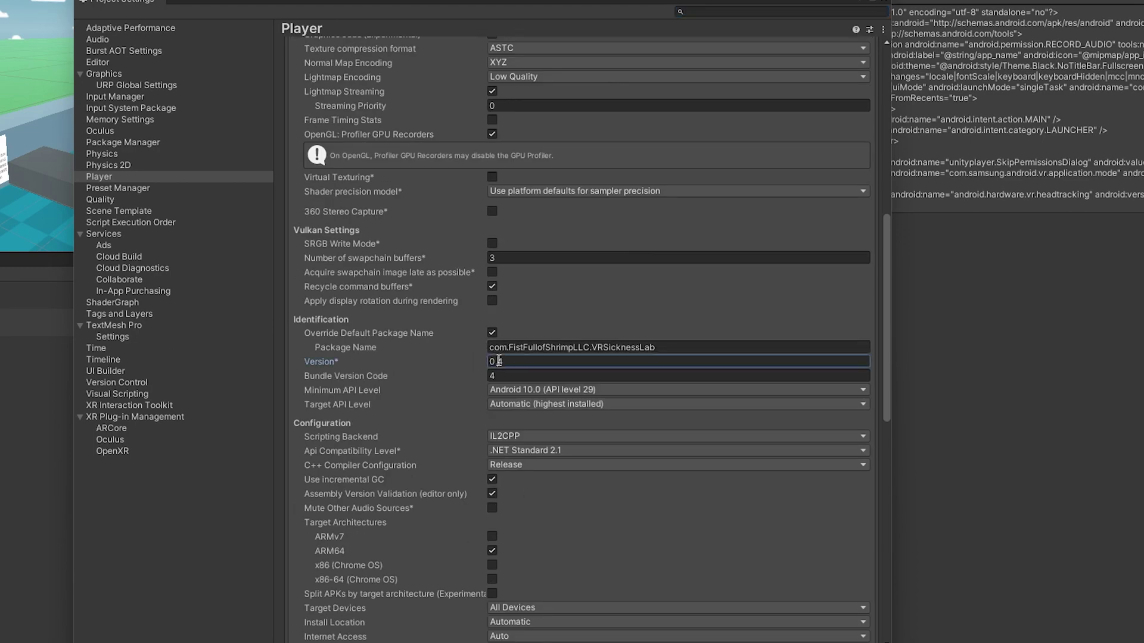
{"action": "double_click", "coordinate": [499, 361]}
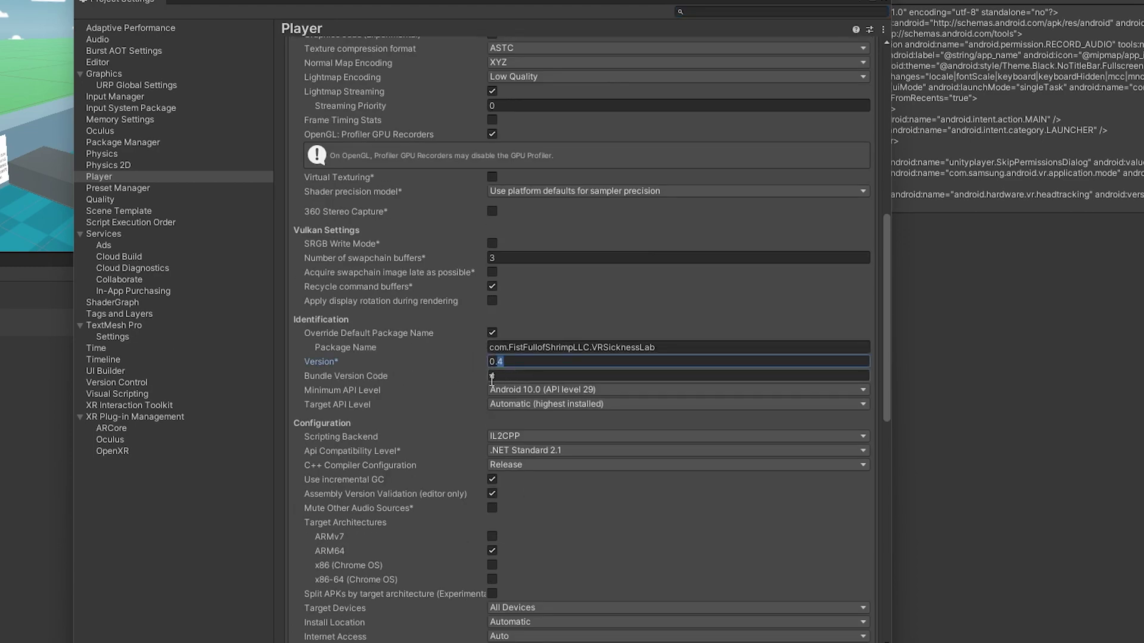
{"action": "double_click", "coordinate": [492, 378]}
{"action": "type", "text": "3"}
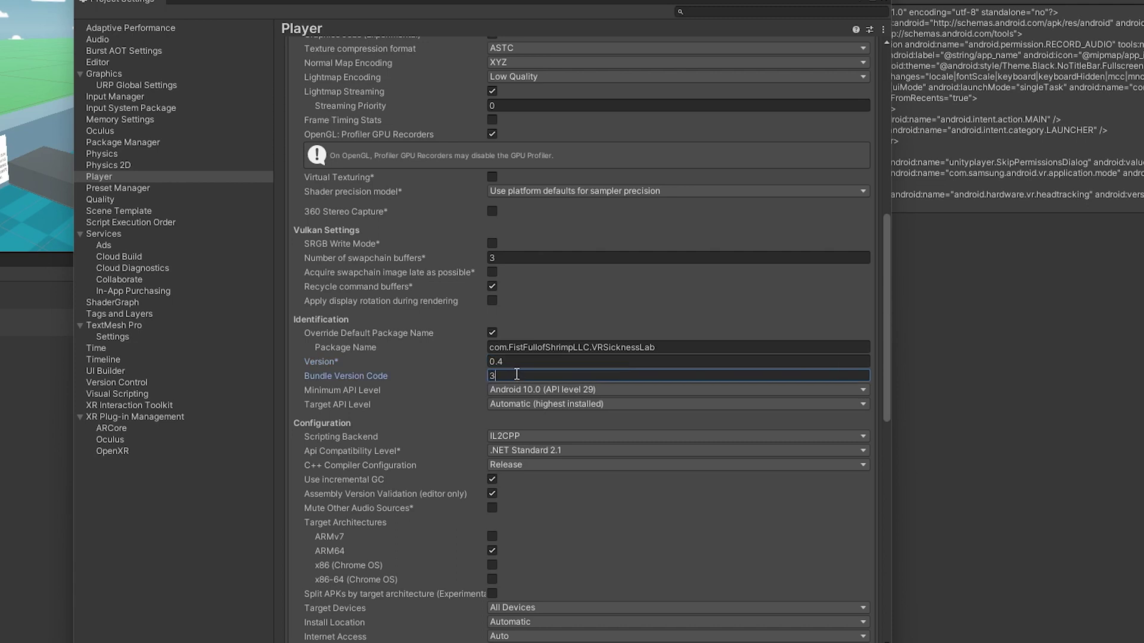
{"action": "double_click", "coordinate": [500, 361]}
{"action": "type", "text": "3"}
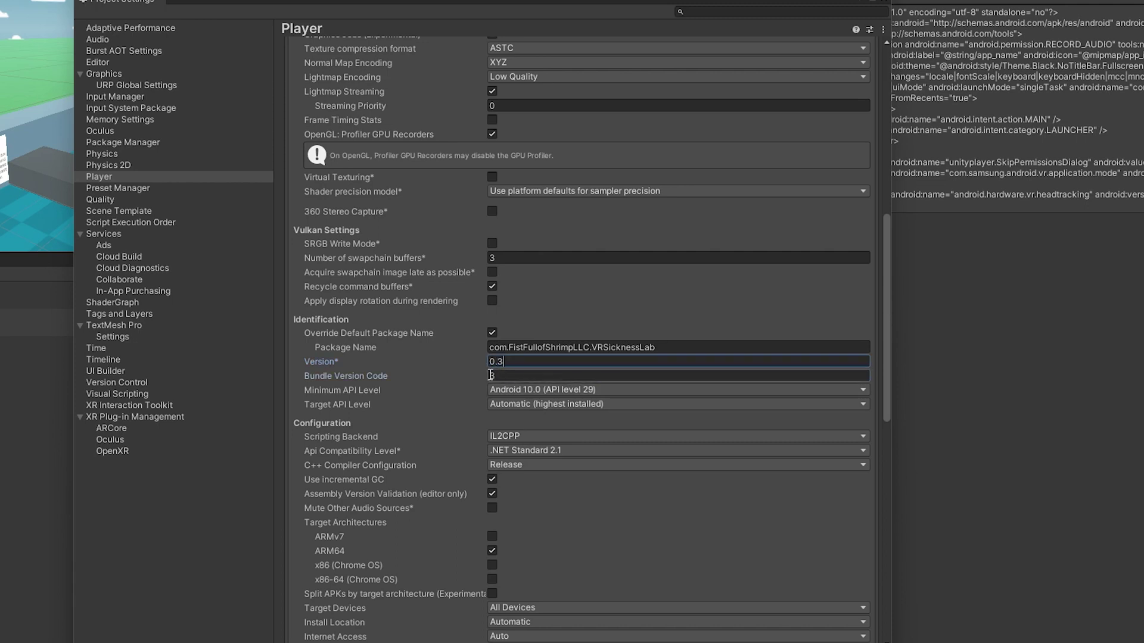
{"action": "left_click", "coordinate": [491, 375]}
{"action": "key", "text": "ctrl+z"}
{"action": "key", "text": "ctrl+z"}
{"action": "type", "text": "5"}
{"action": "left_click", "coordinate": [506, 362]}
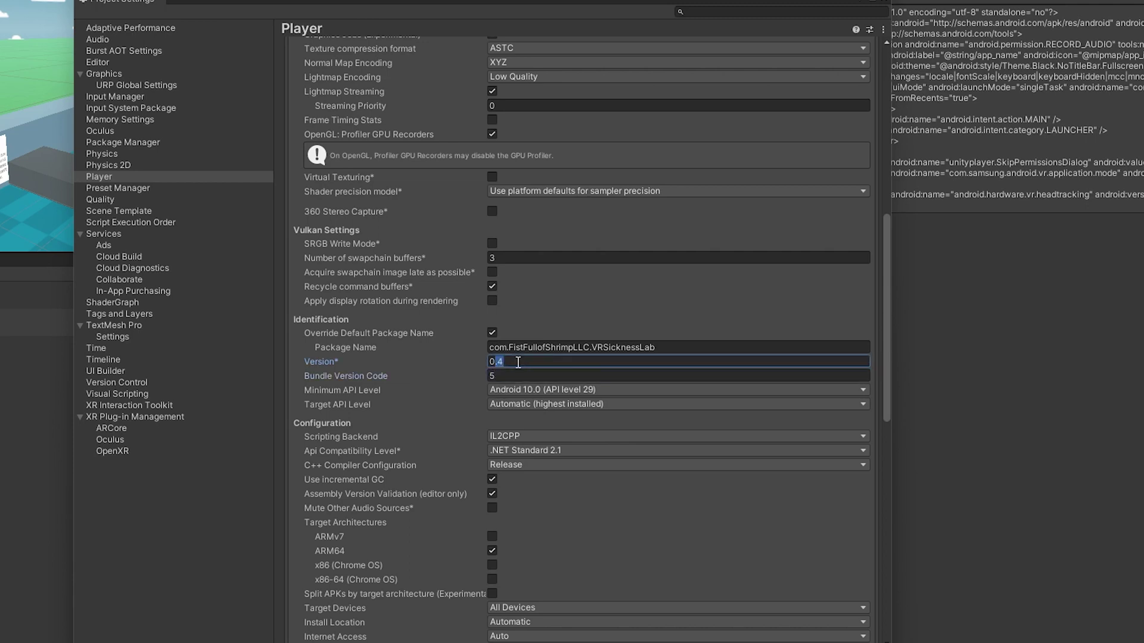
{"action": "type", "text": "5"}
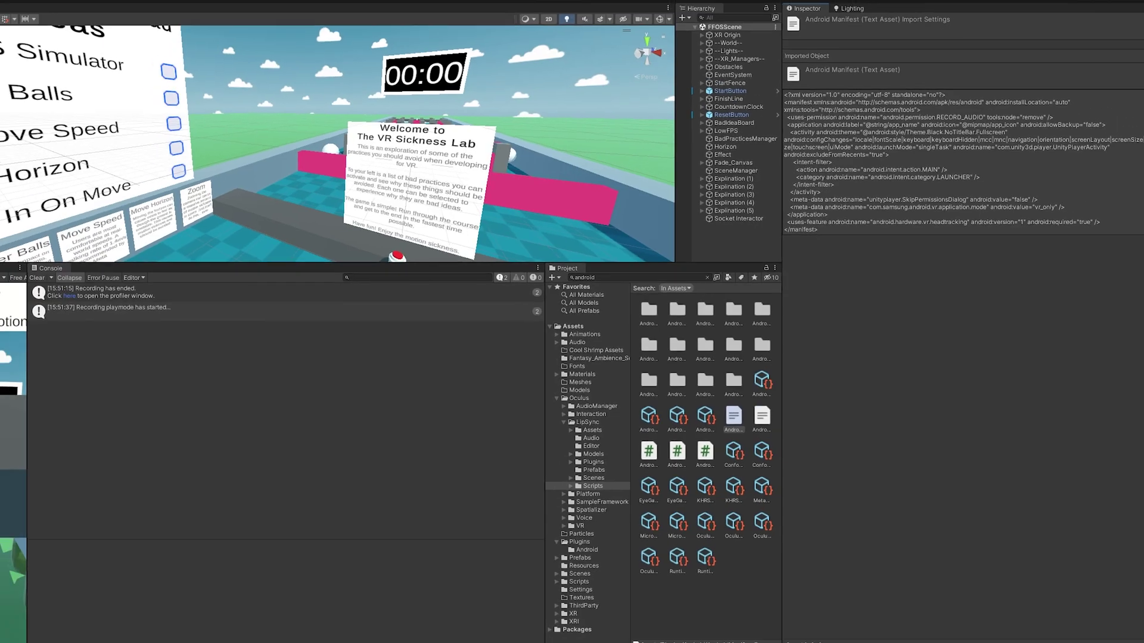
- Build the APK from Build Settings, replacing VRSicknessLabQuestBuild.apk
{"action": "left_click", "coordinate": [7, 15]}
{"action": "left_click", "coordinate": [42, 127]}
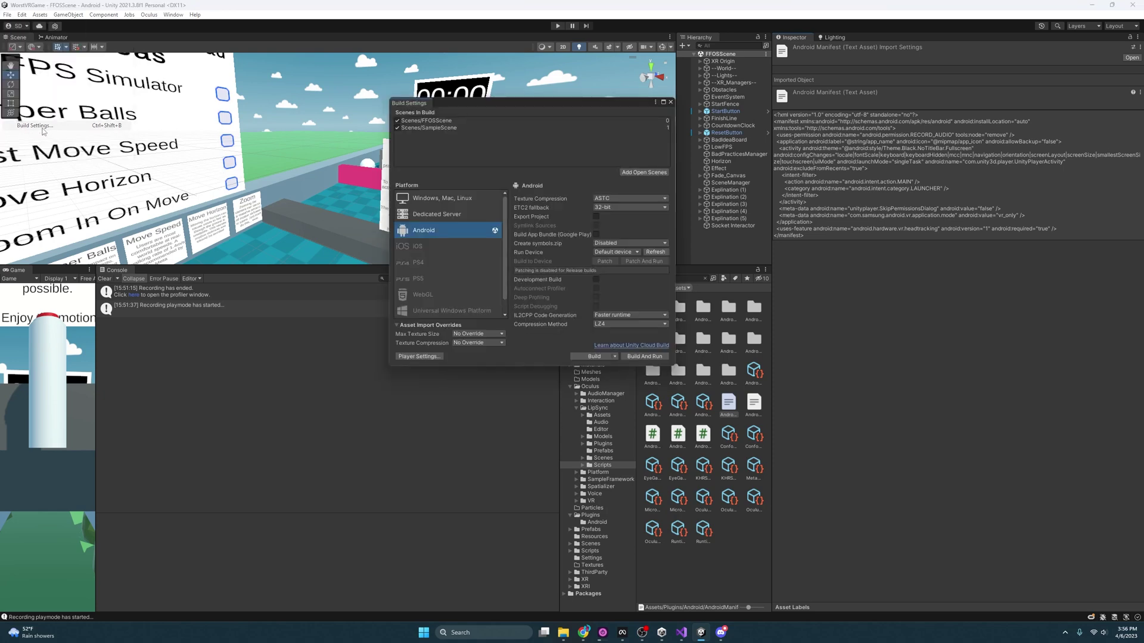
{"action": "left_click", "coordinate": [596, 356]}
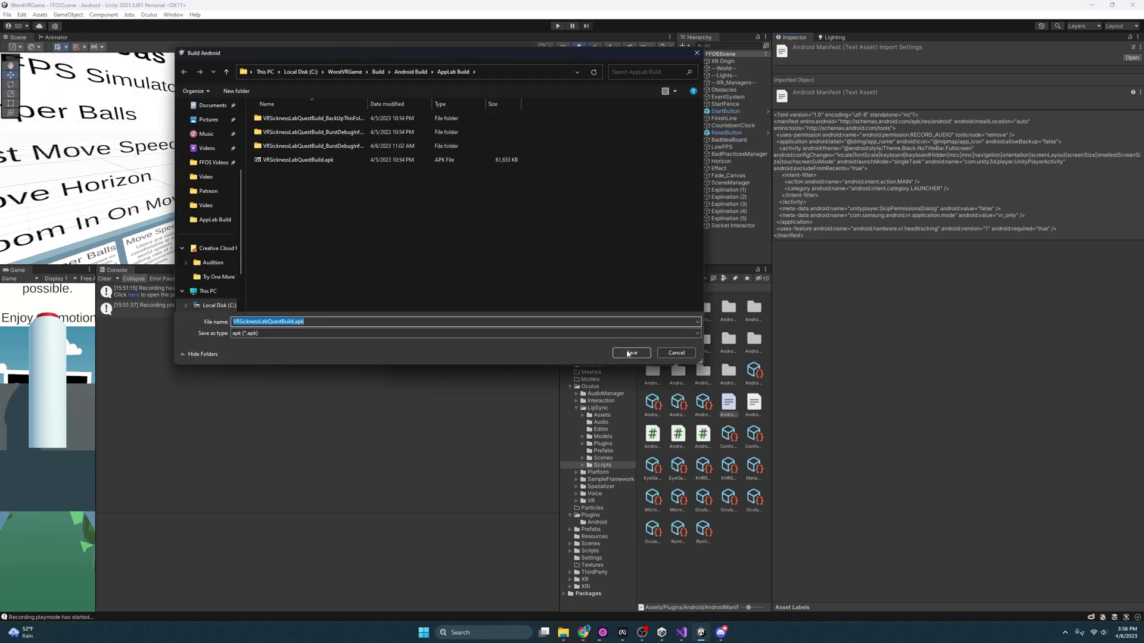
{"action": "left_click", "coordinate": [630, 353]}
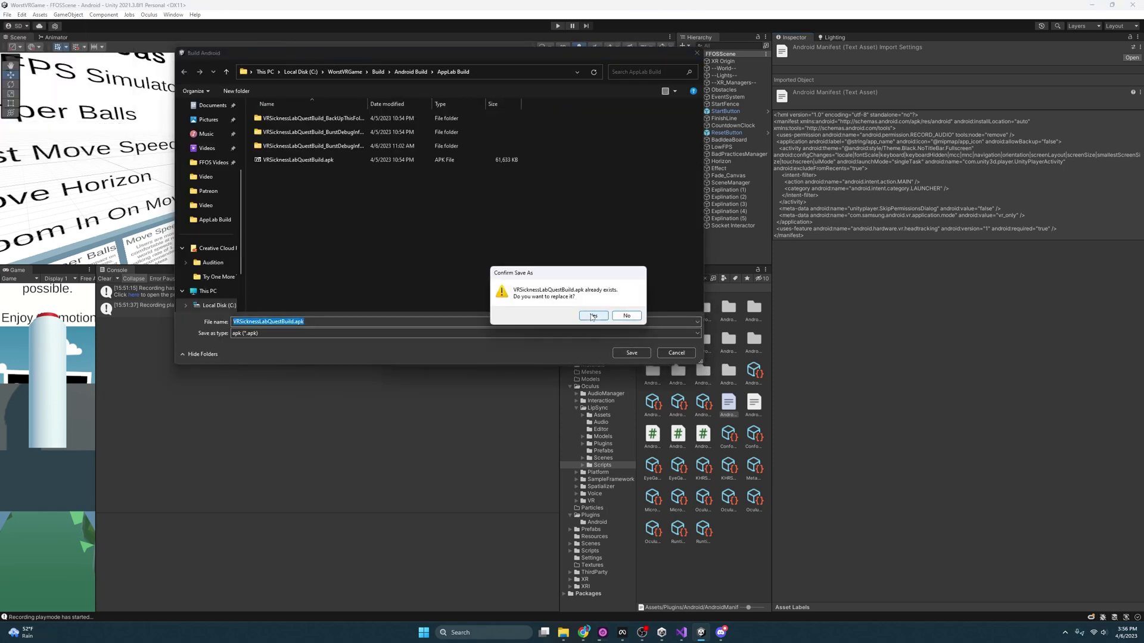
{"action": "left_click", "coordinate": [593, 316]}
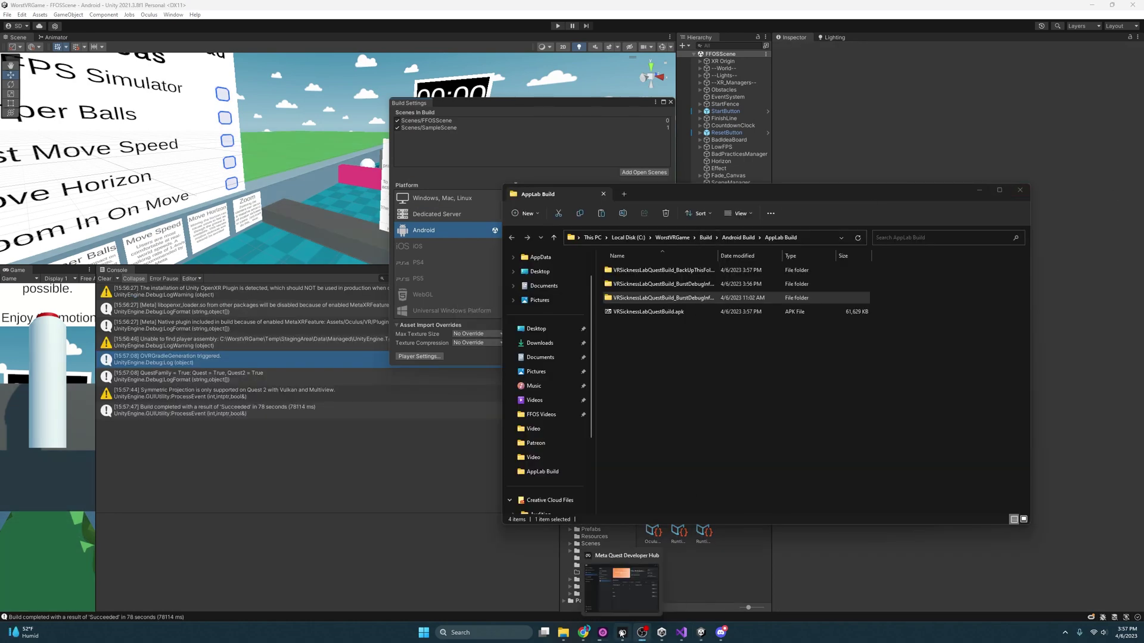
- Start a Production-channel upload in Meta Quest Developer Hub, cancel it, and close the Hub
{"action": "left_click", "coordinate": [621, 634]}
{"action": "left_click", "coordinate": [820, 317]}
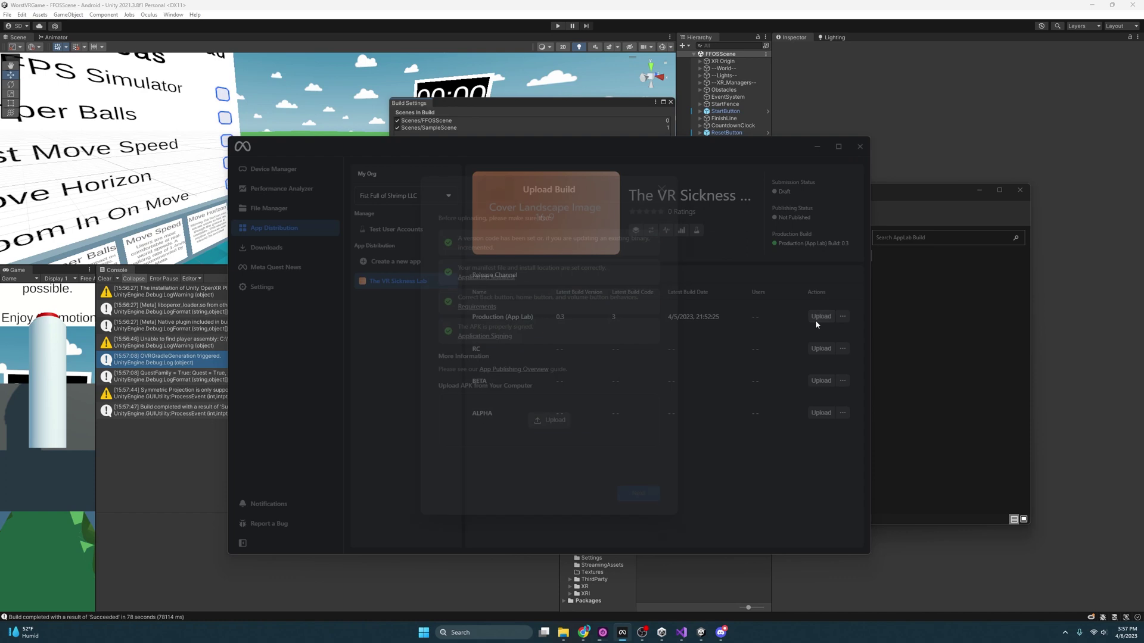
{"action": "left_click", "coordinate": [661, 188]}
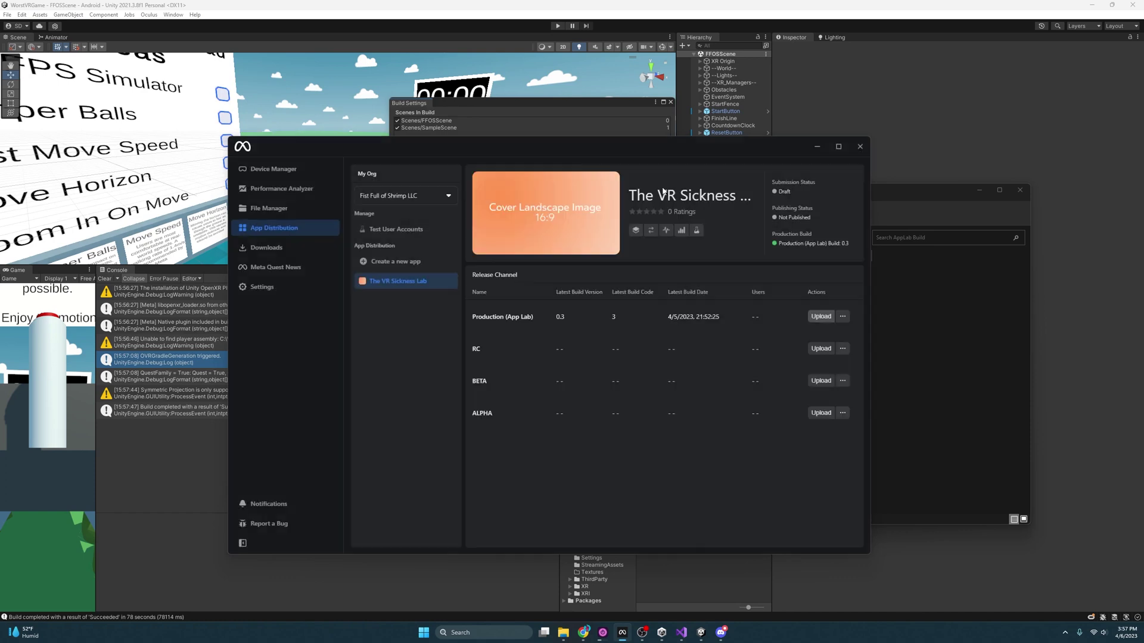
{"action": "left_click", "coordinate": [860, 146]}
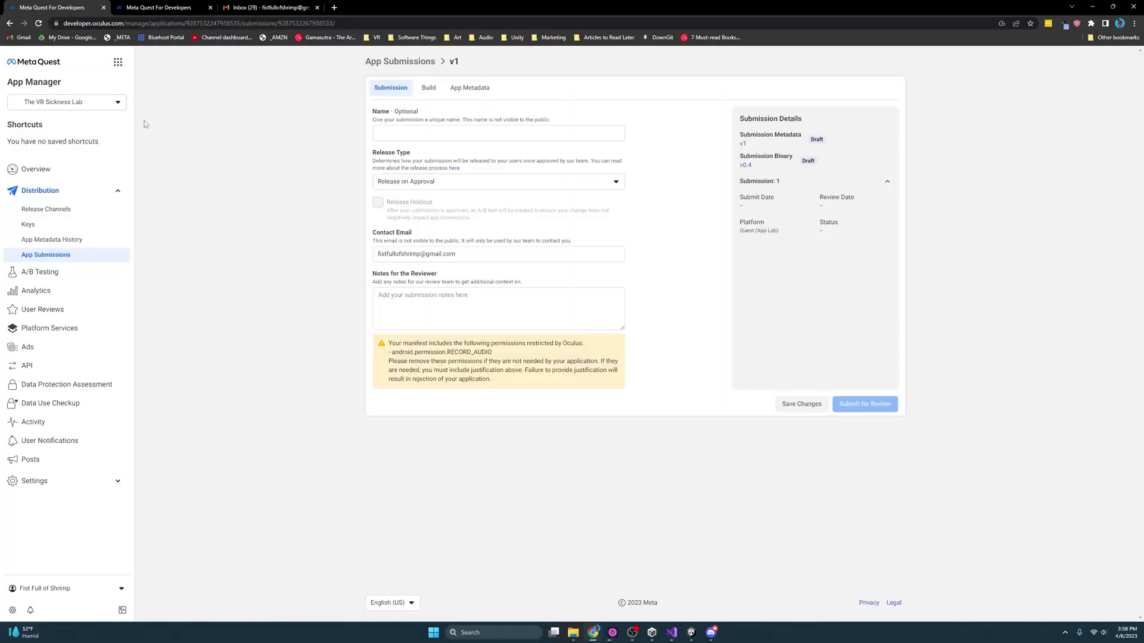
- Choose build 0.4 in the submission's Build dropdown
{"action": "left_click", "coordinate": [429, 88]}
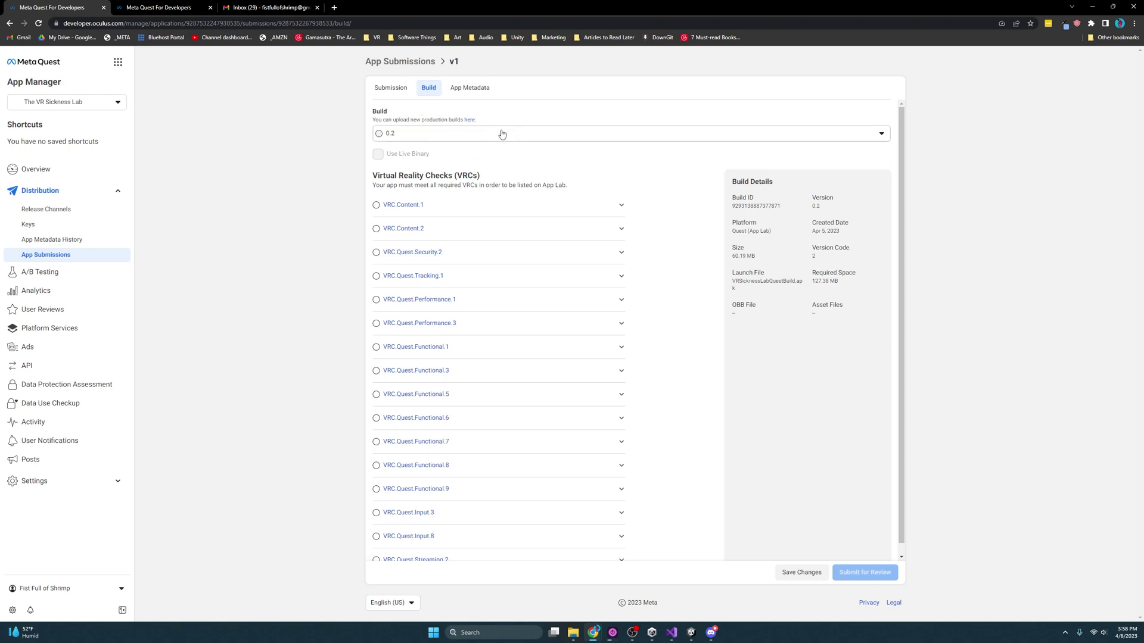
{"action": "left_click", "coordinate": [536, 137]}
{"action": "left_click", "coordinate": [429, 158]}
{"action": "left_click", "coordinate": [379, 135]}
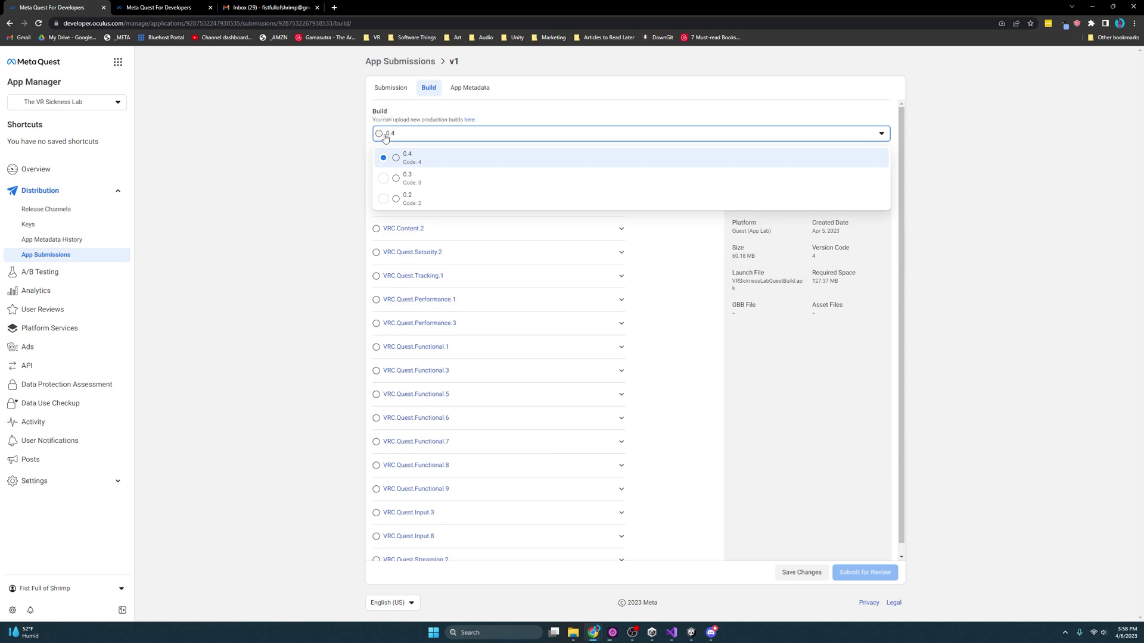
{"action": "left_click", "coordinate": [394, 158]}
- Save the build 0.4 selection and return to the submission details
{"action": "left_click", "coordinate": [390, 88]}
{"action": "key", "text": "Escape"}
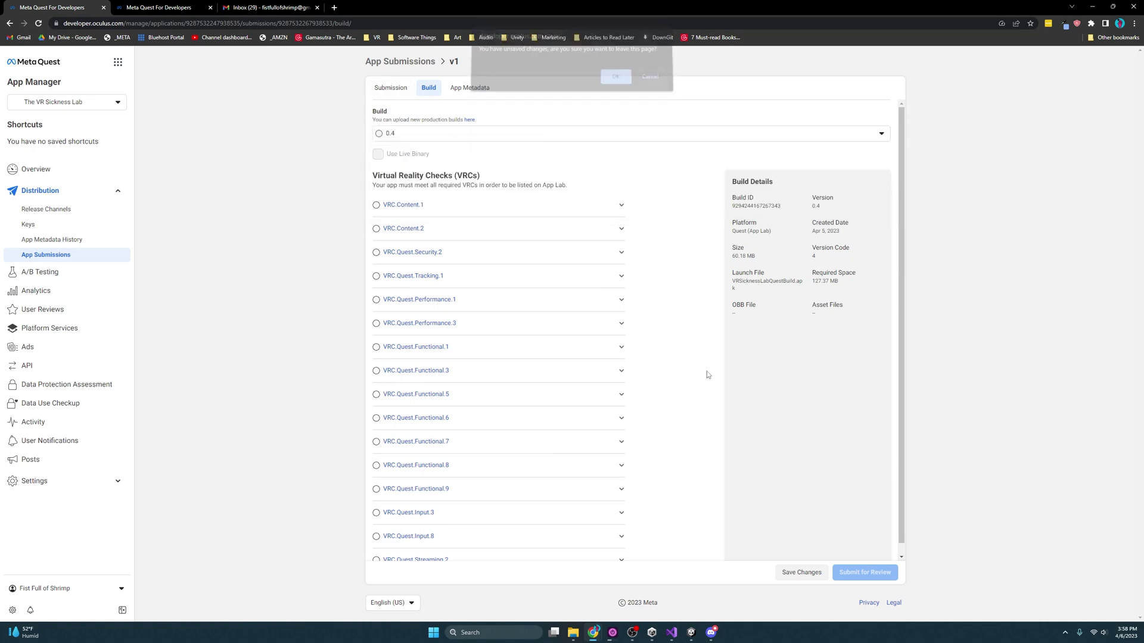
{"action": "left_click", "coordinate": [801, 572]}
{"action": "left_click", "coordinate": [383, 91]}
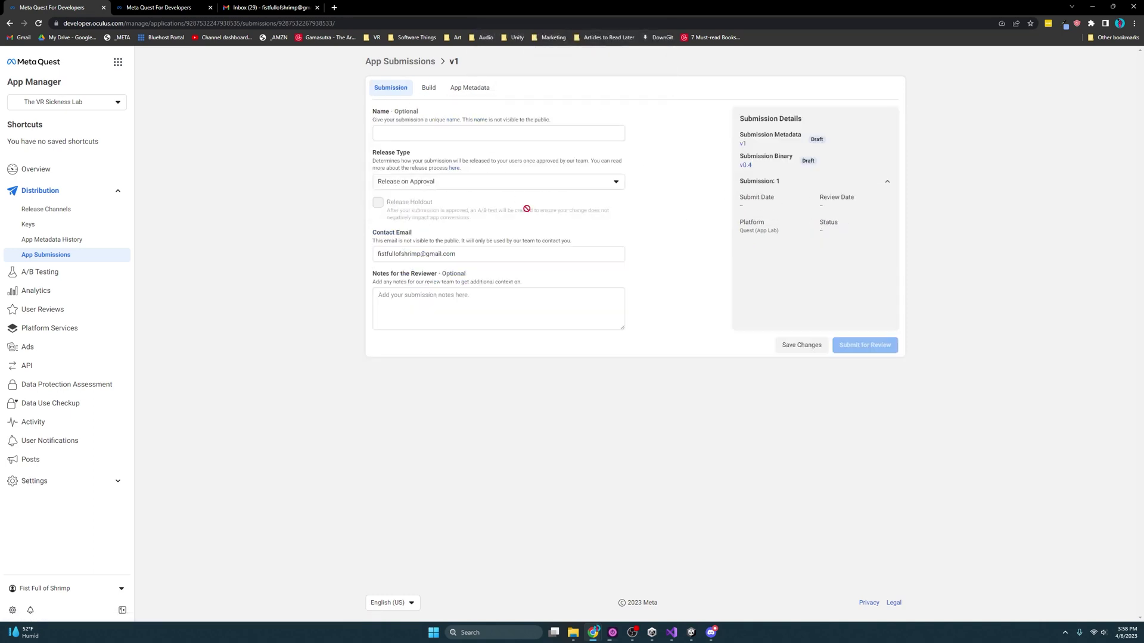